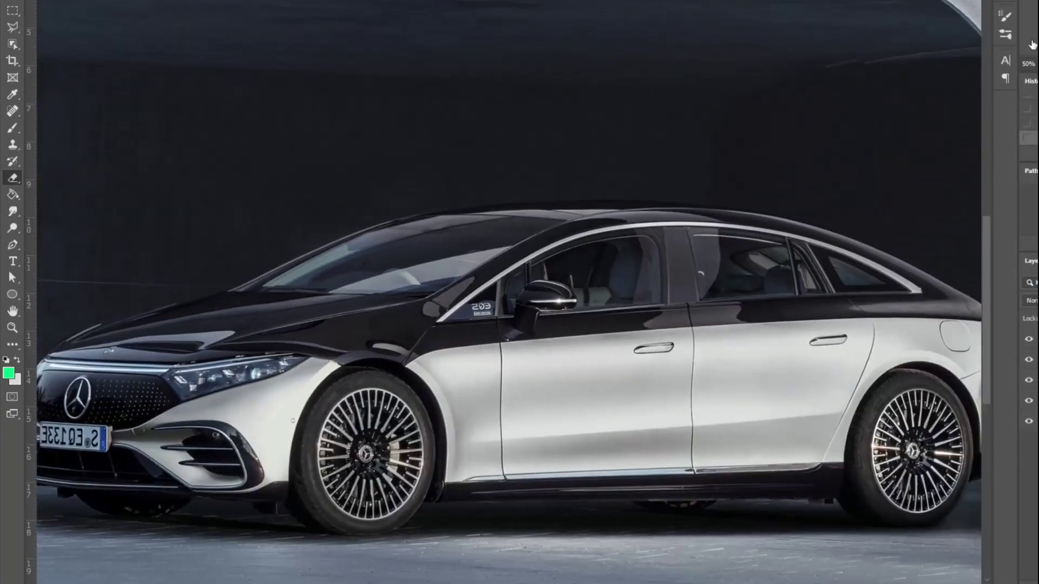
Start a polygonal outline above the hood, cancel it, and zoom in on the front bumper
key("l")
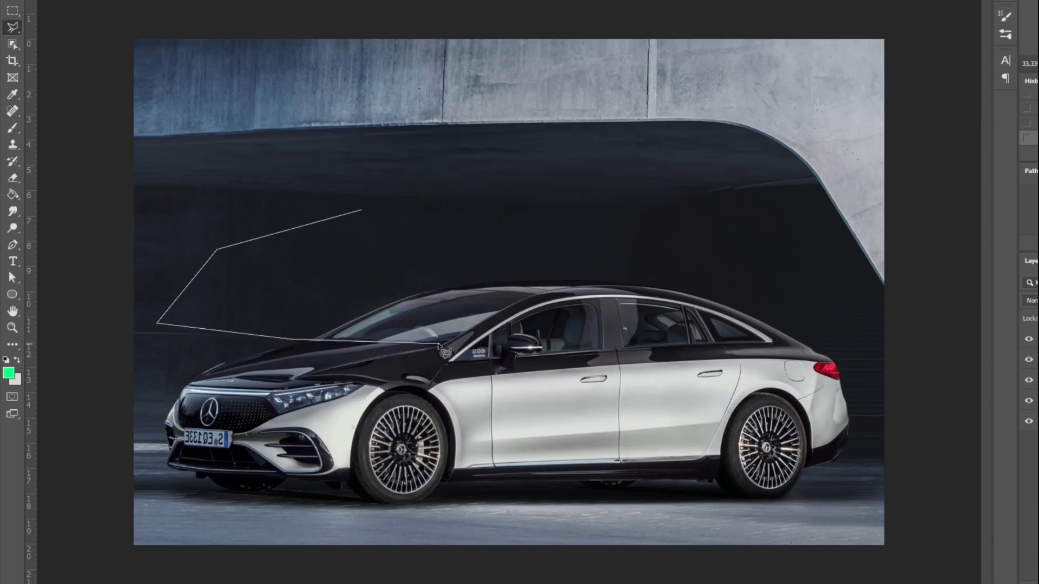
double_click(442, 366)
left_click(453, 210)
left_click(112, 211)
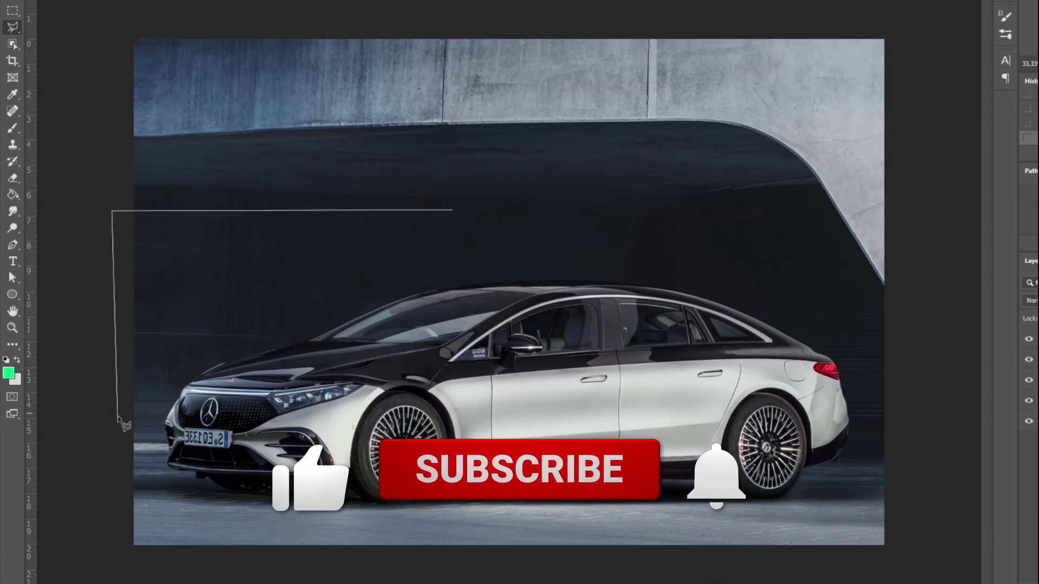
left_click(118, 418)
key("Escape")
key("m")
scroll(153, 450, "up", 3)
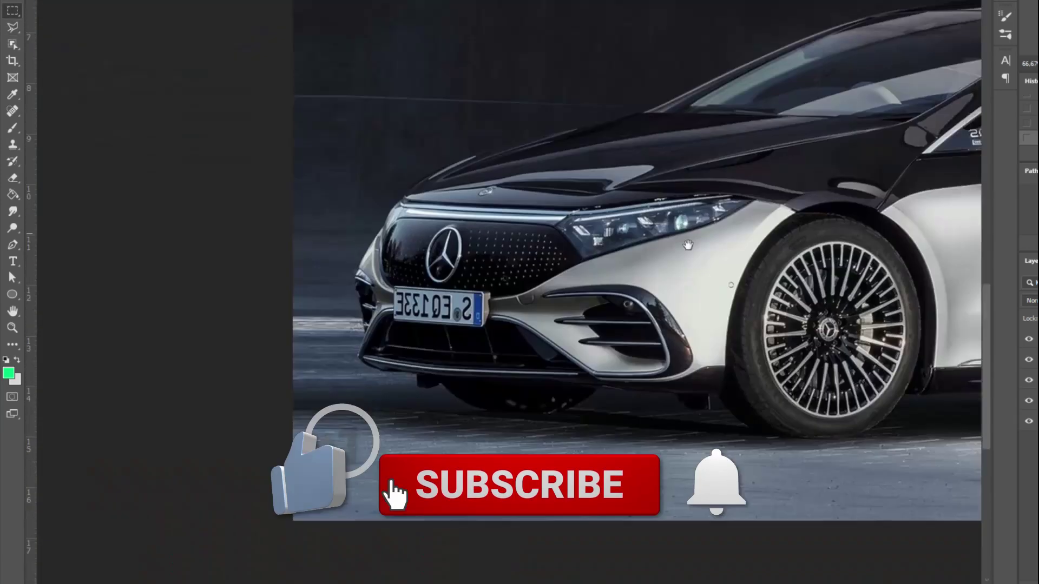
scroll(153, 449, "up", 2)
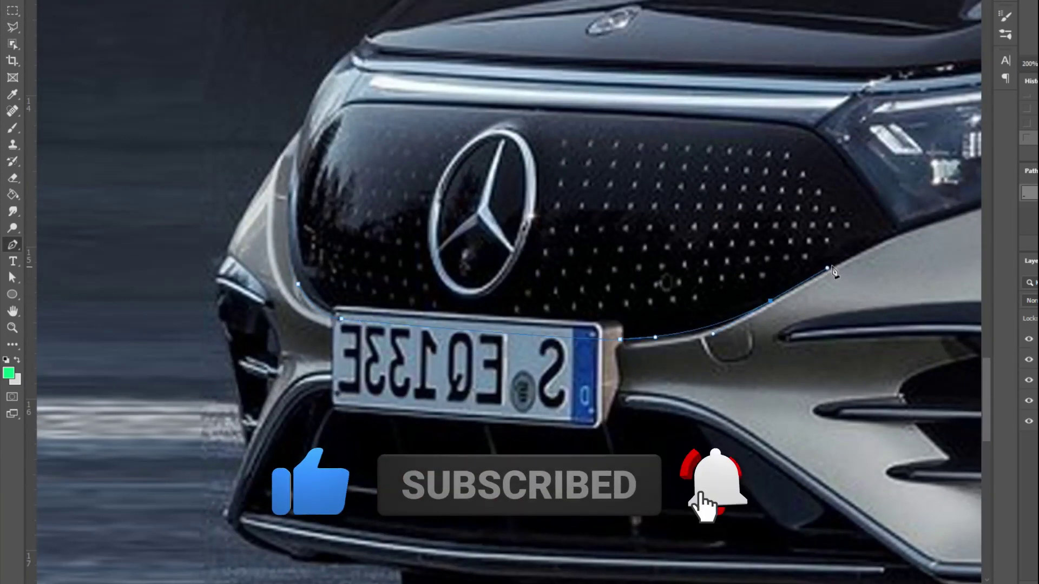
Load the grille path as a selection with a black brush, then deselect and mirror the view
key("ctrl+Return")
key("b")
key("d")
right_click(509, 319)
key("Escape")
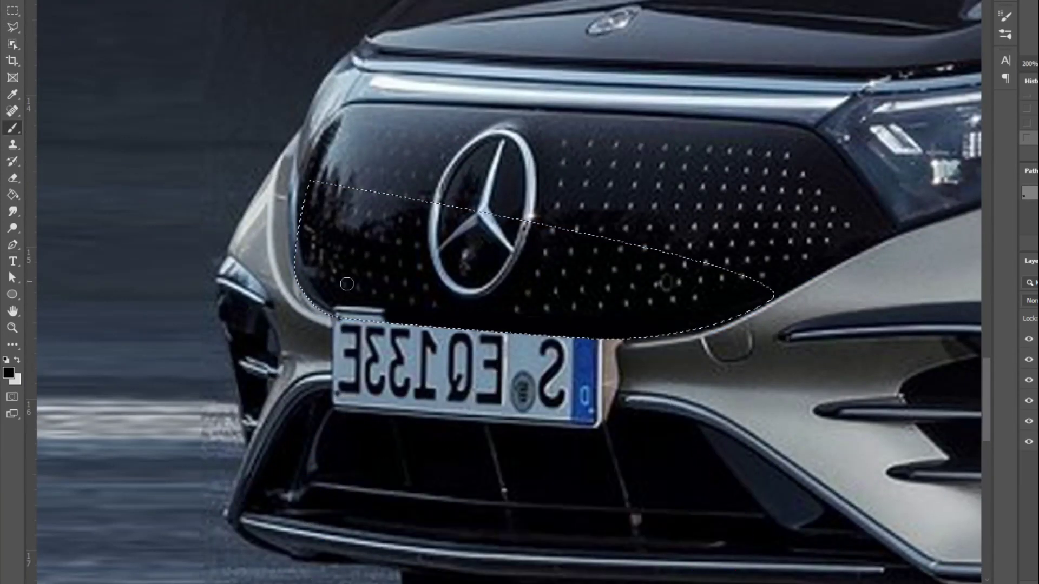
key("ctrl+d")
key("m")
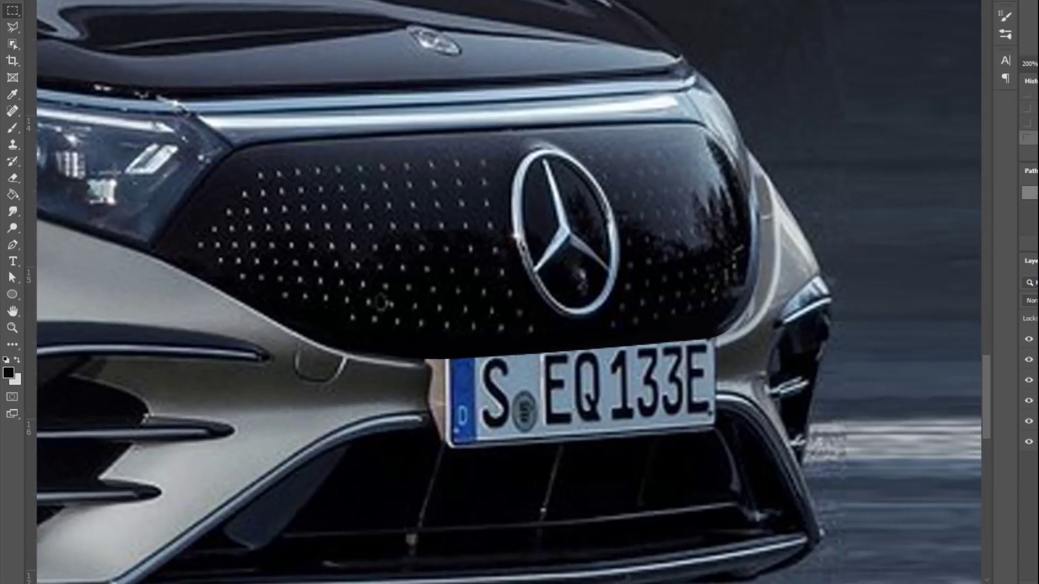
Stretch the grille path's right side to the edge and fill it on a new layer
key("p")
mouse_move(744, 238)
left_mouse_down()
mouse_move(768, 208)
mouse_move(772, 223)
left_mouse_up()
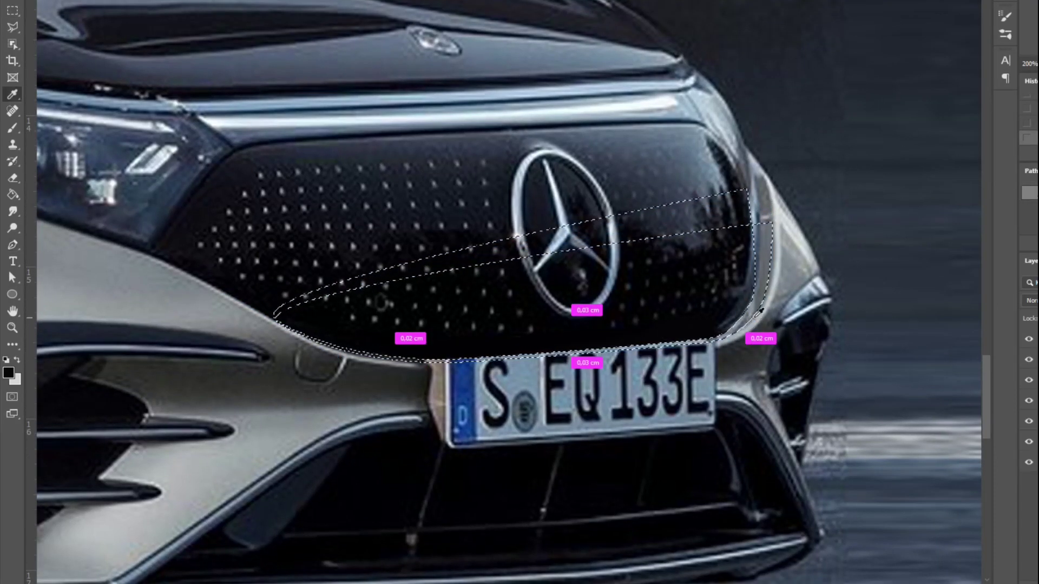
key("ctrl+Return")
key("ctrl+j")
Stretch the lassoed bumper patch across the licence plate
scroll(562, 331, "left", 2)
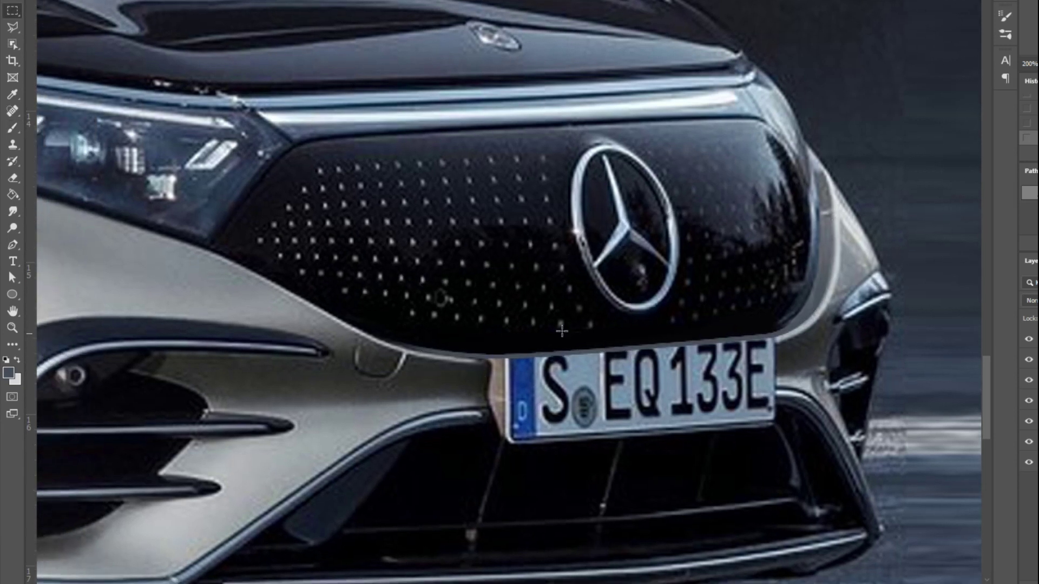
key("ctrl+t")
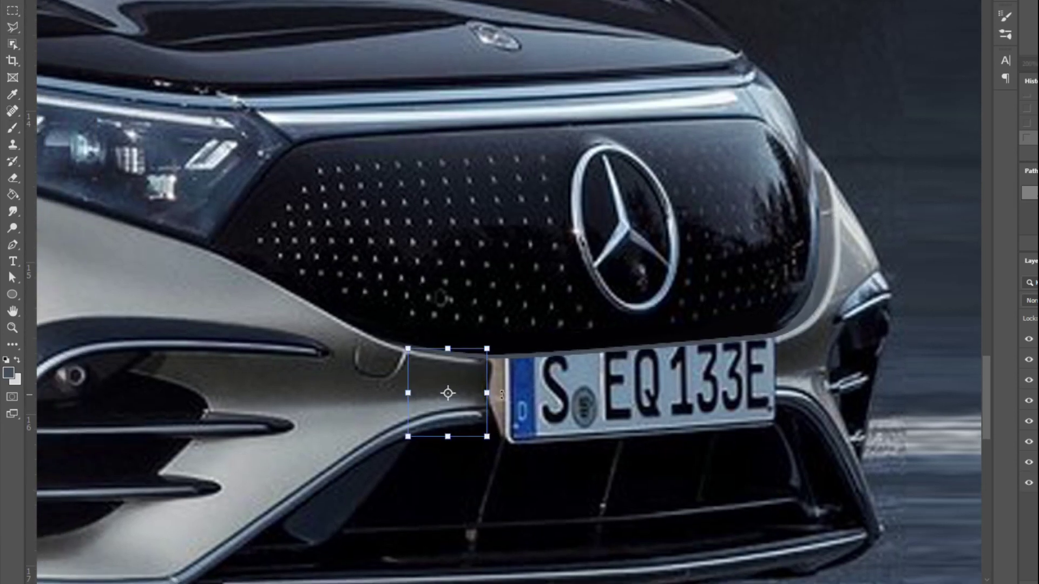
left_click_drag(487, 381, 800, 384)
key("Return")
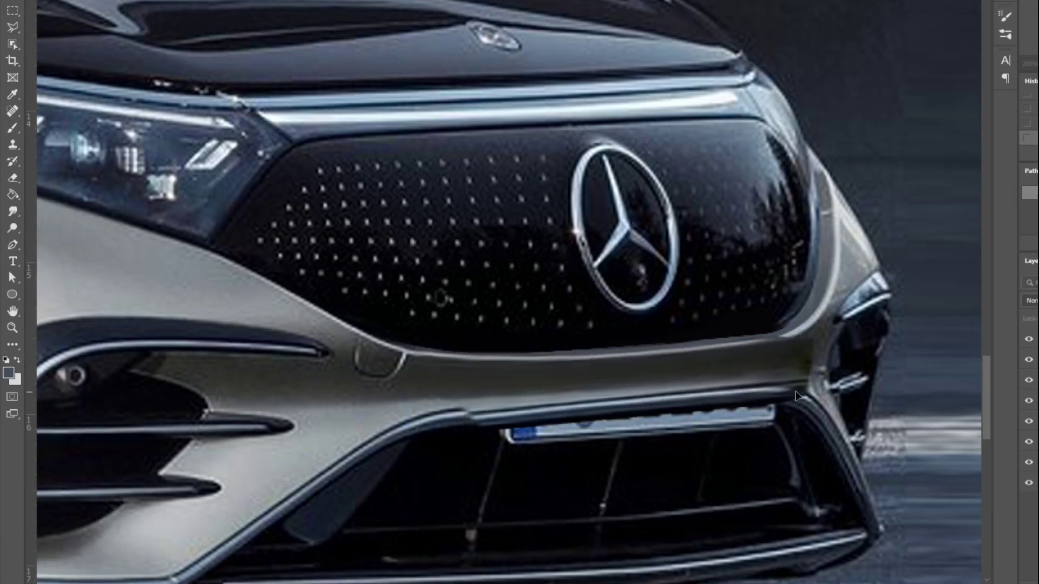
Smudge the bumper patch edge near the right vent to blend it in
key("r")
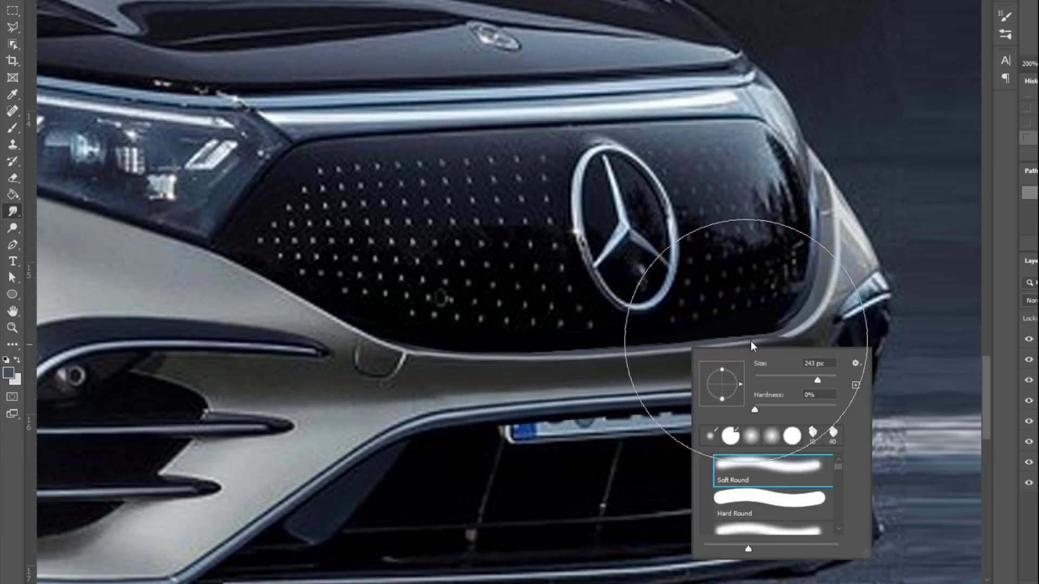
left_click_drag(828, 346, 843, 448)
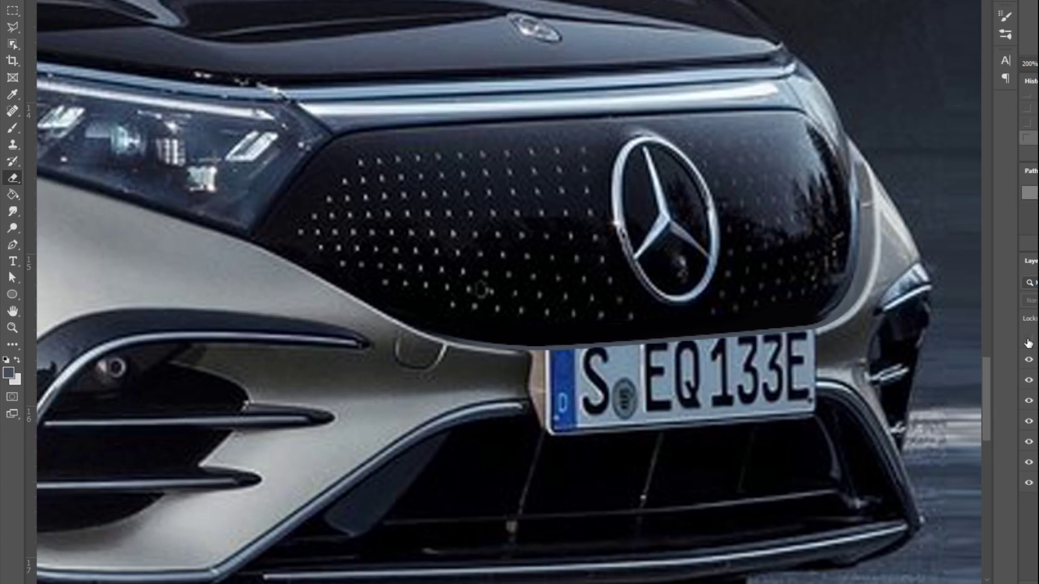
left_click(1029, 339)
key("r")
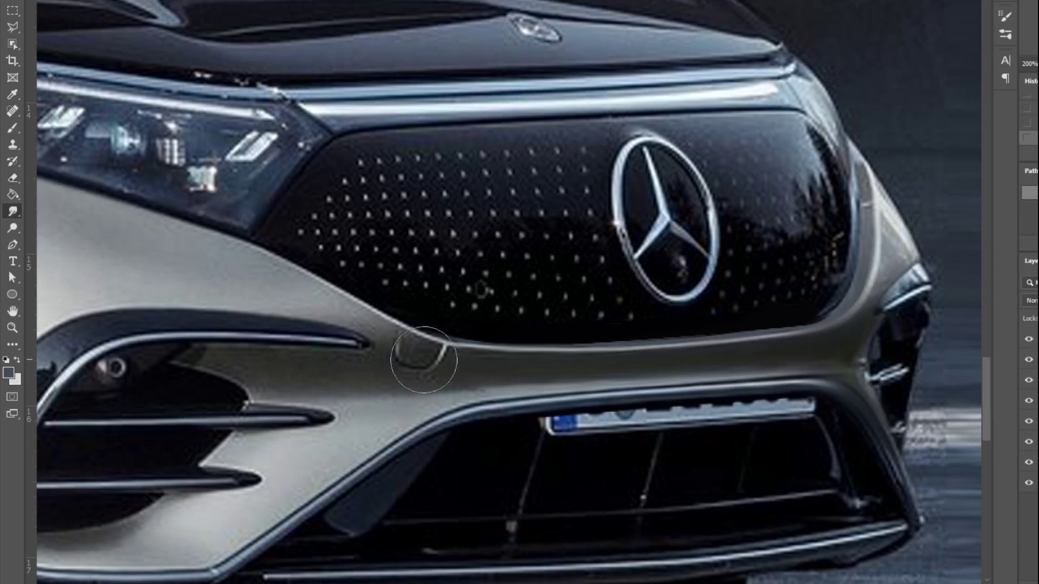
key("e")
left_click_drag(836, 405, 832, 375)
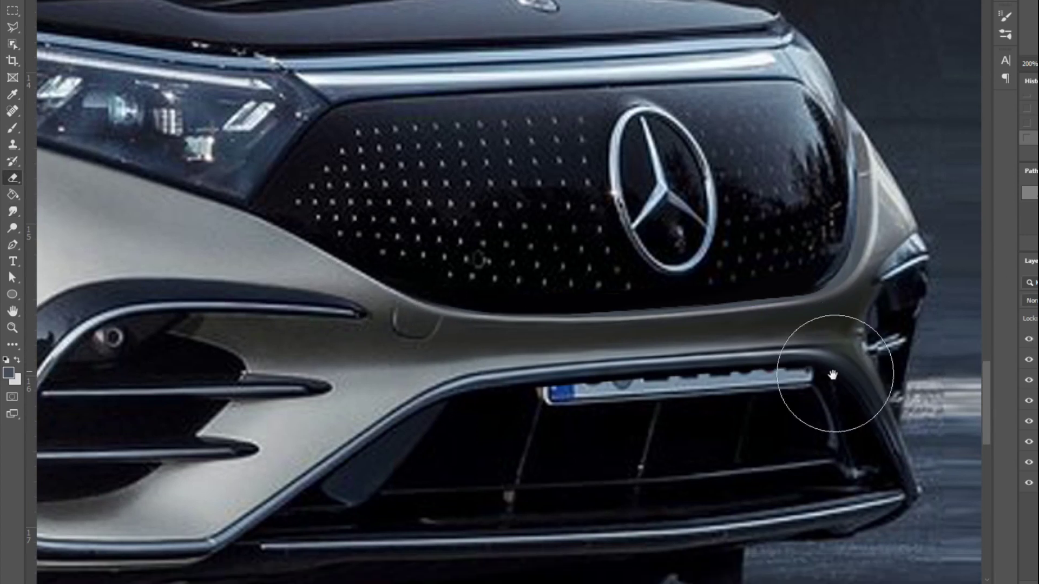
Paint black over the leftover plate remnants and fit the whole photo on screen
key("b")
key("d")
right_click(619, 386)
left_click_drag(538, 394, 786, 389)
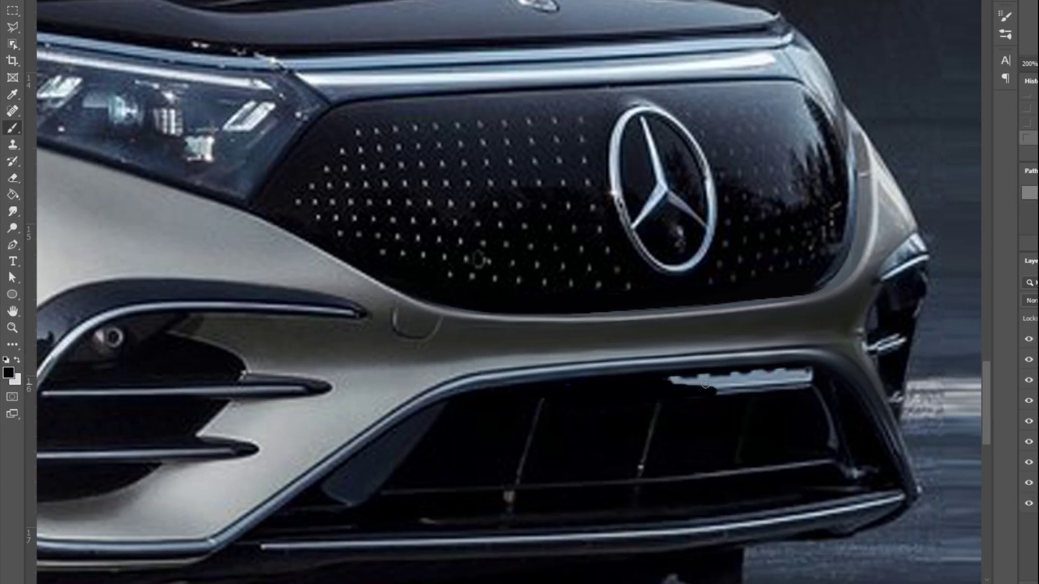
key("ctrl+0")
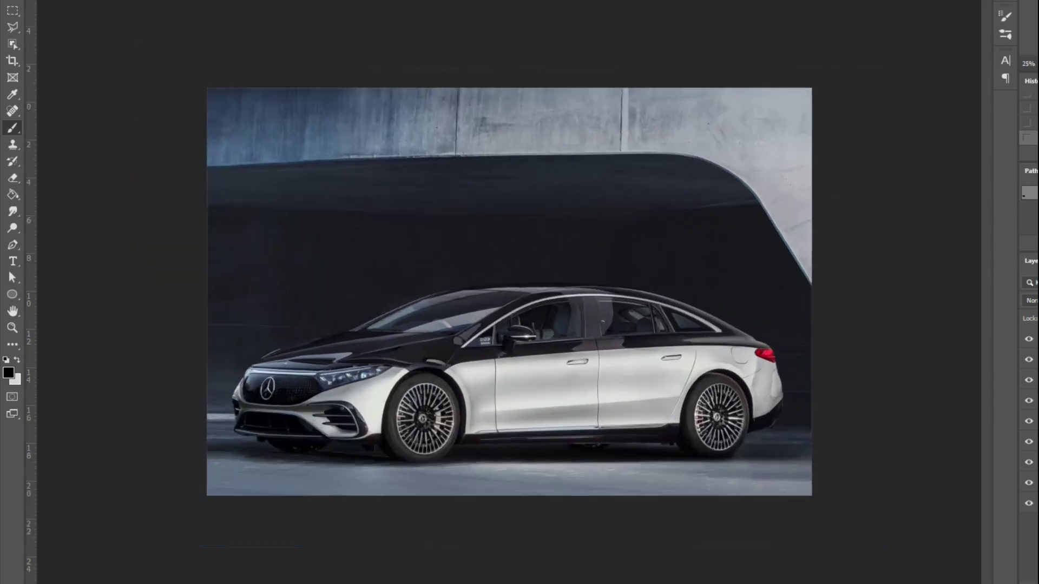
Select the car's black upper half with a polygonal lasso
scroll(268, 417, "up", 3)
key("l")
scroll(144, 191, "down", 1)
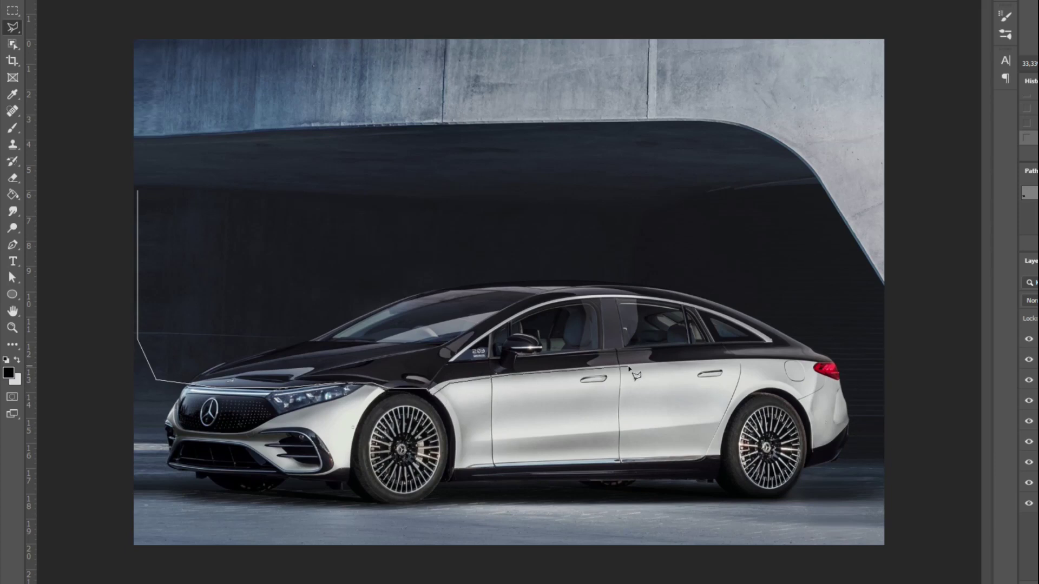
left_click(823, 236)
left_click(748, 204)
left_click(195, 198)
left_click(138, 191)
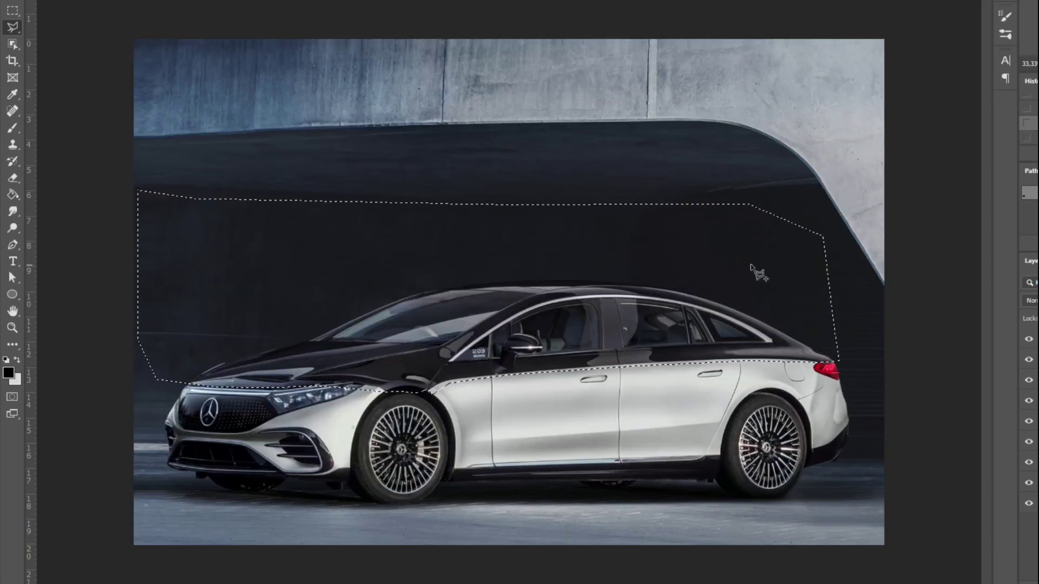
Warp the upper body lower and longer, pulling the roofline down and the hood forward
key("ctrl+t")
left_click_drag(879, 292, 808, 278)
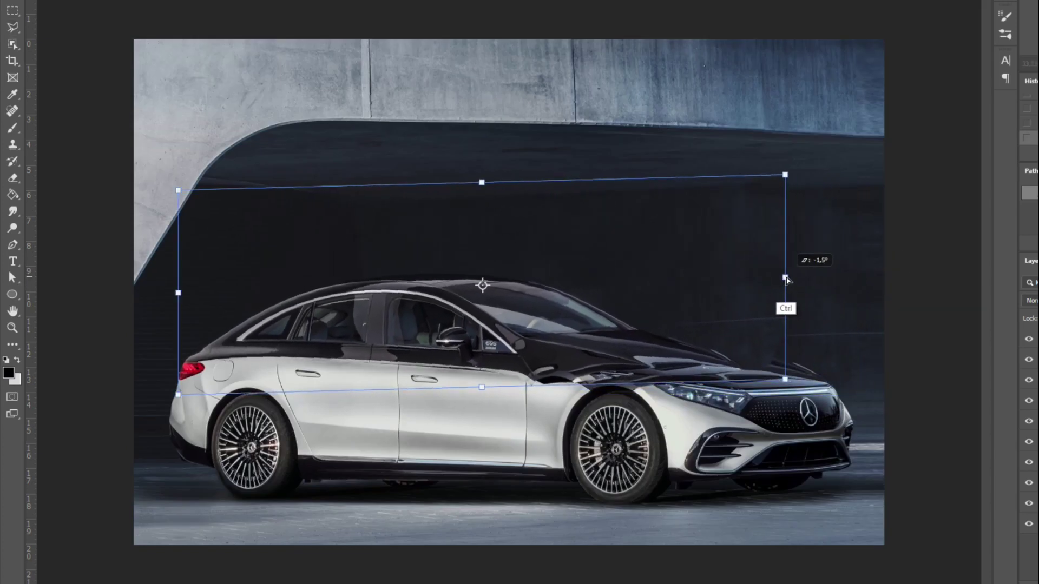
left_click_drag(808, 379, 827, 385)
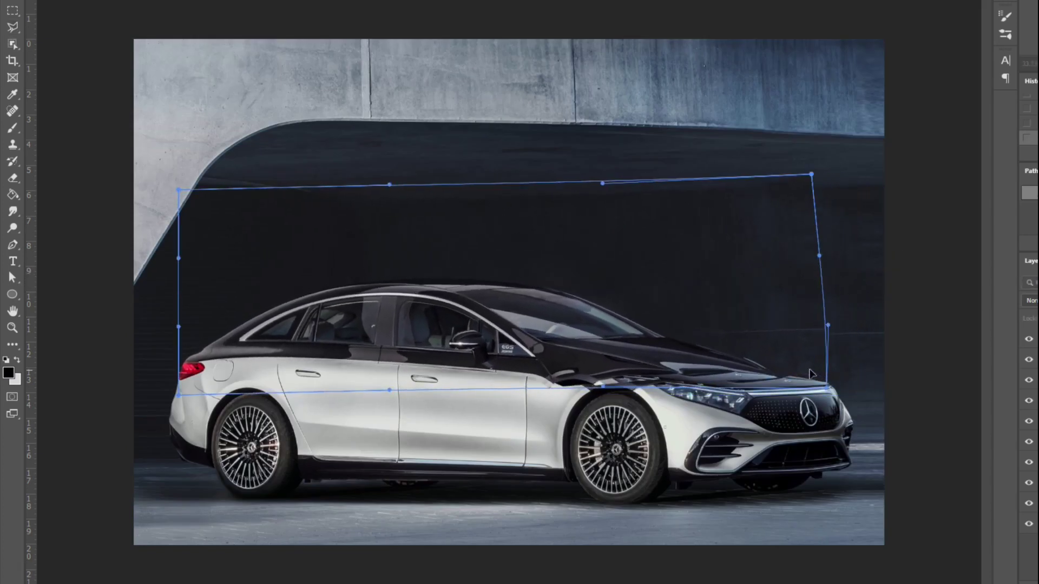
left_click_drag(558, 386, 253, 334)
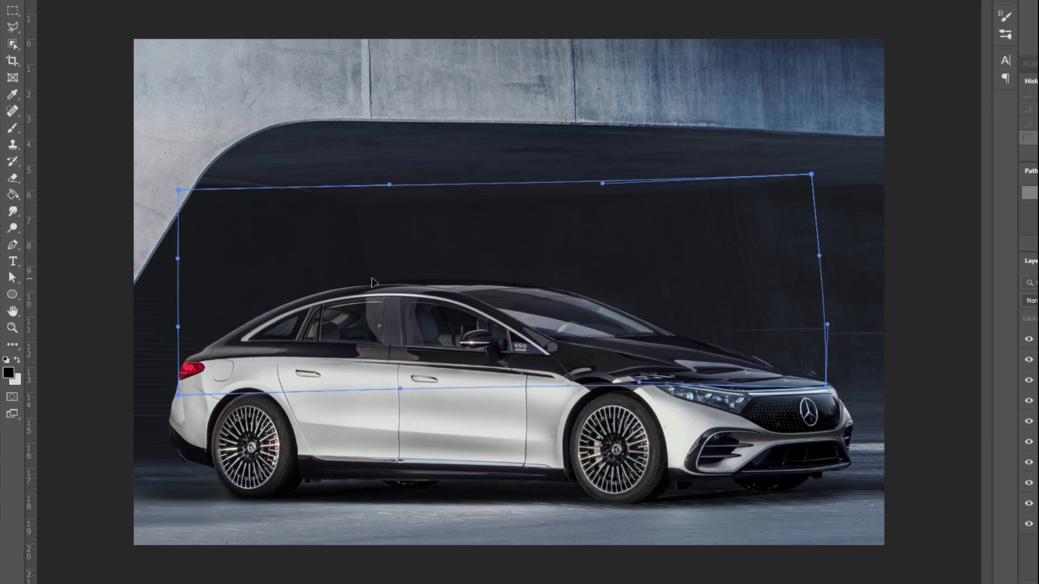
left_click_drag(798, 183, 724, 221)
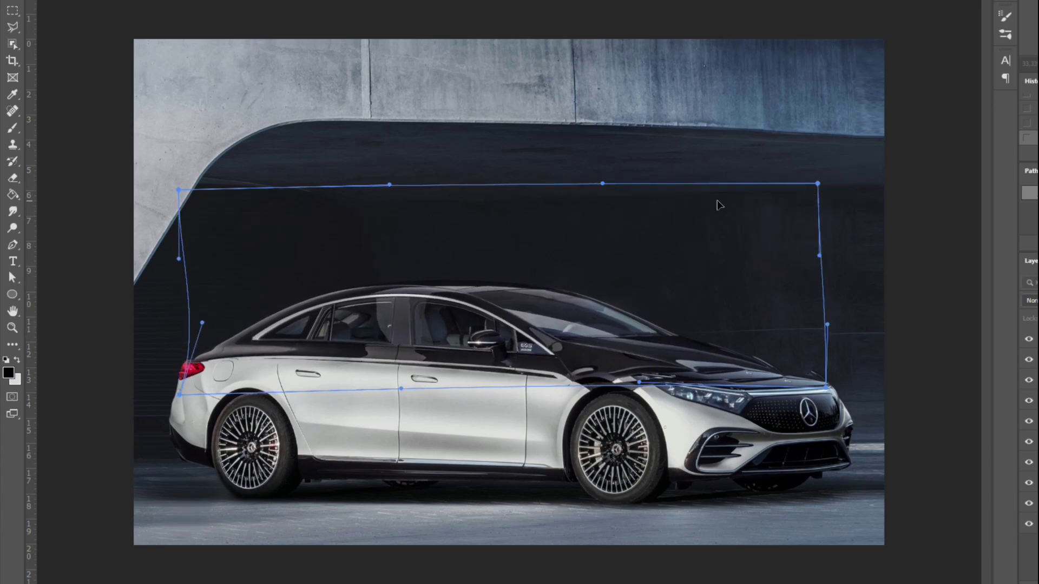
left_click_drag(605, 383, 600, 385)
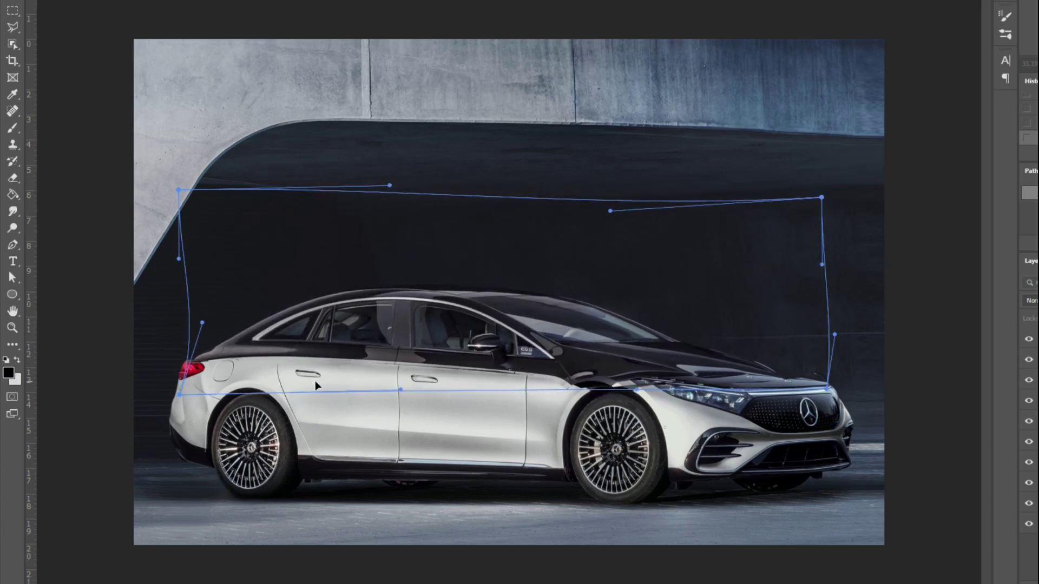
key("Return")
Liquify the dark layer's front lower and forward, then erase the smear over grille and front wheel
left_click(1028, 340)
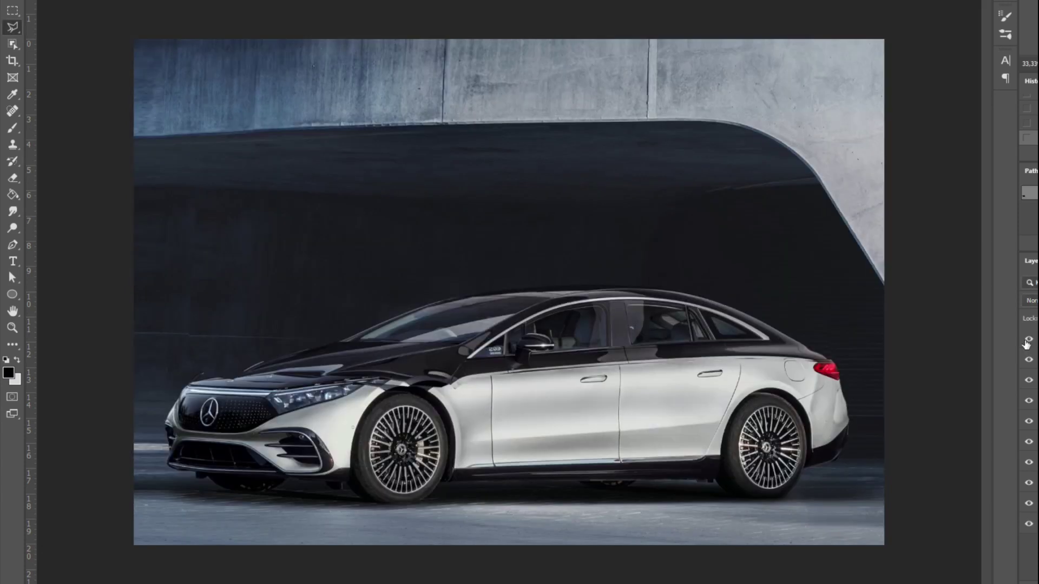
right_click(349, 368)
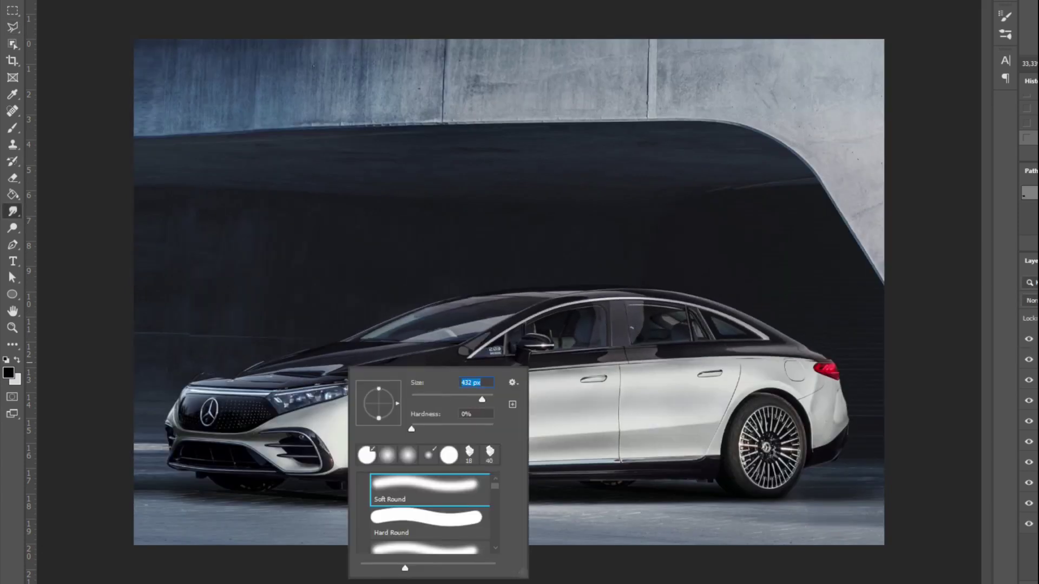
key("ctrl+shift+x")
mouse_move(218, 353)
left_mouse_down()
mouse_move(112, 436)
mouse_move(167, 372)
mouse_move(158, 381)
mouse_move(382, 411)
mouse_move(311, 433)
left_mouse_up()
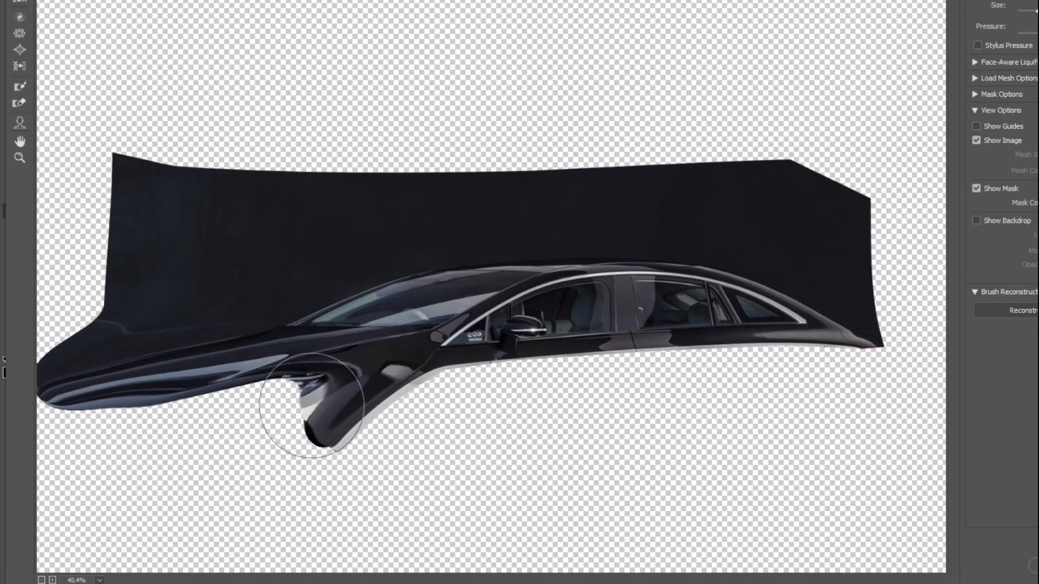
mouse_move(335, 395)
left_mouse_down()
mouse_move(267, 382)
mouse_move(146, 429)
mouse_move(98, 403)
mouse_move(390, 395)
mouse_move(279, 412)
left_mouse_up()
key("Return")
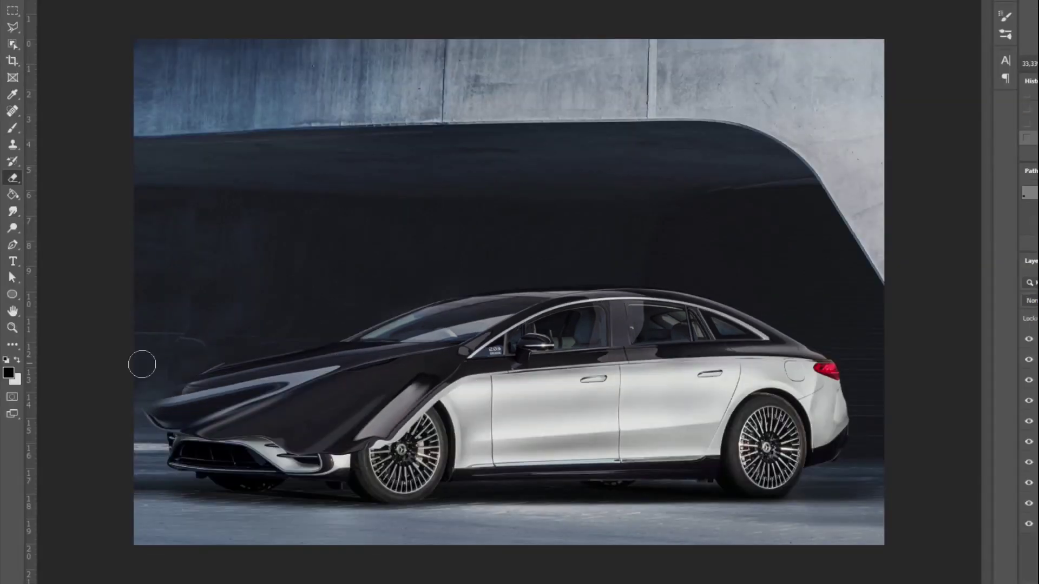
left_click_drag(139, 364, 400, 454)
mouse_move(309, 405)
left_mouse_down()
mouse_move(394, 424)
mouse_move(423, 404)
left_mouse_up()
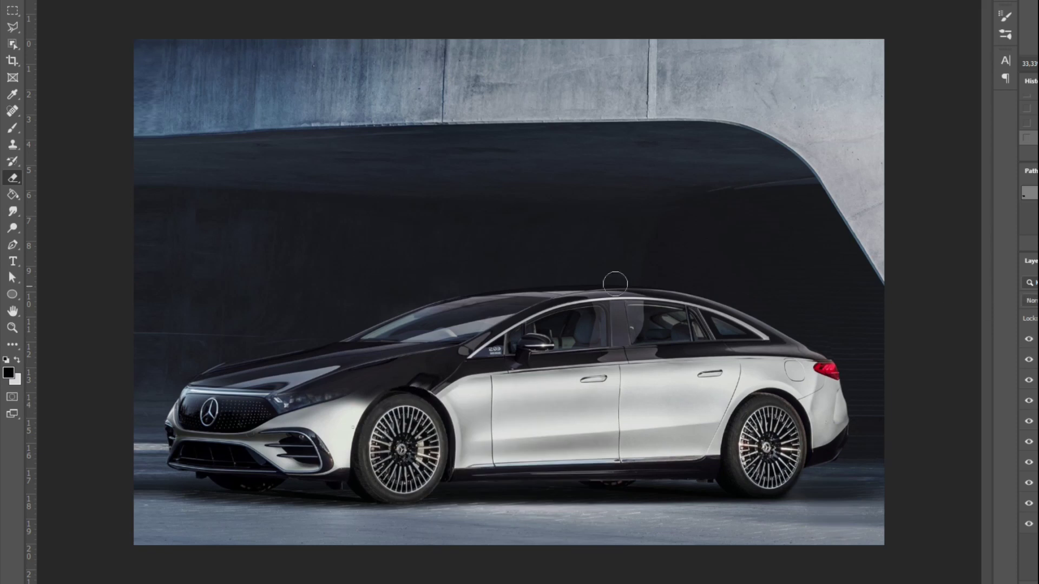
Erase along the black/white boundary on the fender and doors with a resized soft eraser
key("bracketright")
key("bracketright")
key("bracketright")
right_click(776, 352)
key("Escape")
scroll(311, 249, "up", 2)
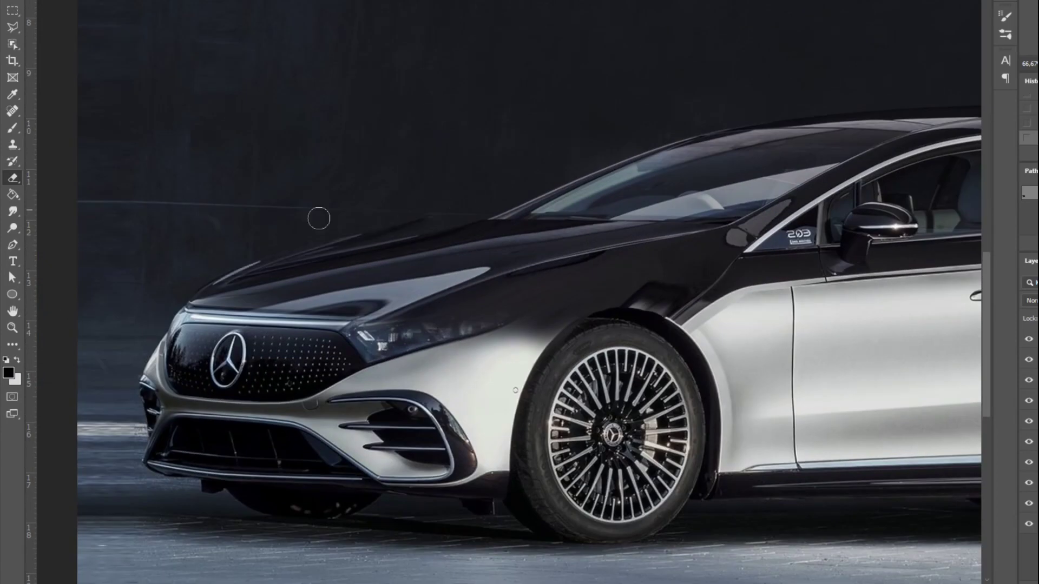
left_click_drag(319, 219, 254, 228)
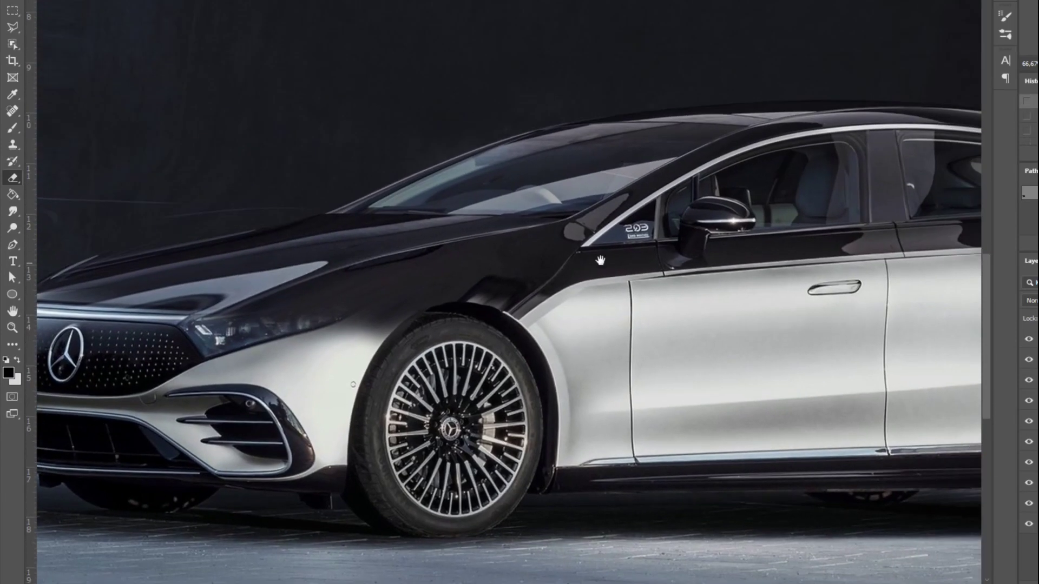
left_click_drag(818, 116, 794, 94)
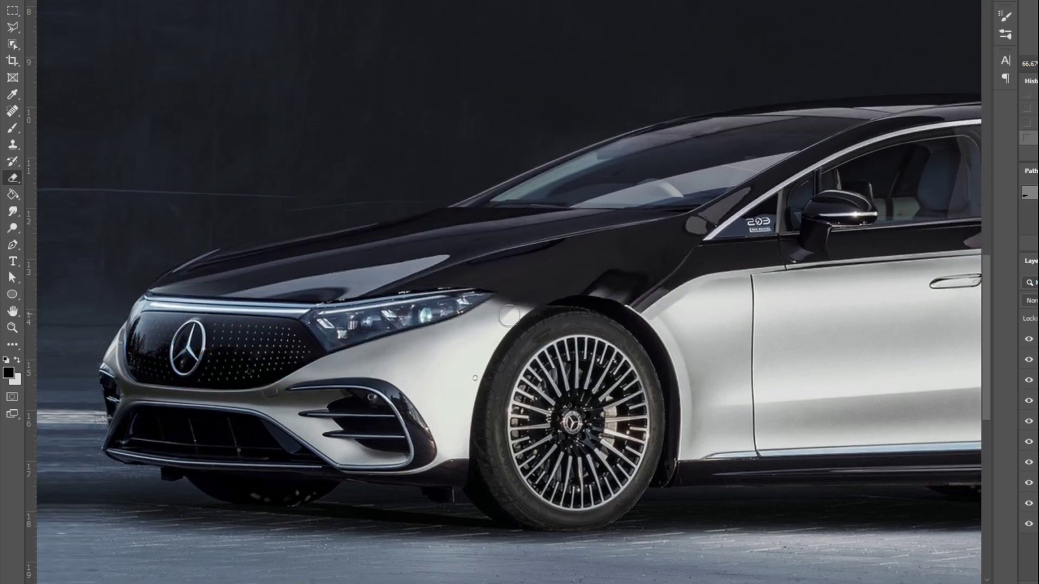
right_click(508, 316)
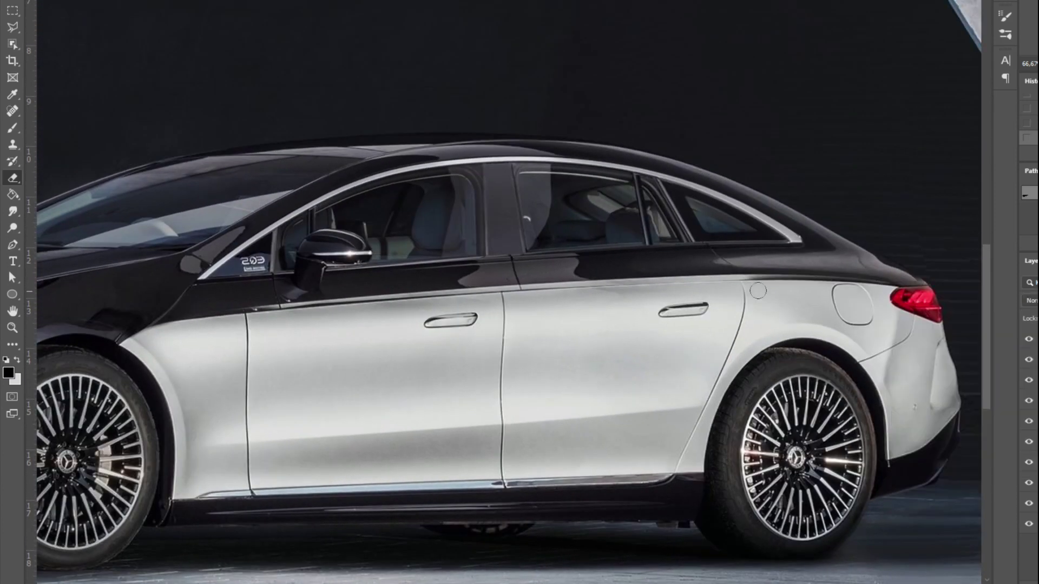
left_click_drag(758, 291, 765, 293)
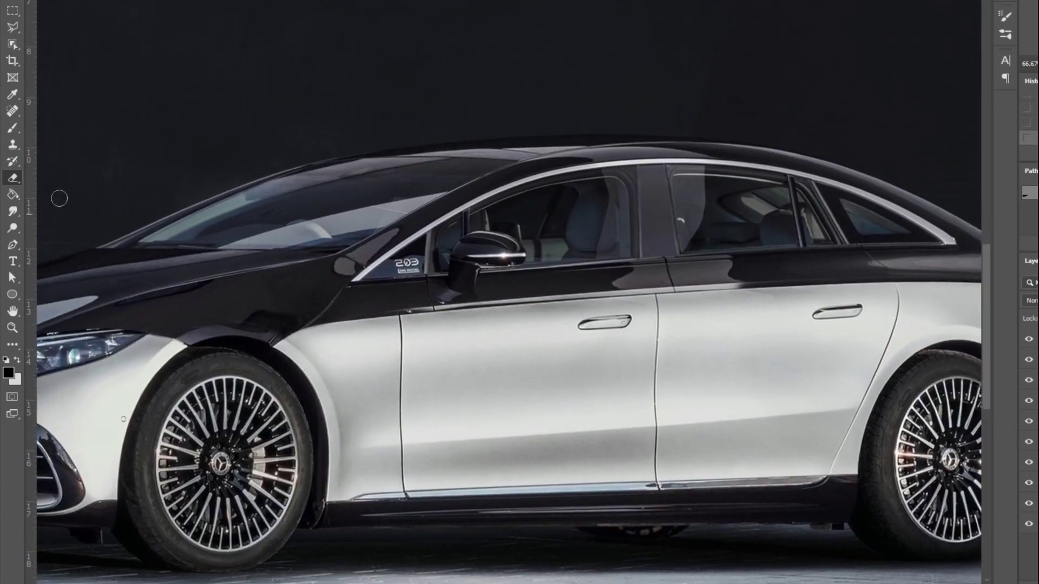
Liquify the black body's lower edge along the doors toward the rear, then toggle it to compare
left_click(217, 1)
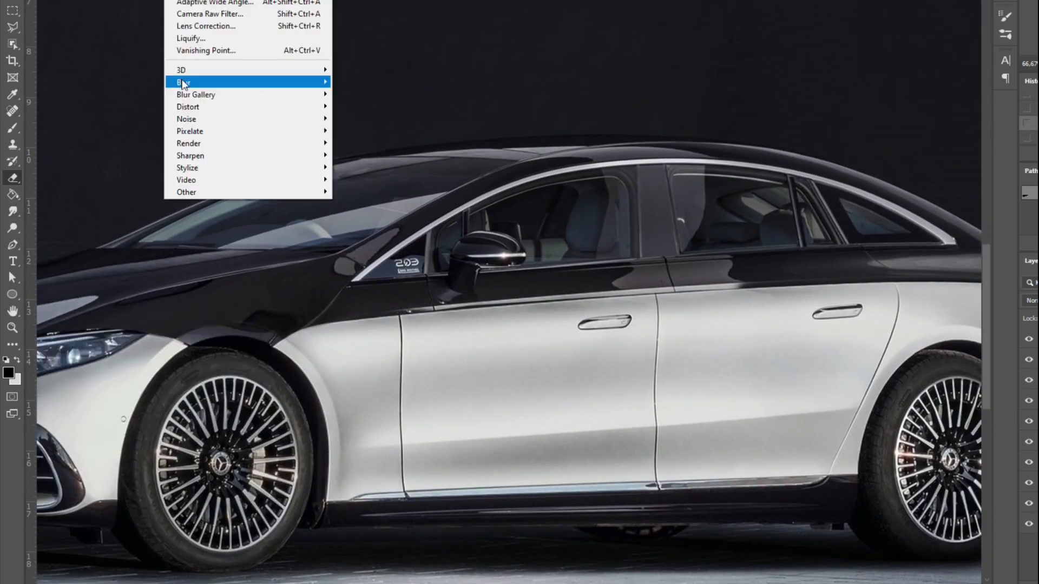
left_click(220, 38)
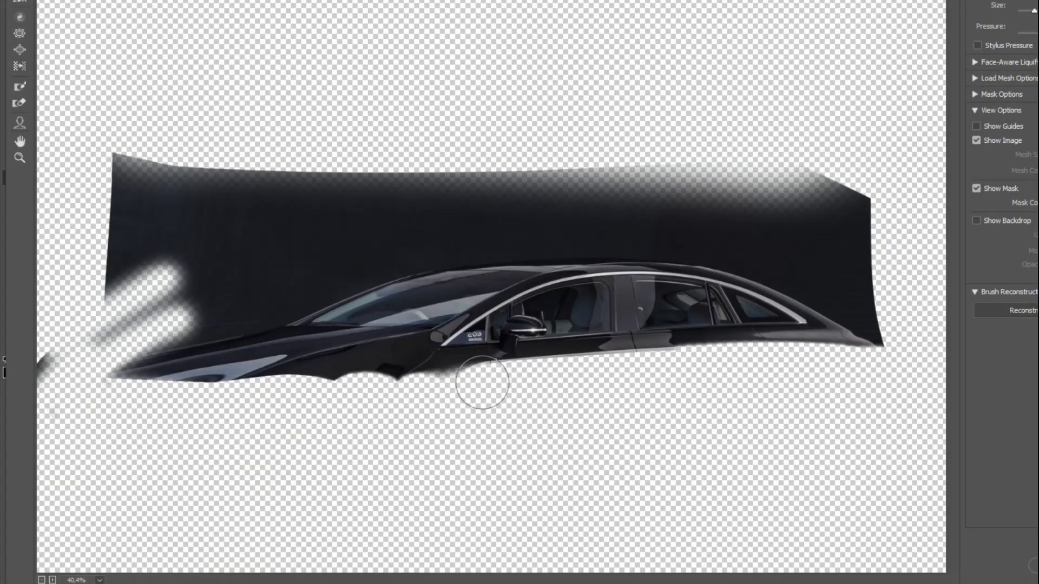
mouse_move(482, 382)
left_mouse_down()
mouse_move(506, 390)
mouse_move(656, 329)
left_mouse_up()
left_click_drag(511, 374, 579, 360)
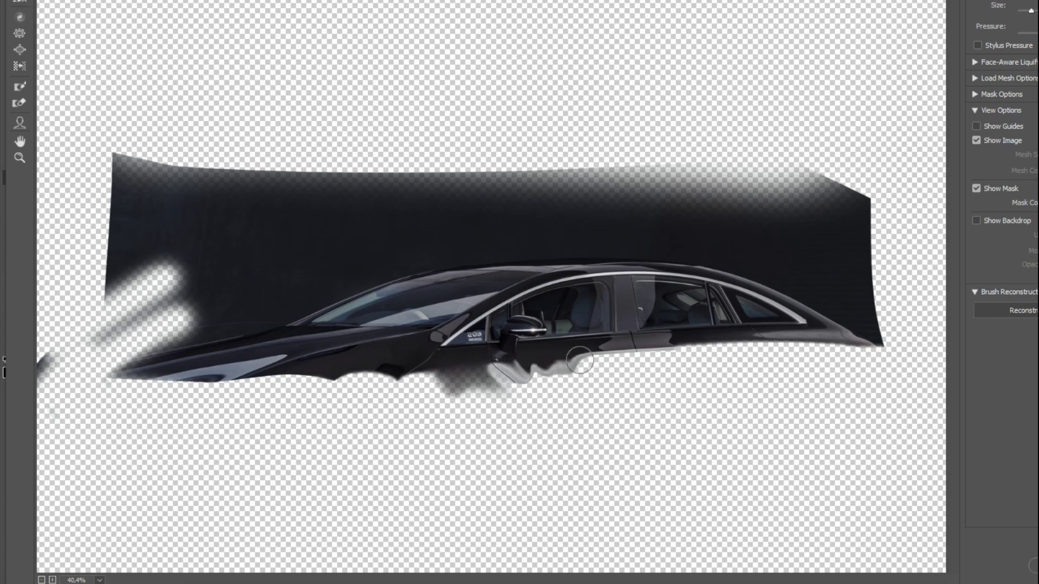
left_click_drag(691, 354, 855, 354)
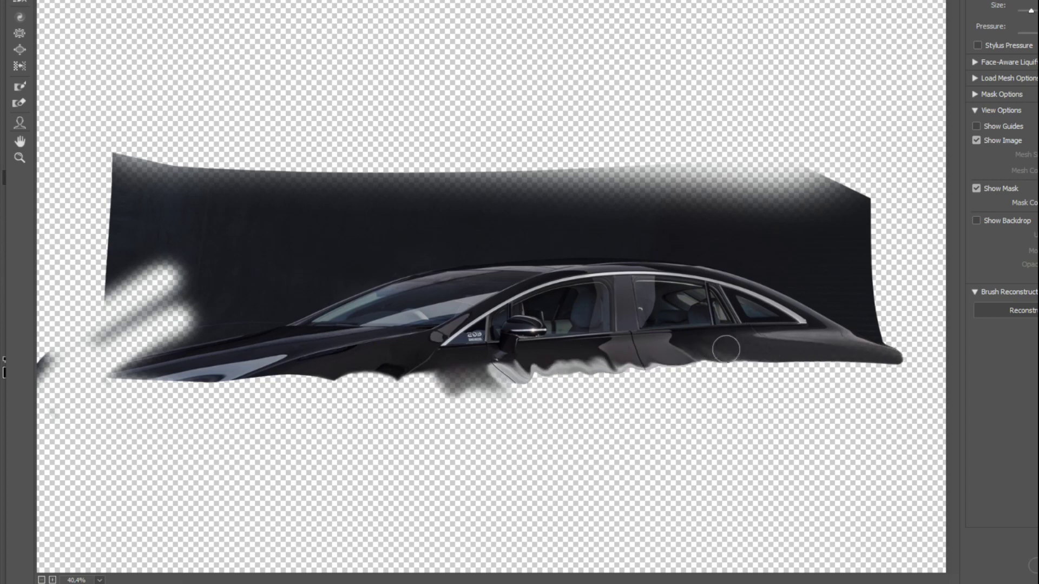
key("Return")
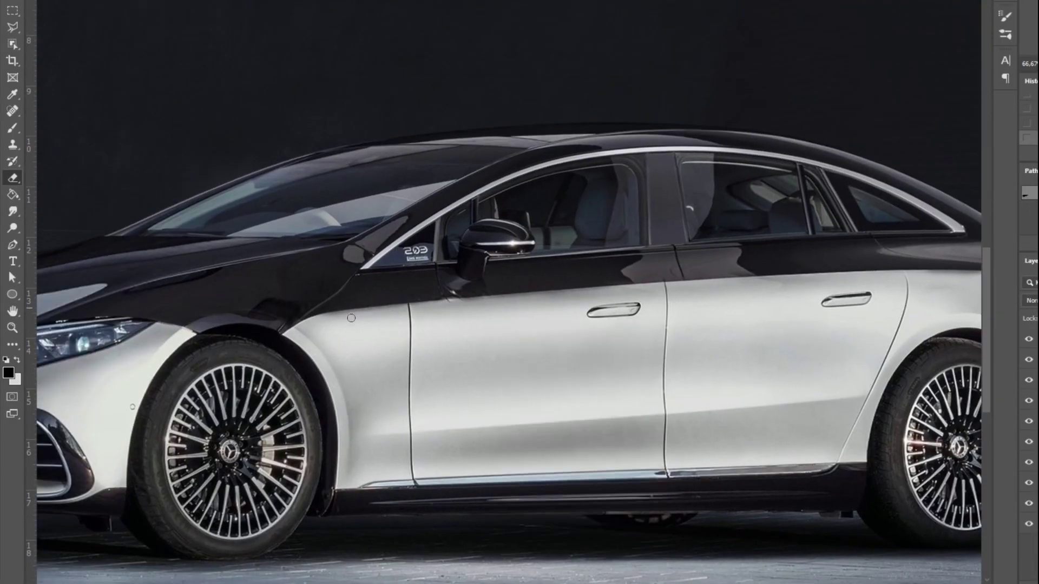
key("ctrl+minus")
key("ctrl+minus")
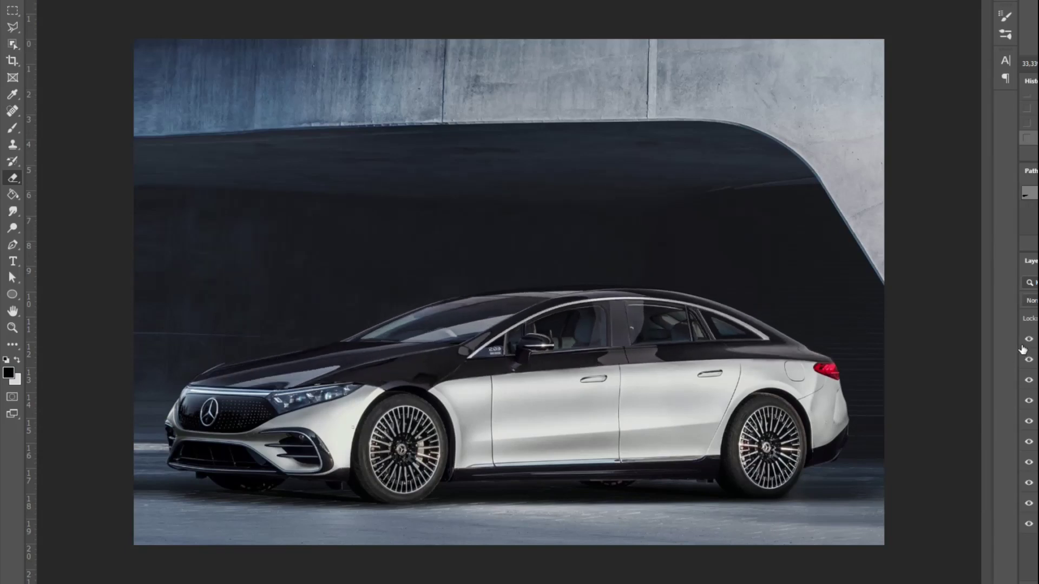
left_click(1029, 340)
left_click(1028, 341)
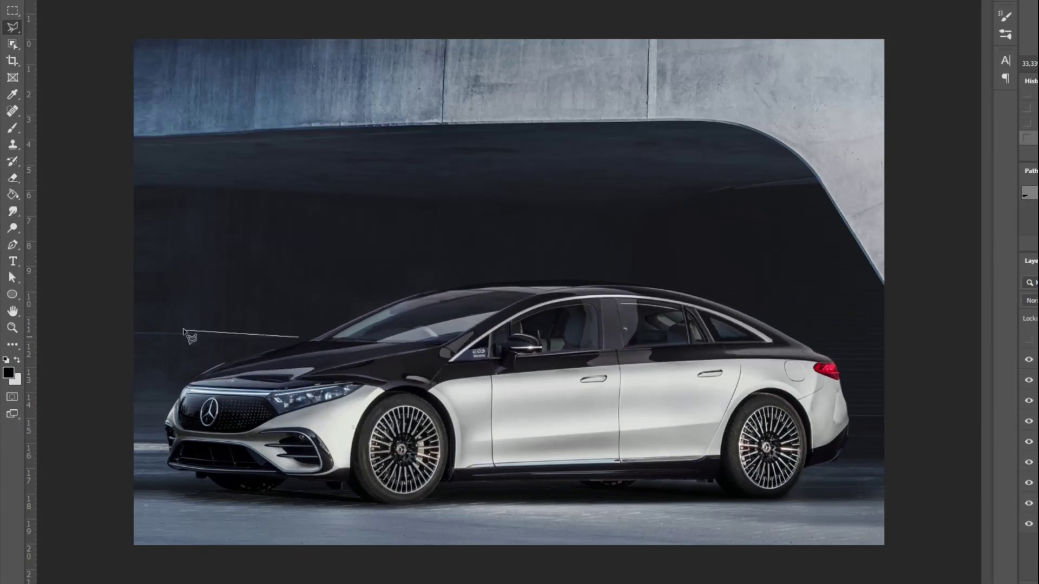
Copy the hood to its own layer and warp its edge outward
key("ctrl+j")
key("ctrl+plus")
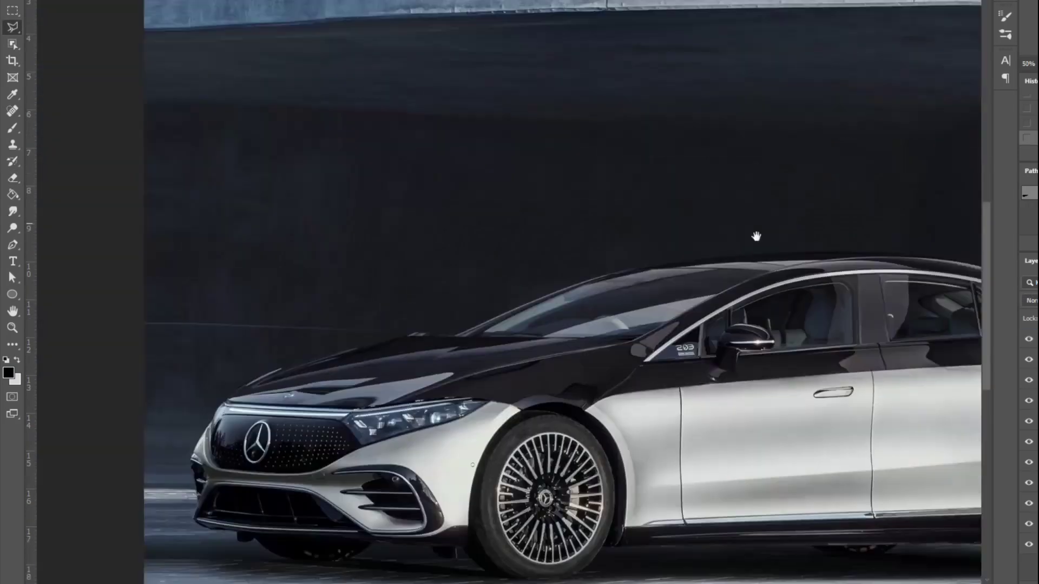
key("ctrl+t")
left_click_drag(502, 332, 641, 338)
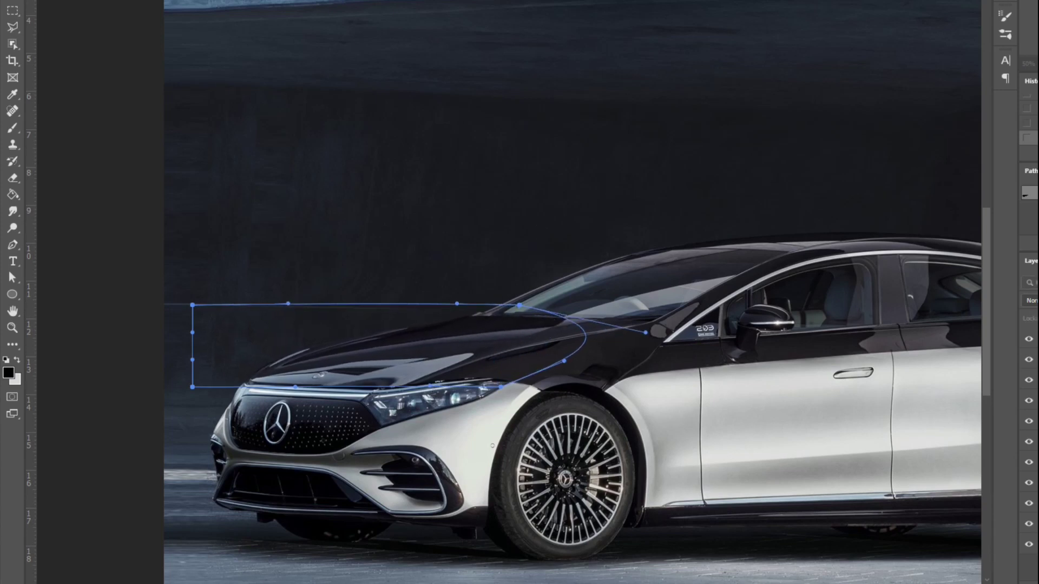
key("Return")
Smudge the hood crease smoother, then size the eraser and zoom in closer
right_click(465, 369)
key("Escape")
left_click_drag(383, 375, 489, 355)
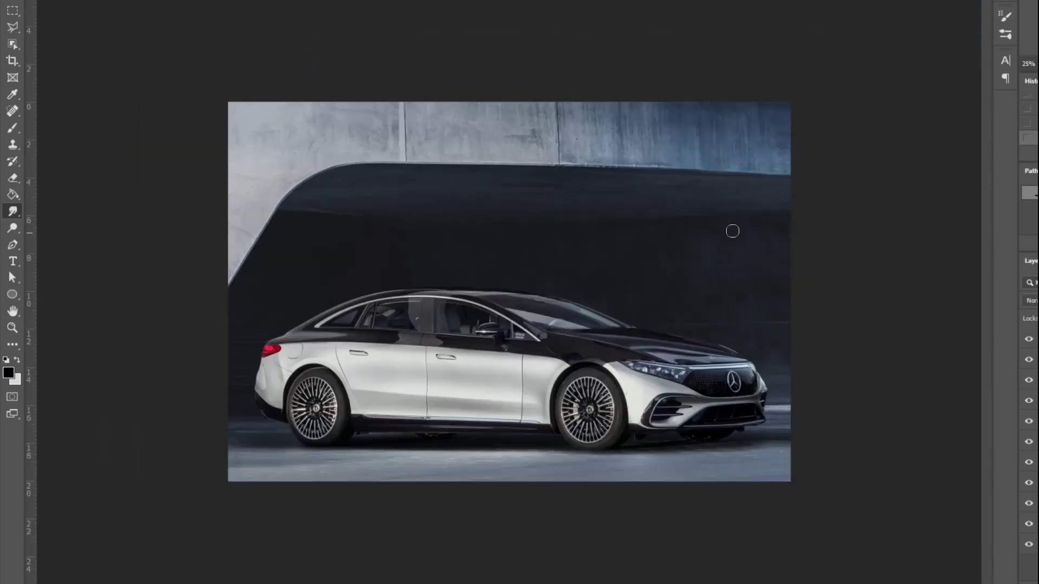
key("e")
right_click(566, 319)
key("Escape")
key("ctrl+plus")
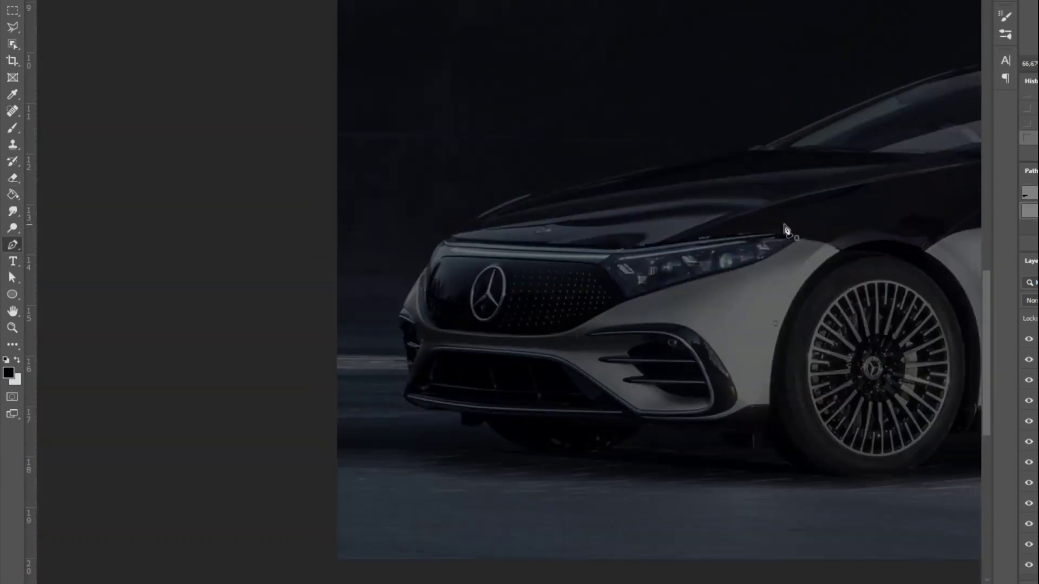
Extend the beltline guide path and red stroke, then mirror the view to check them
key("ctrl+minus")
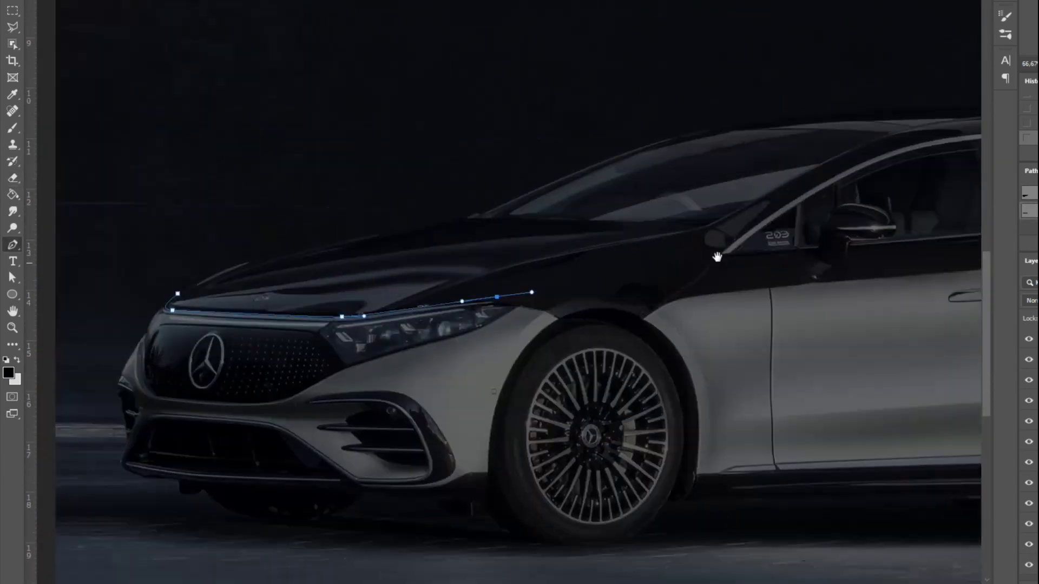
left_click_drag(598, 279, 686, 276)
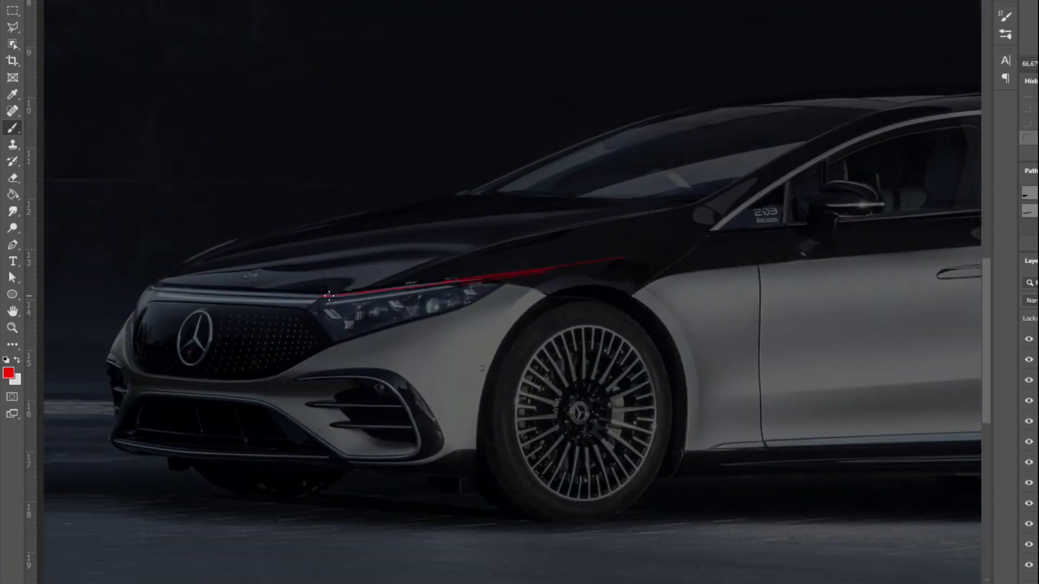
left_click_drag(728, 250, 659, 256)
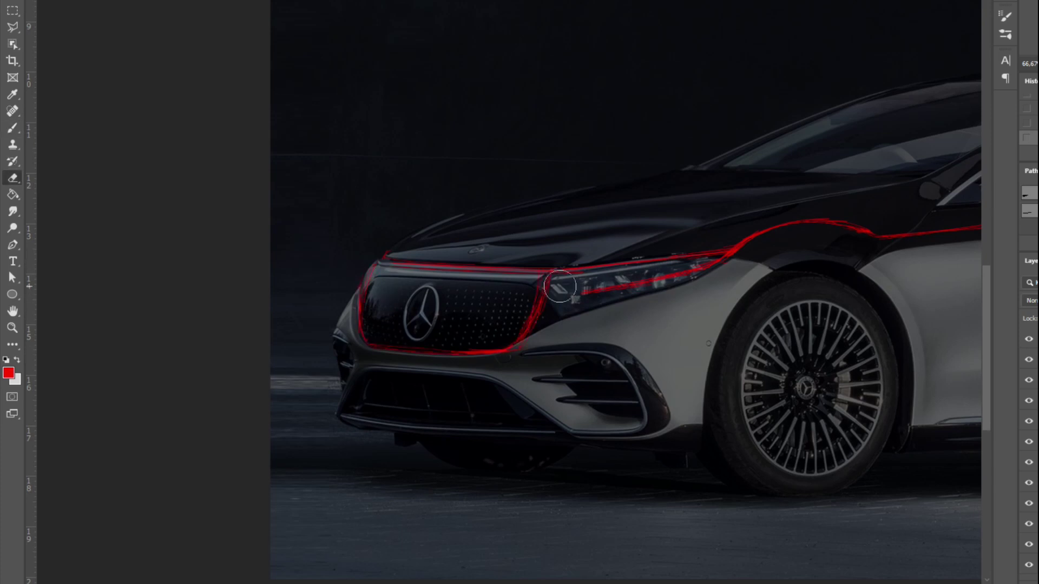
key("ctrl+shift+h")
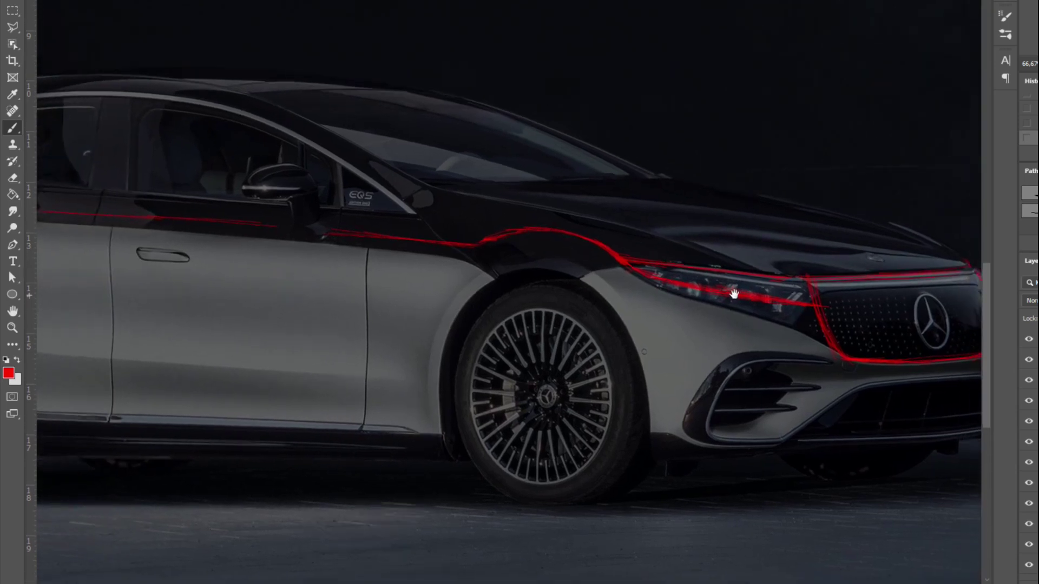
Extend the red guide line along the hood to the headlight and hatch beside the bumper intake
key("e")
left_click_drag(505, 226, 604, 239)
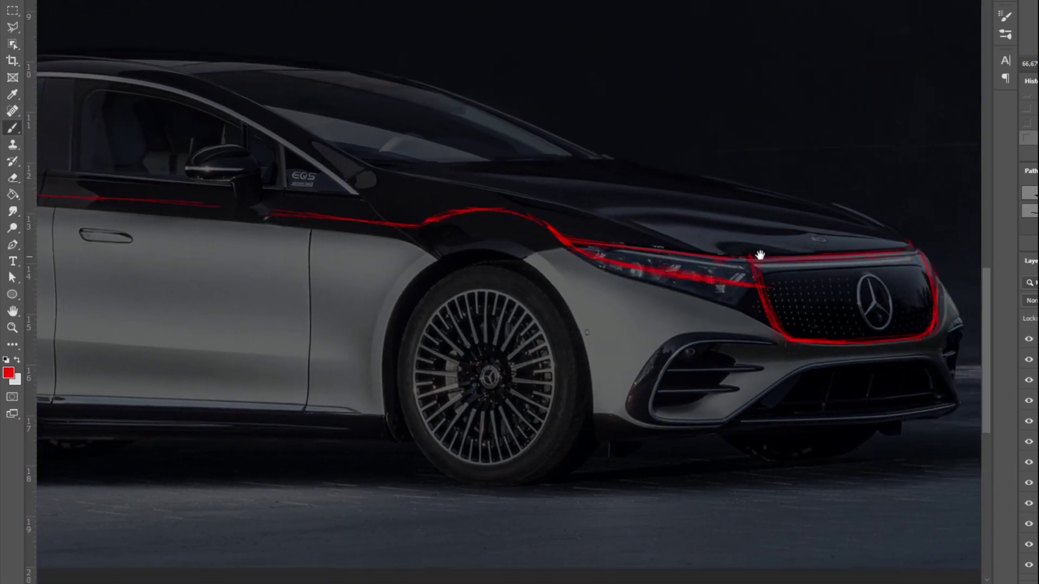
scroll(664, 328, "down", 1)
scroll(664, 327, "right", 3)
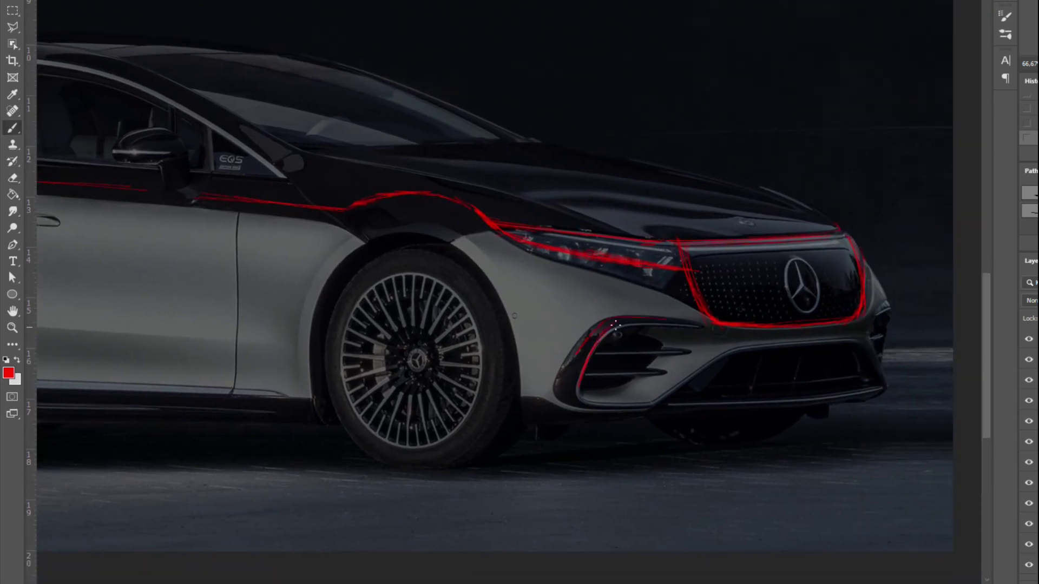
scroll(704, 300, "right", 1)
scroll(703, 300, "up", 1)
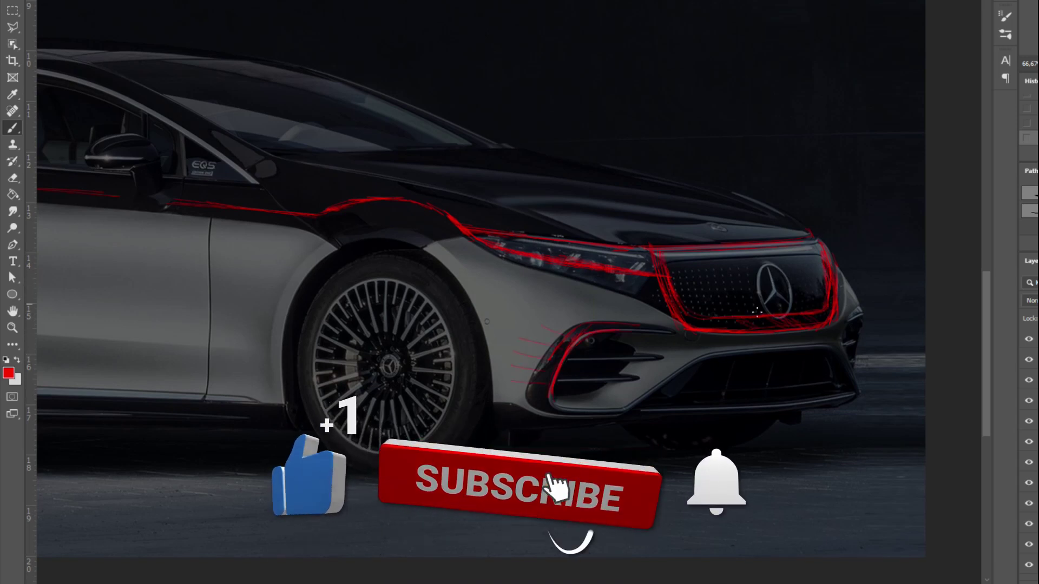
mouse_move(544, 398)
left_mouse_down()
mouse_move(509, 397)
mouse_move(622, 417)
left_mouse_up()
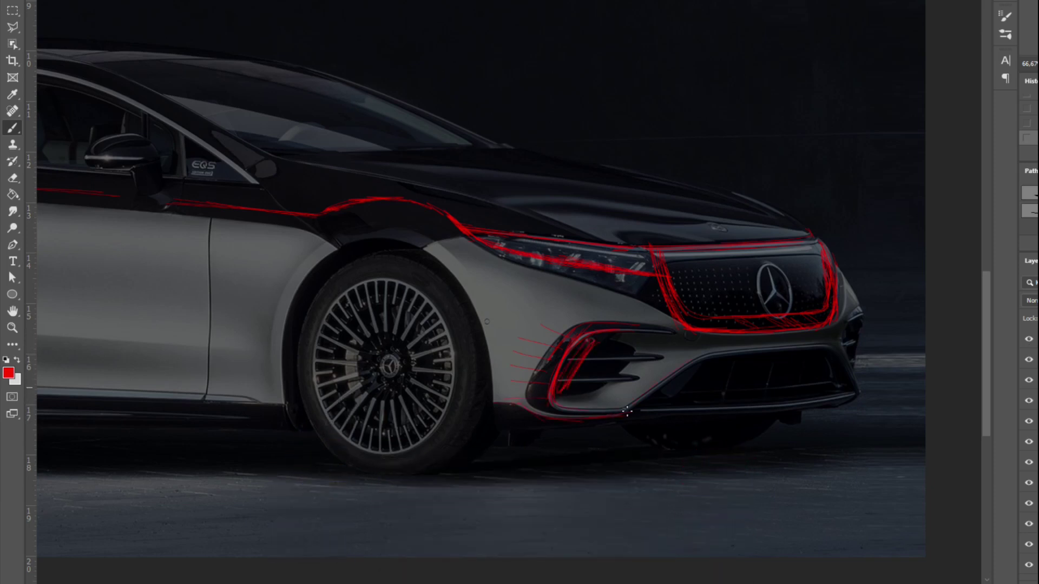
Hide the dark overlay layer and paint white over the bumper intake
left_click(1028, 362)
key("b")
right_click(699, 411)
mouse_move(633, 373)
left_mouse_down()
mouse_move(592, 358)
mouse_move(514, 397)
left_mouse_up()
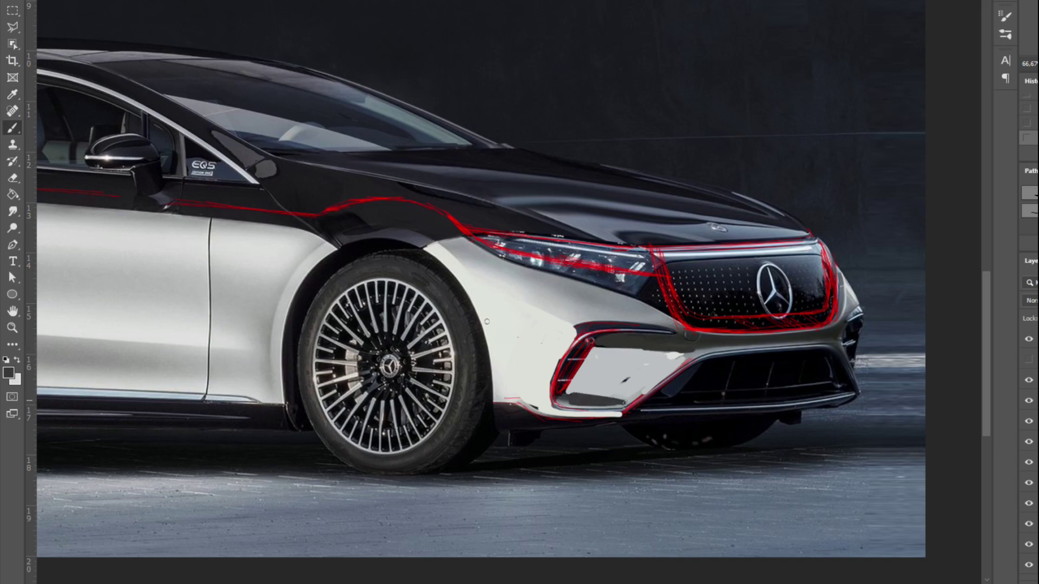
Pan and zoom around the front bumper, flipping the view and back, with black paint set
left_click_drag(580, 360, 524, 366)
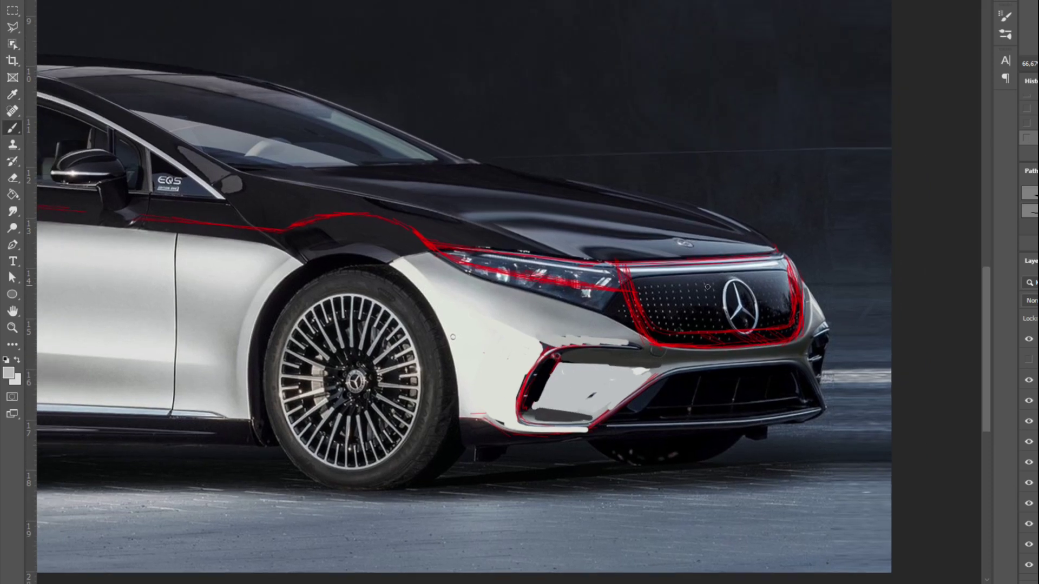
key("ctrl+minus")
key("h")
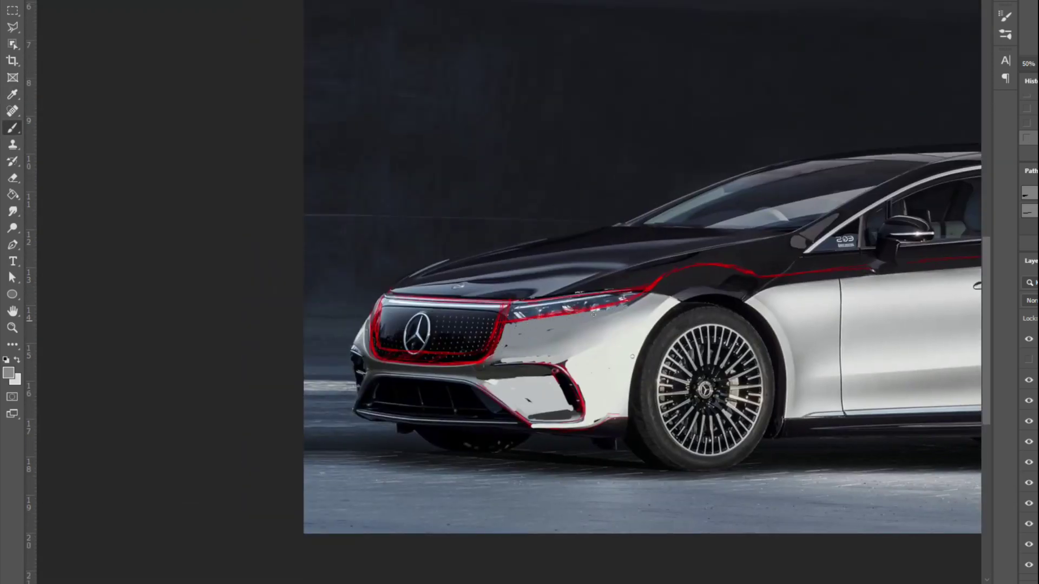
scroll(733, 290, "right", 5)
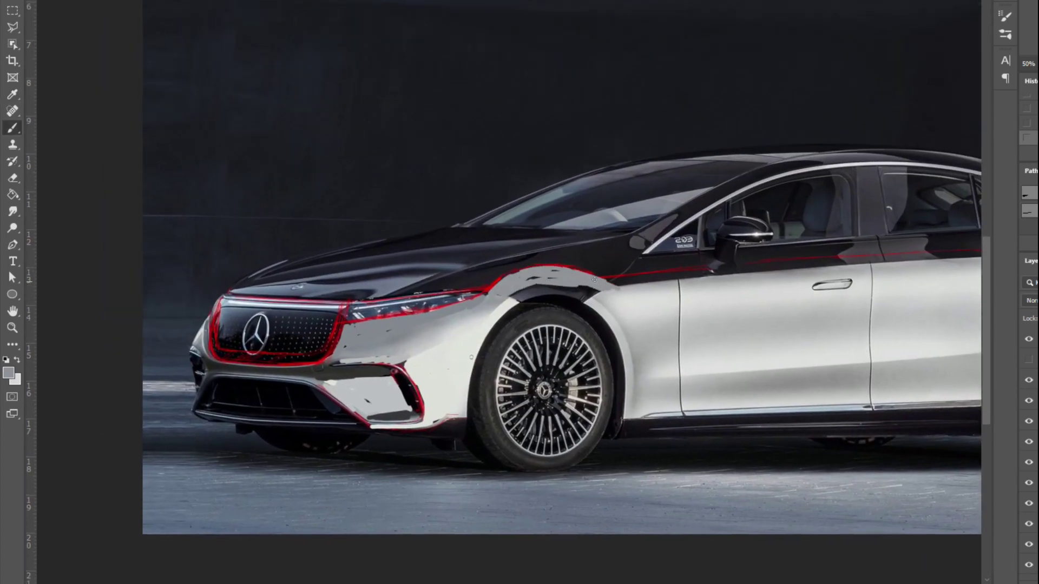
key("ctrl+minus")
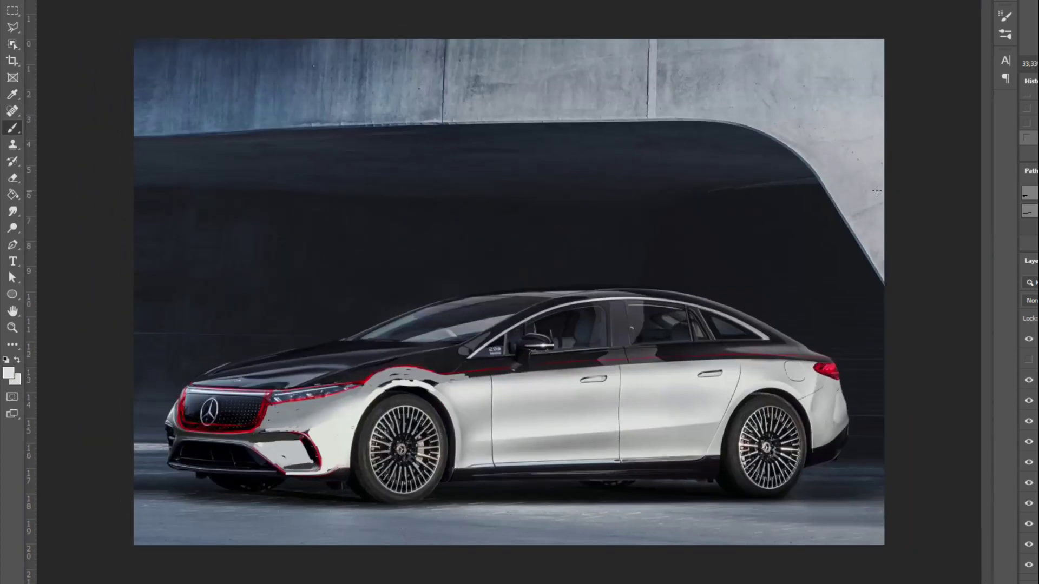
key("h")
key("ctrl+plus")
key("d")
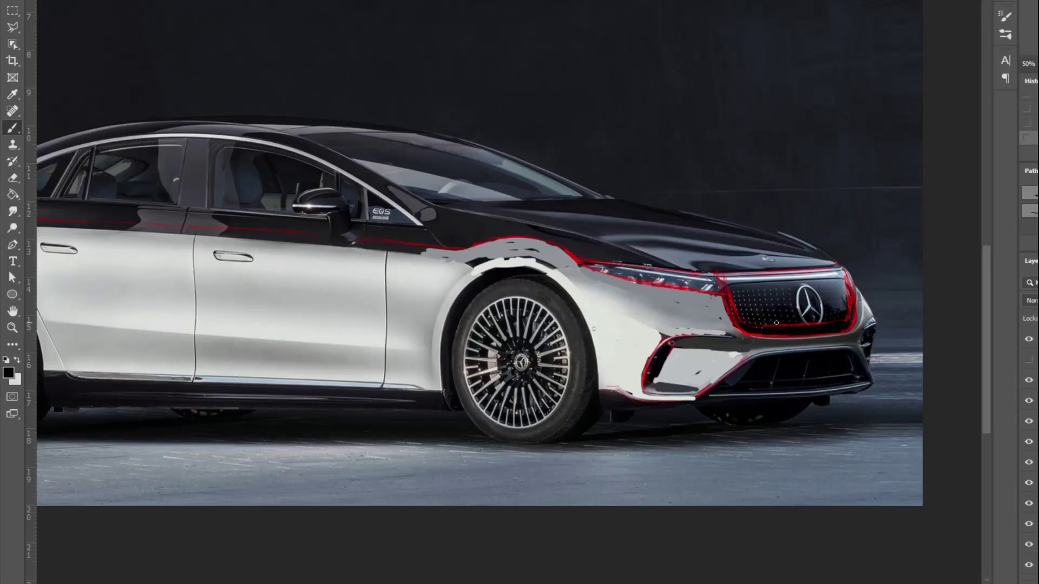
Hide the red outline sketch layer and the darkening layer to reveal the clean car
mouse_move(776, 323)
left_mouse_down()
mouse_move(871, 309)
mouse_move(722, 301)
left_mouse_up()
left_click(1028, 339)
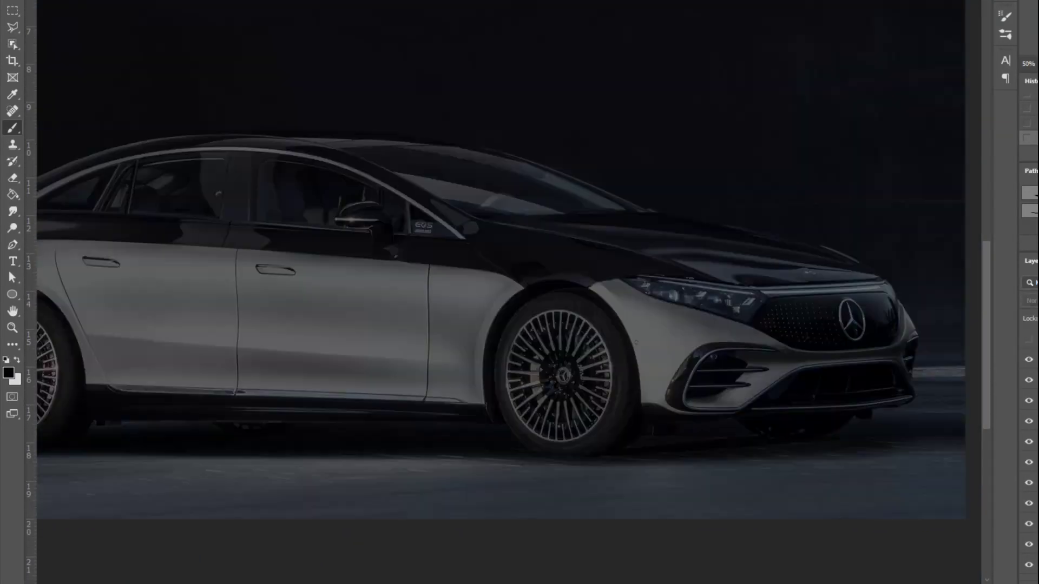
left_click(1029, 340)
left_click(1029, 359)
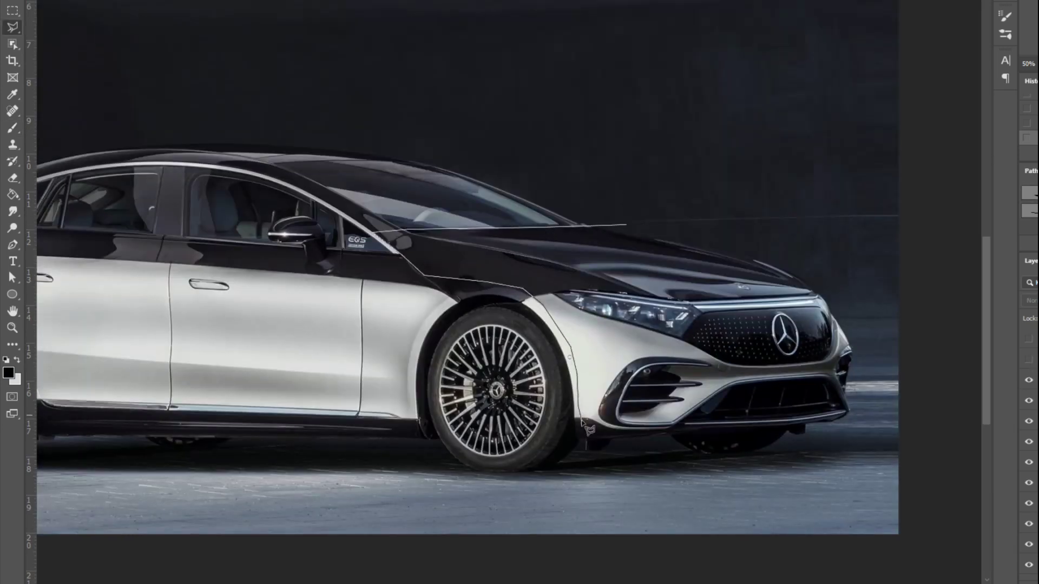
Close the front-section lasso and warp its top edge slightly
left_click(861, 225)
key("ctrl+minus")
key("ctrl+t")
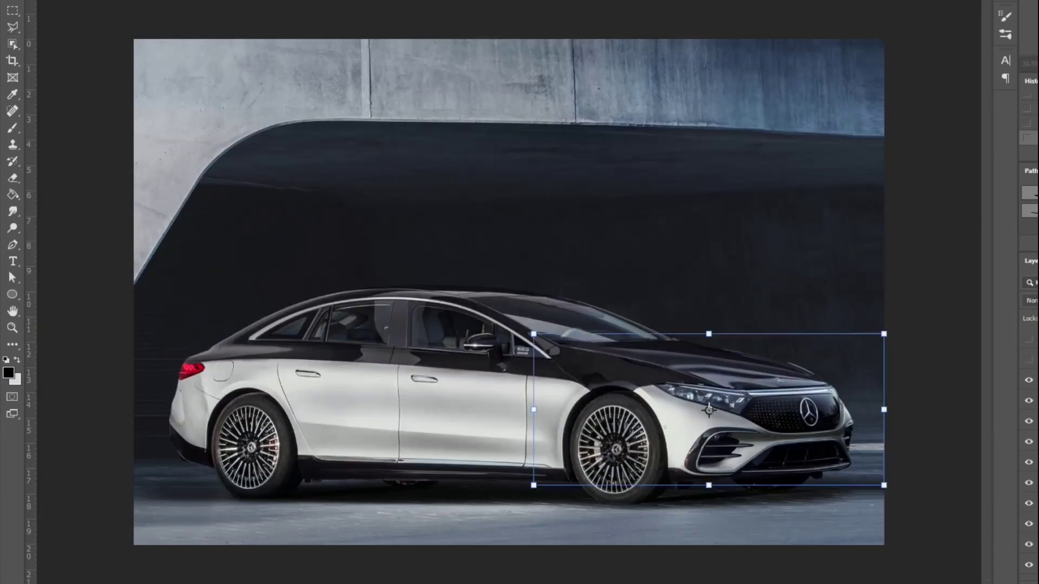
left_click_drag(878, 368, 772, 347)
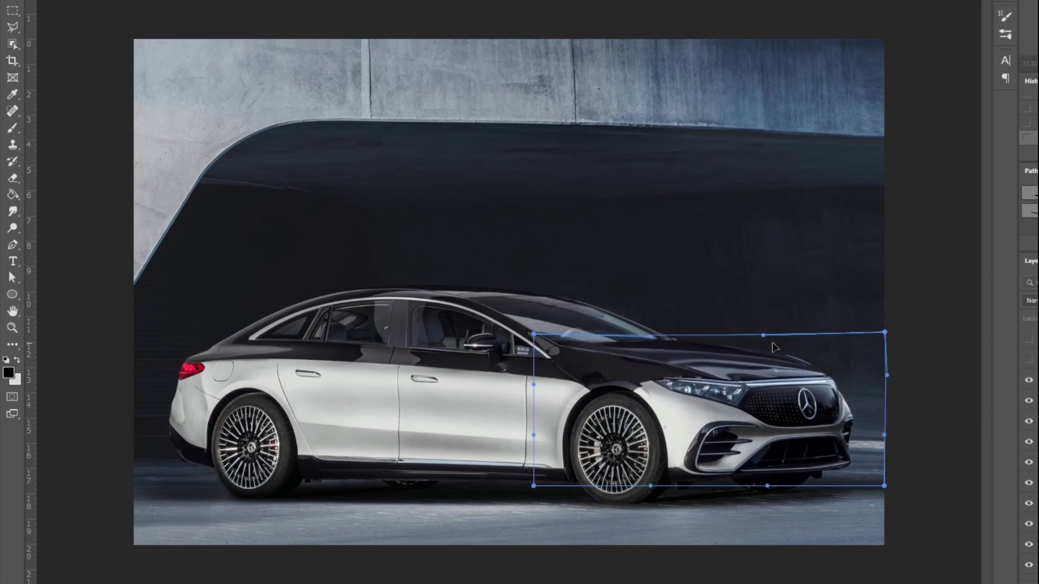
key("Return")
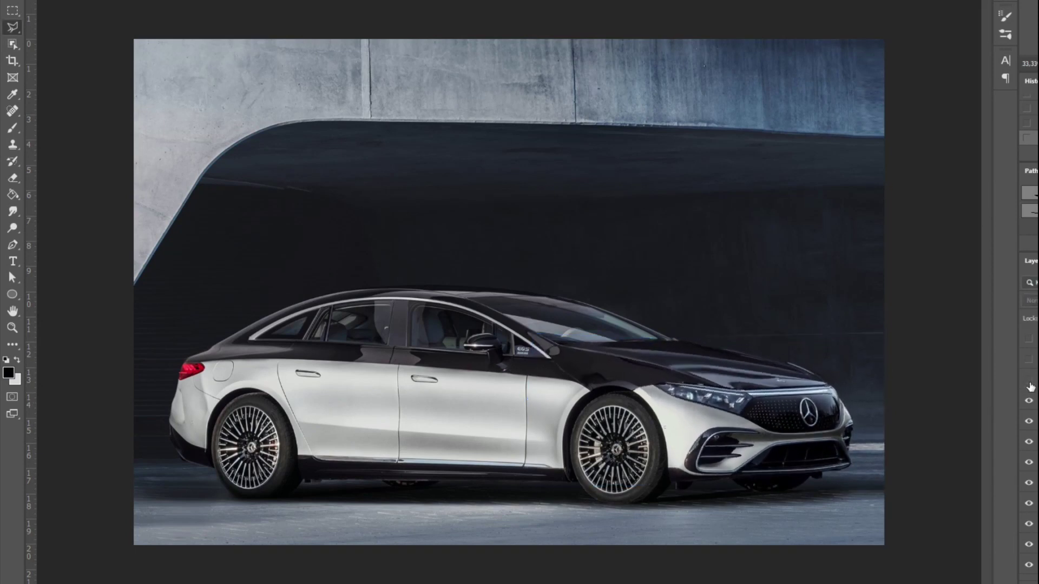
Check the front section in a mirrored view, reconfirm its transform, and pan to the doors with the eraser
key("l")
key("ctrl+plus")
key("ctrl+t")
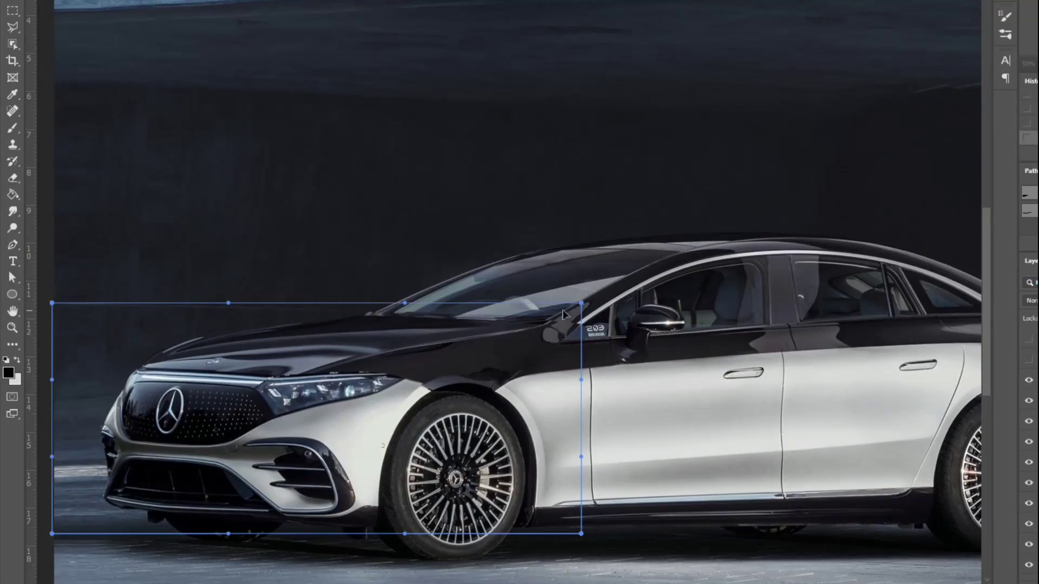
key("Return")
key("e")
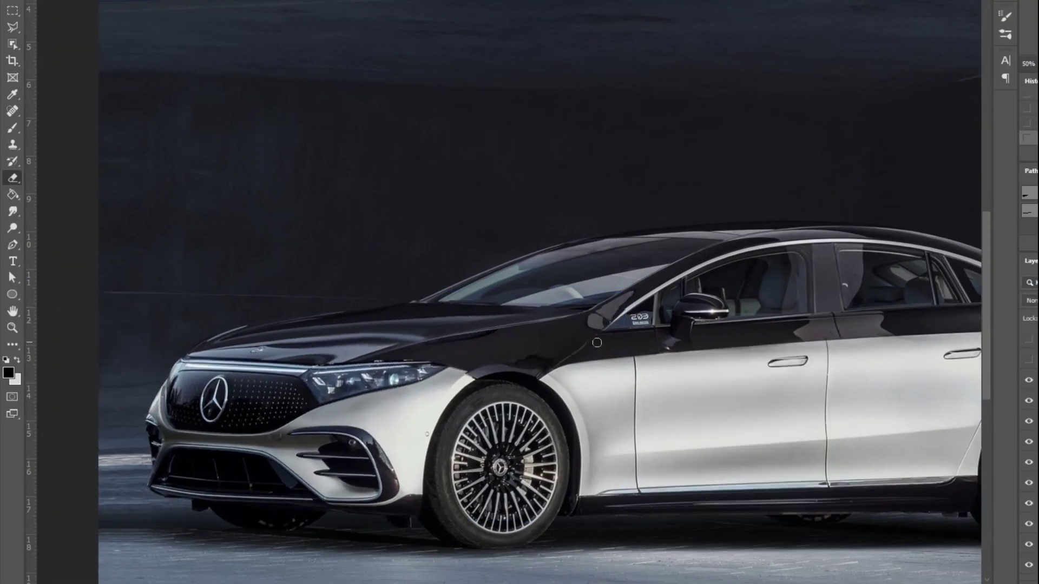
left_click_drag(640, 307, 527, 237)
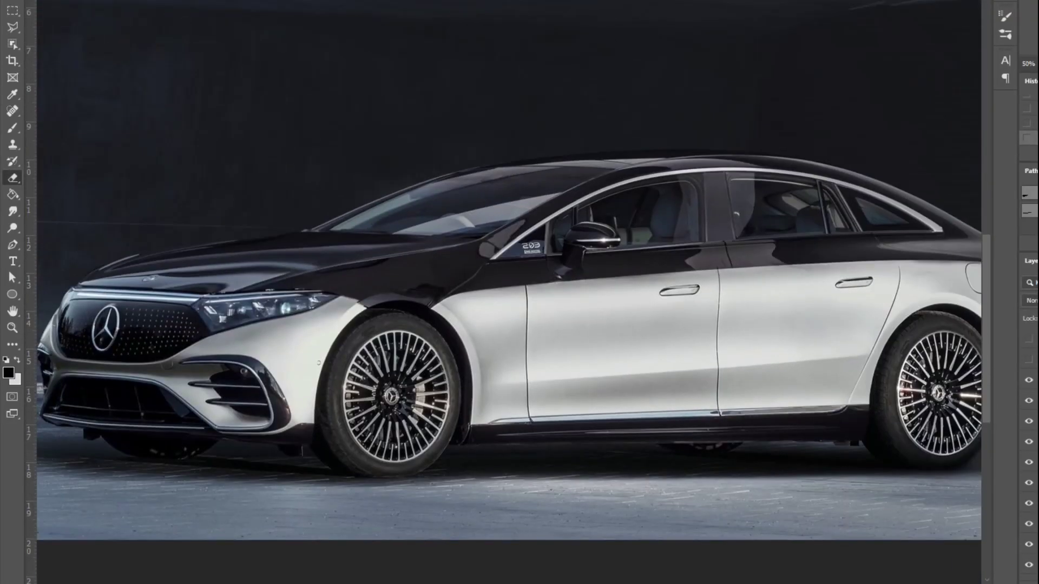
left_click_drag(881, 295, 841, 275)
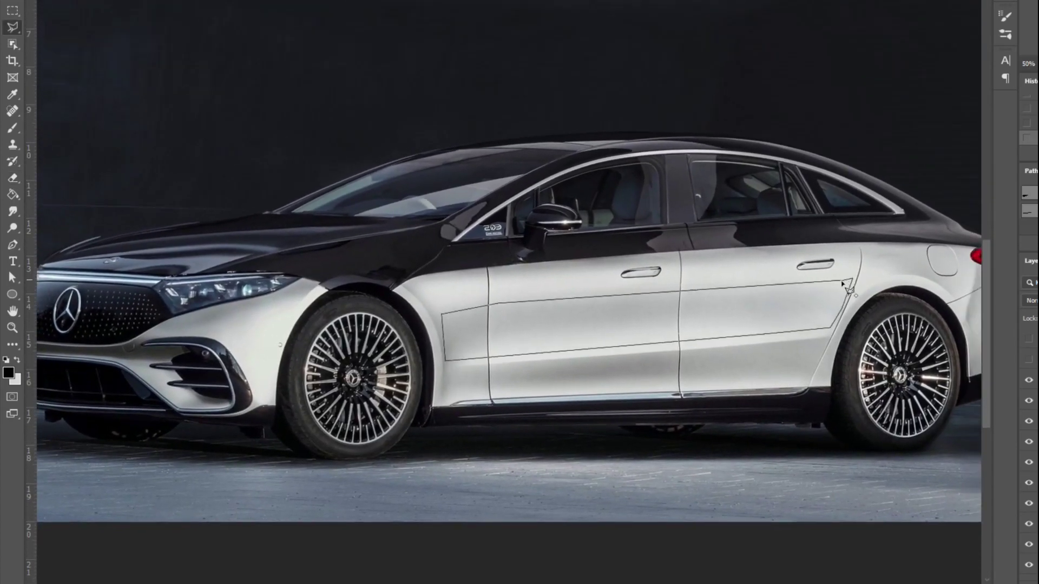
Lasso the door area and try a downward stretch, then cancel it and resize the eraser
left_click(848, 286)
key("ctrl+t")
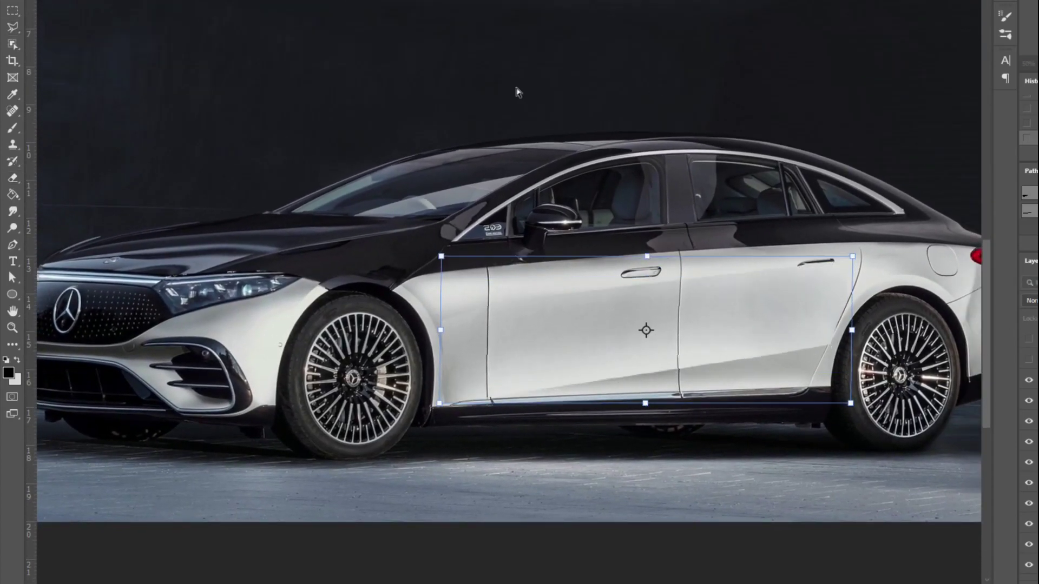
left_click_drag(847, 400, 795, 519)
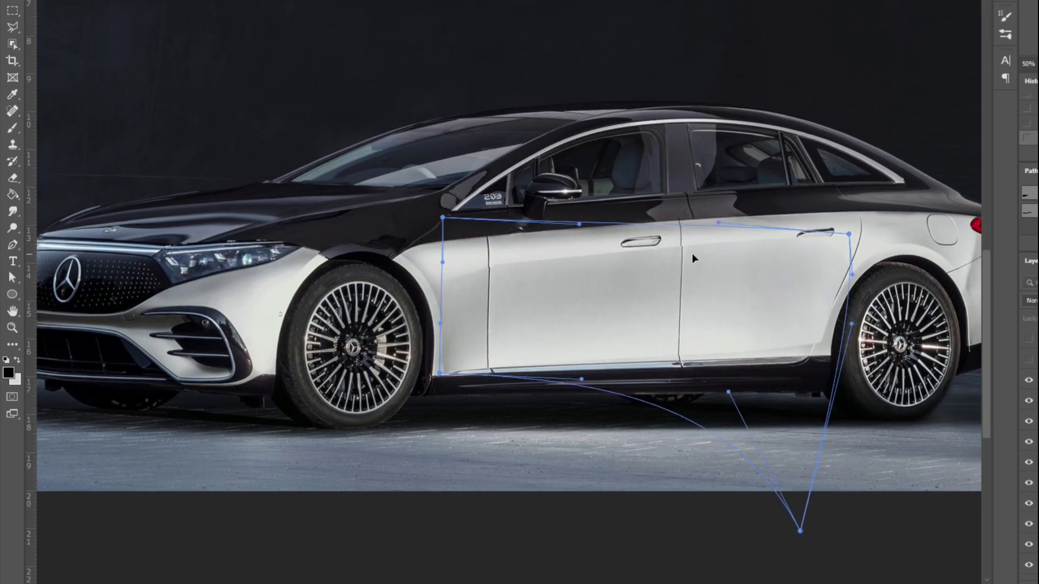
key("Escape")
key("e")
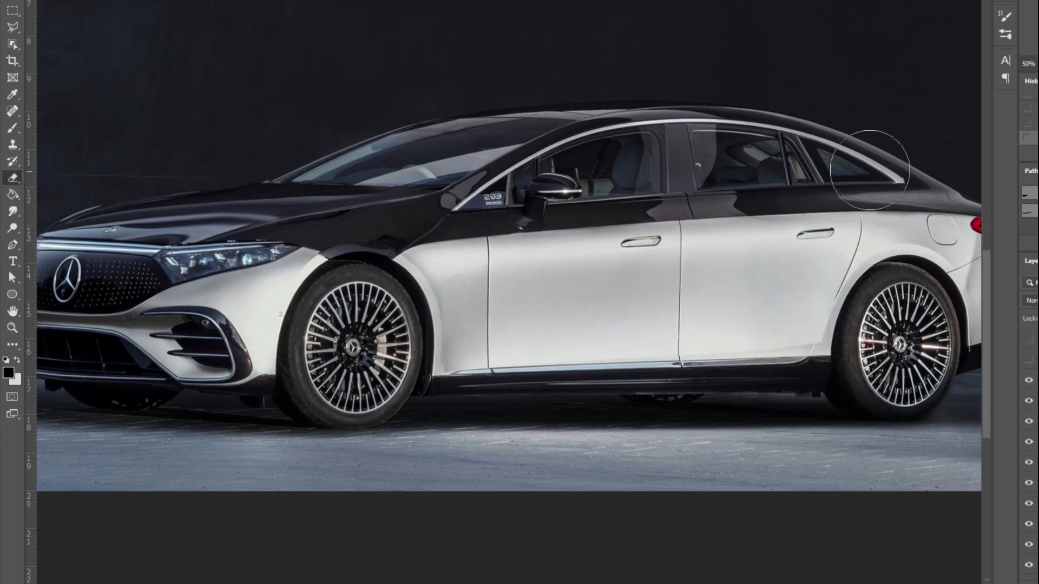
right_click(692, 346)
right_click(840, 322)
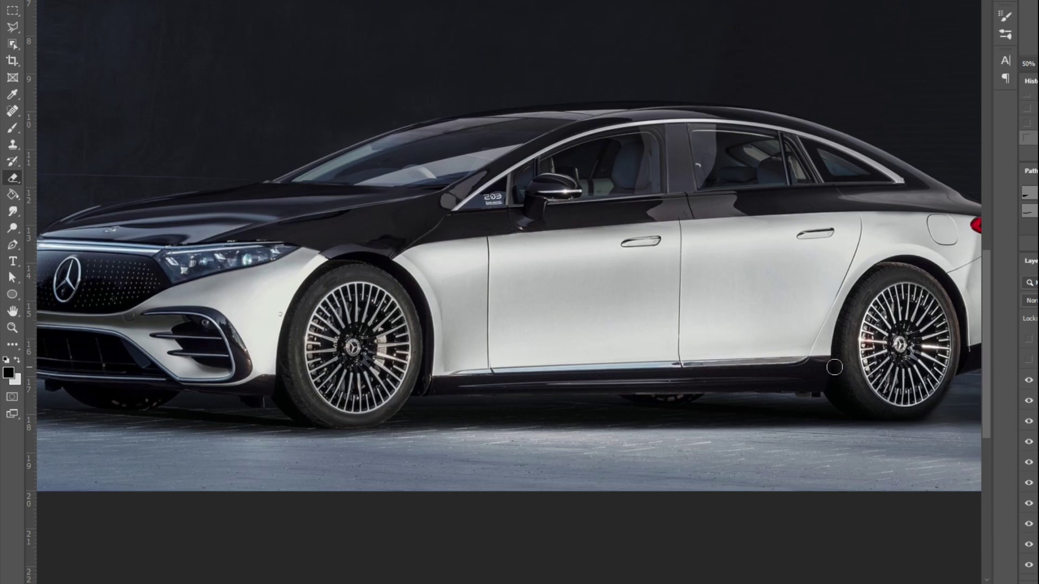
right_click(515, 350)
Stretch the selected rear section further back and commit it, checking proportions in a mirrored view
key("ctrl+minus")
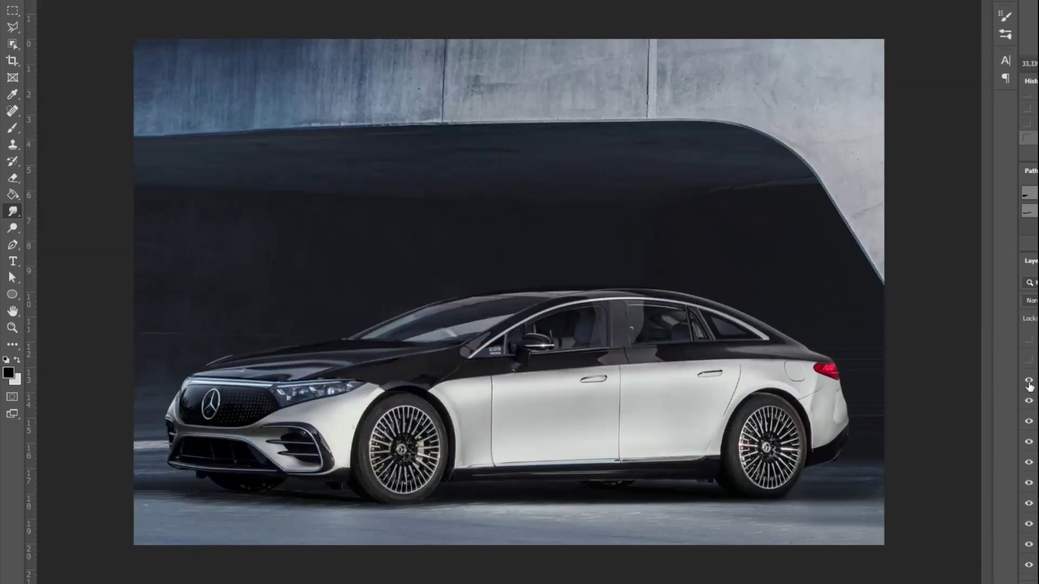
key("ctrl+shift+h")
key("ctrl+plus")
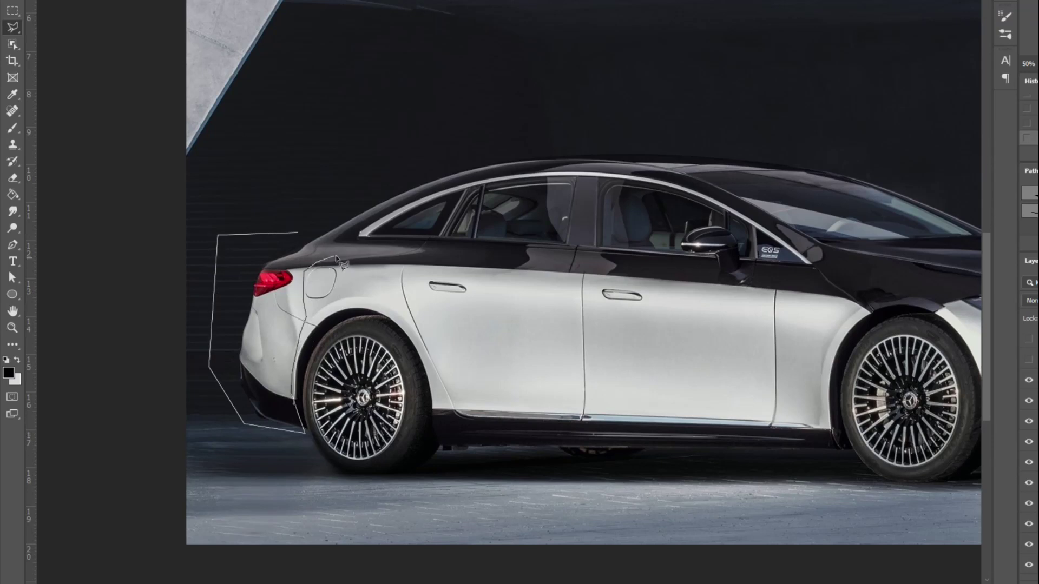
key("ctrl+t")
left_click_drag(217, 261, 205, 261)
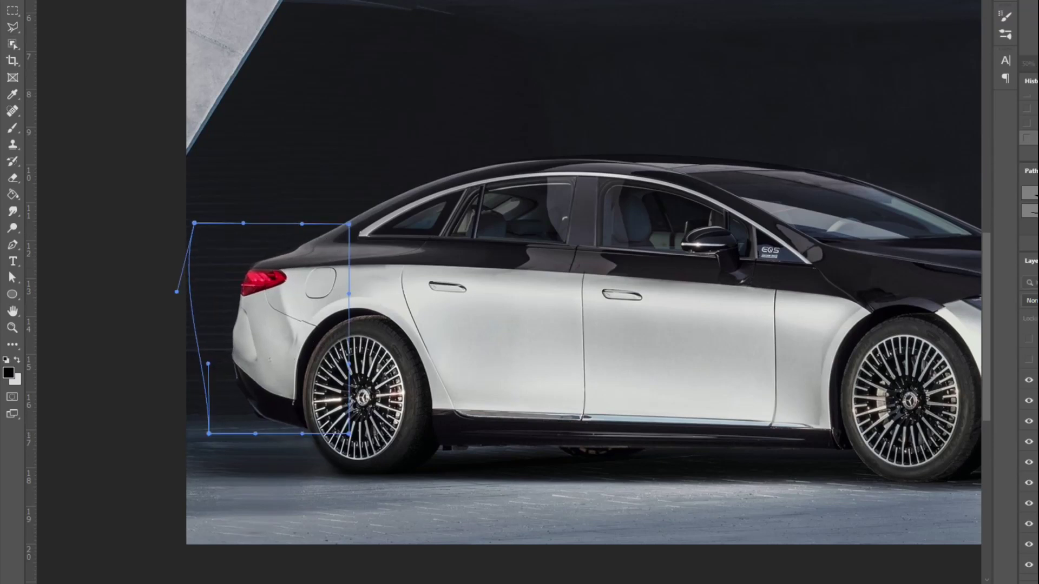
key("Return")
key("r")
key("ctrl+minus")
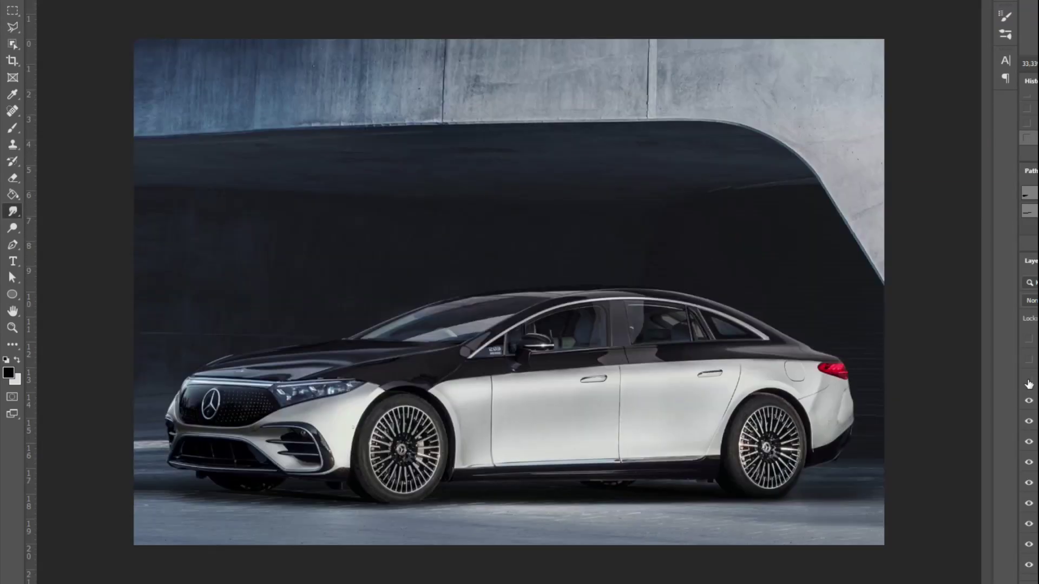
key("ctrl+minus")
key("ctrl+plus")
key("ctrl+plus")
scroll(852, 240, "right", 8)
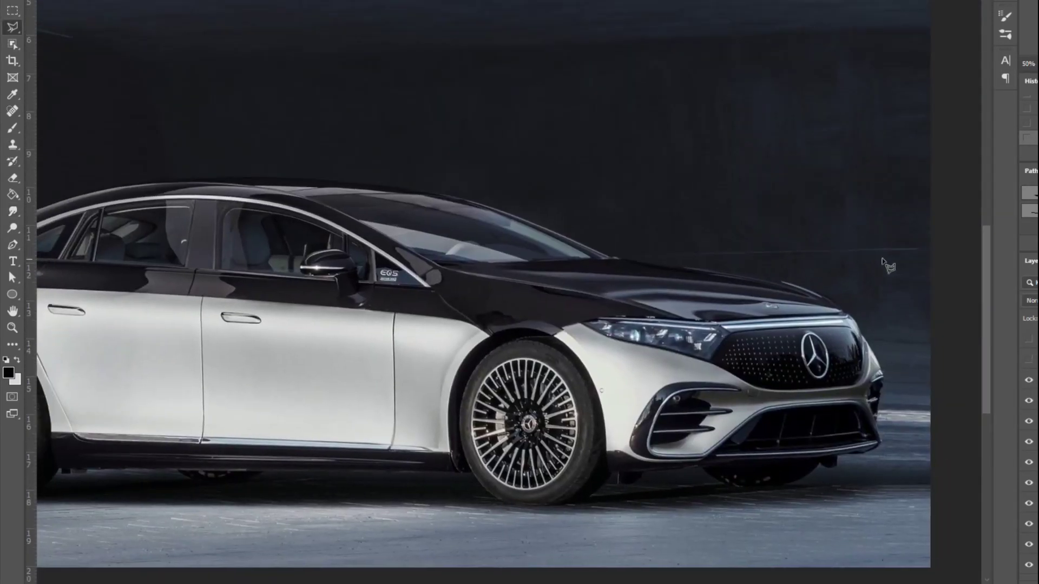
Lasso the front bumper and grille and stretch them slightly forward, then recheck proportions
left_click(888, 298)
key("ctrl+t")
left_click_drag(928, 406, 944, 433)
key("Return")
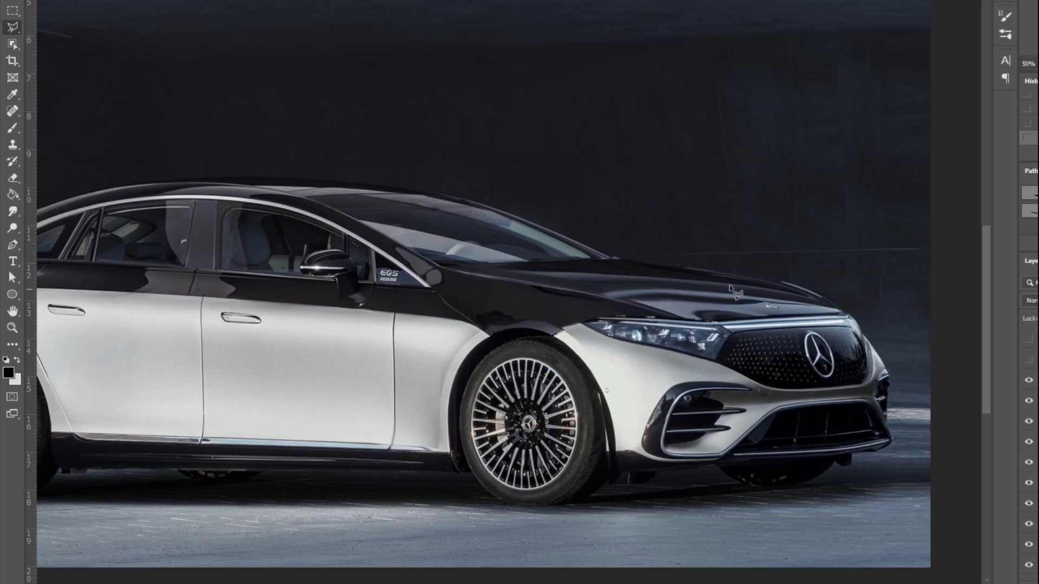
key("e")
key("ctrl+minus")
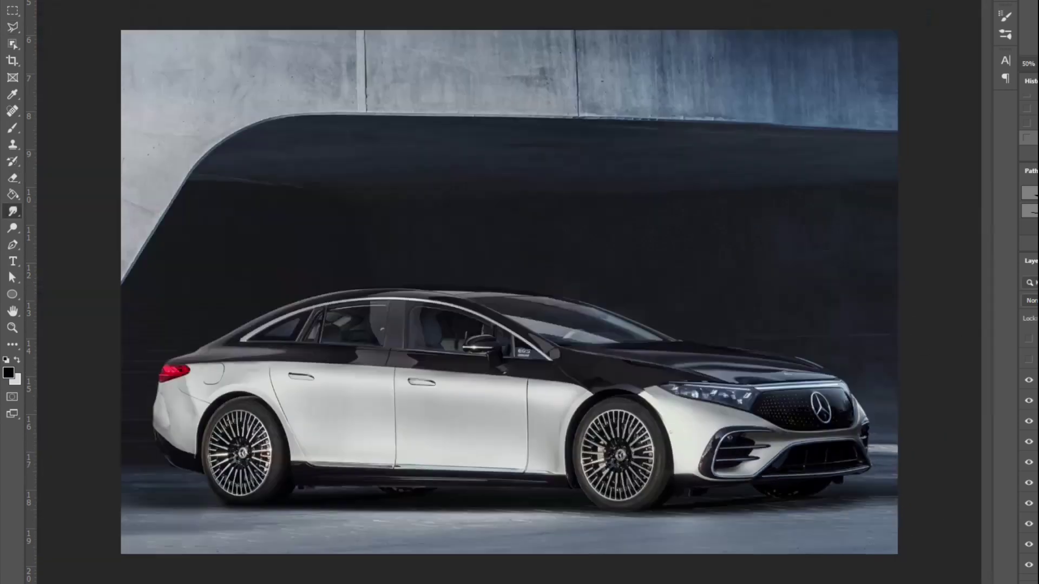
key("ctrl+shift+h")
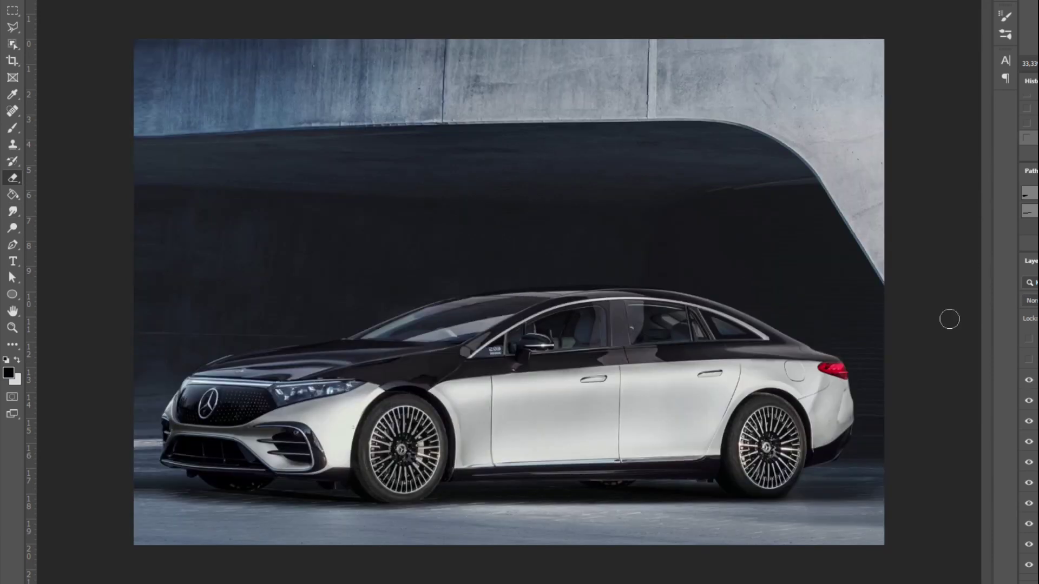
key("ctrl+plus")
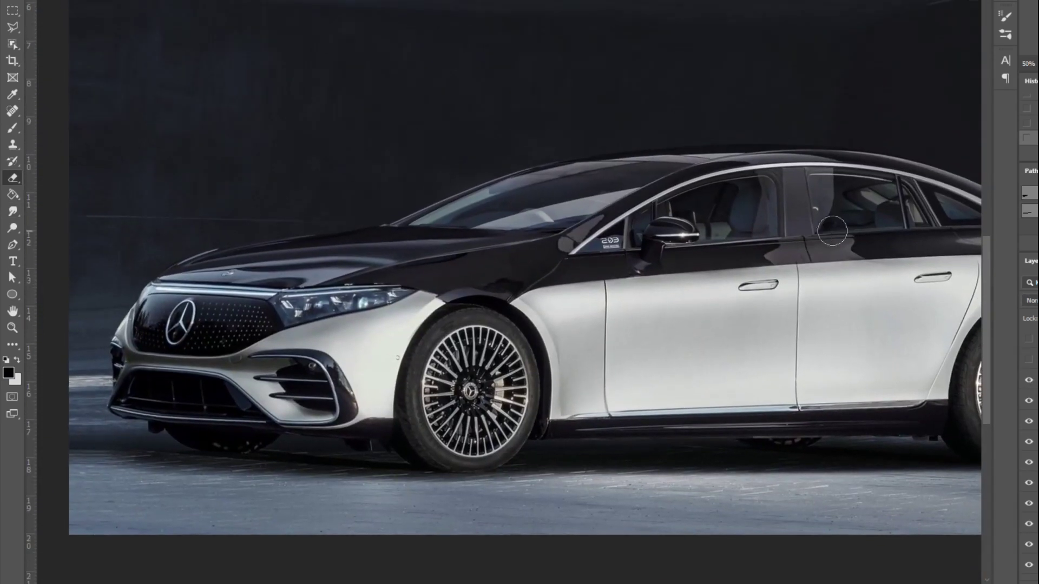
Draw an ellipse path around the front wheel rim and enlarge it evenly from its centre
mouse_move(982, 252)
left_mouse_down()
mouse_move(771, 265)
mouse_move(990, 201)
left_mouse_up()
key("ctrl+plus")
key("ctrl+plus")
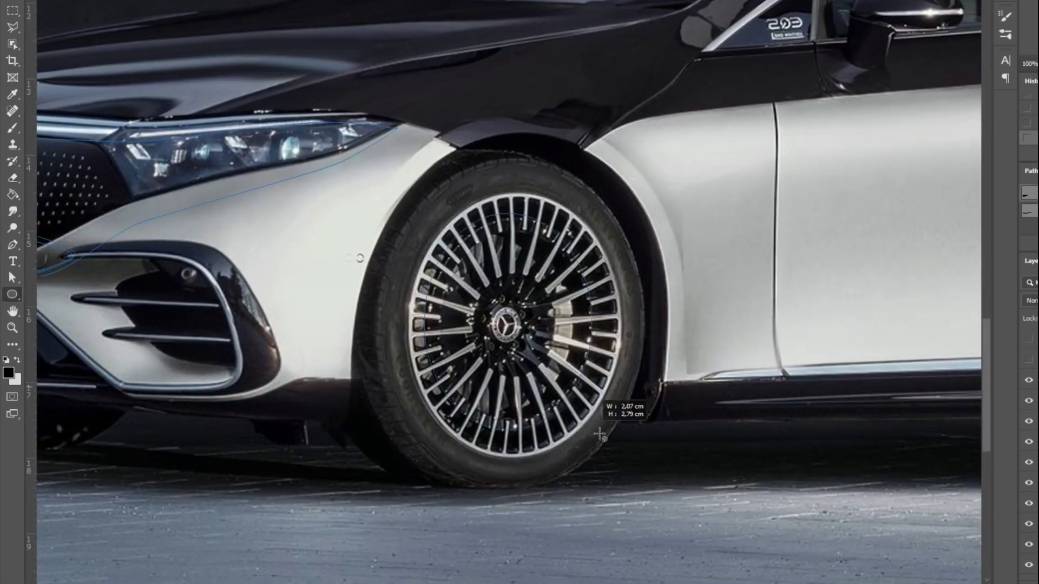
left_click_drag(599, 433, 618, 456)
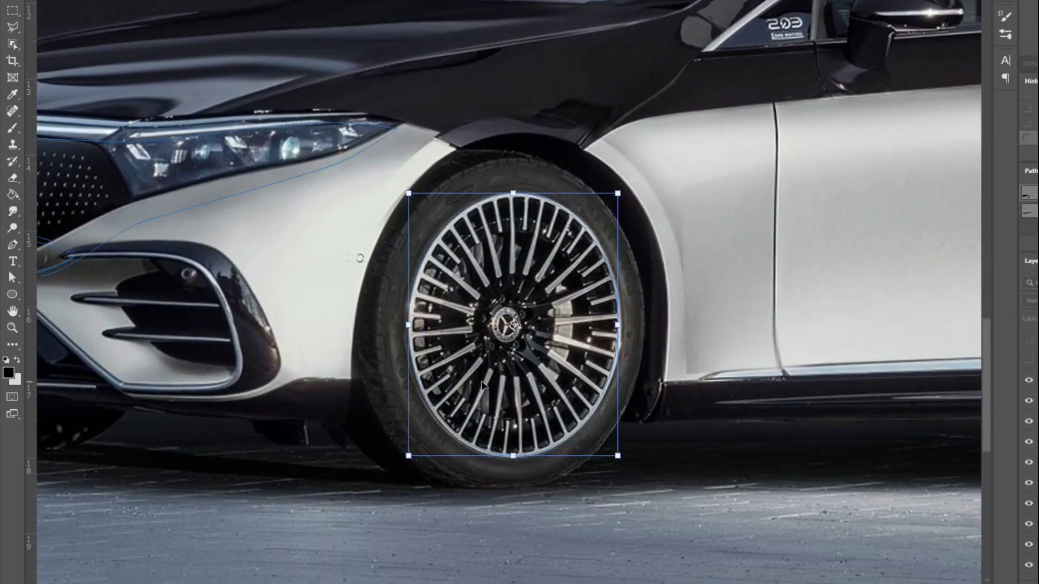
key("ctrl+minus")
left_click_drag(583, 227, 587, 220)
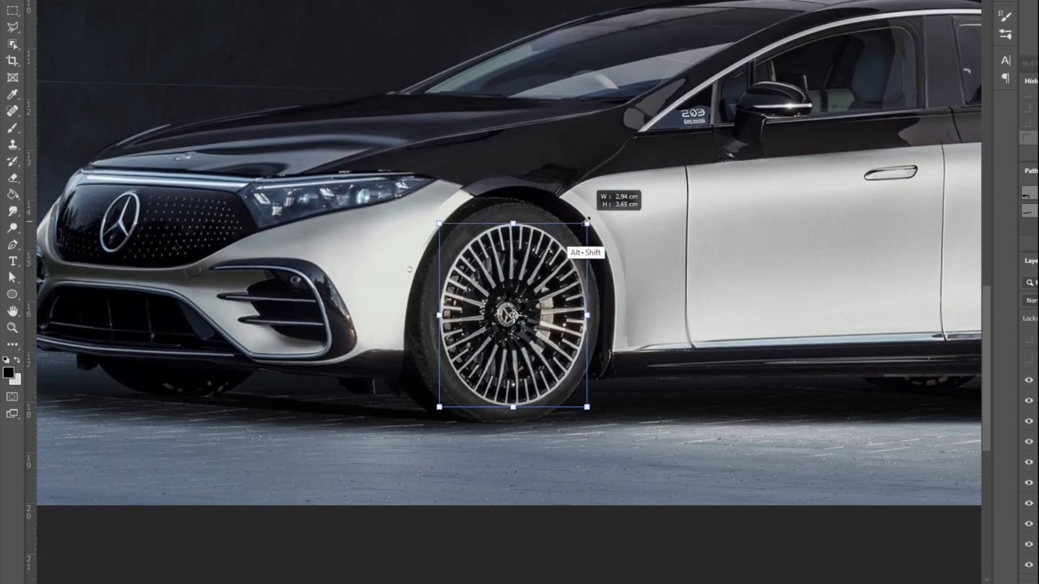
key("ctrl+minus")
key("ctrl+minus")
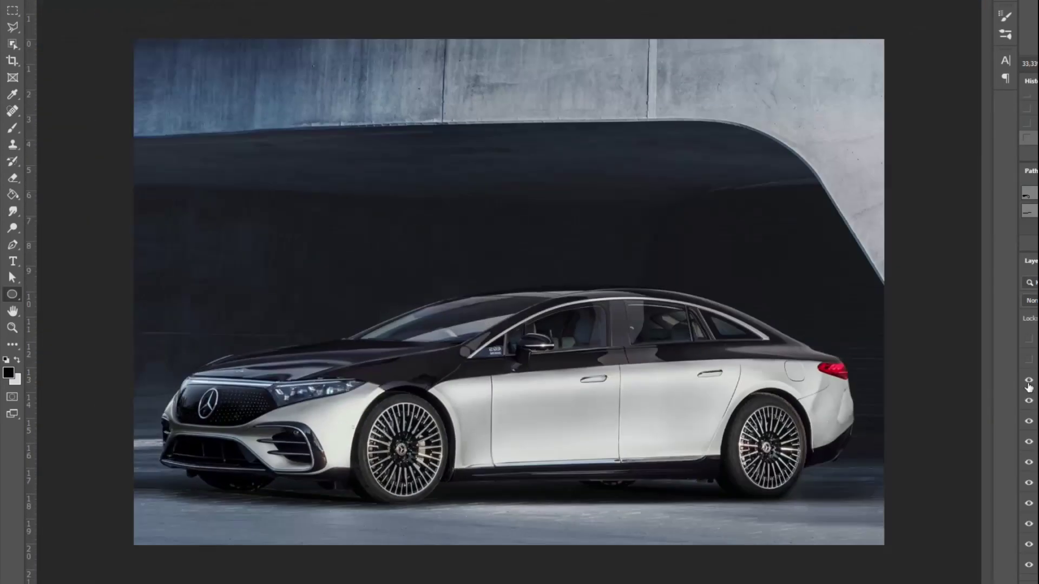
Select the black door panel and smudge the black paint behind the rear window
key("ctrl+z")
scroll(771, 282, "up", 5)
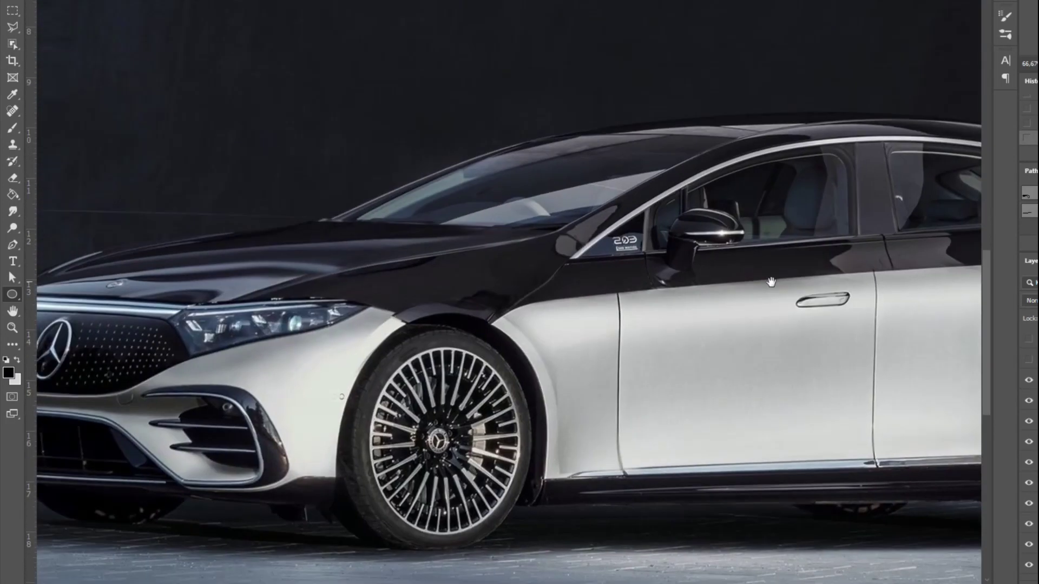
left_click_drag(771, 282, 630, 309)
scroll(769, 241, "up", 2)
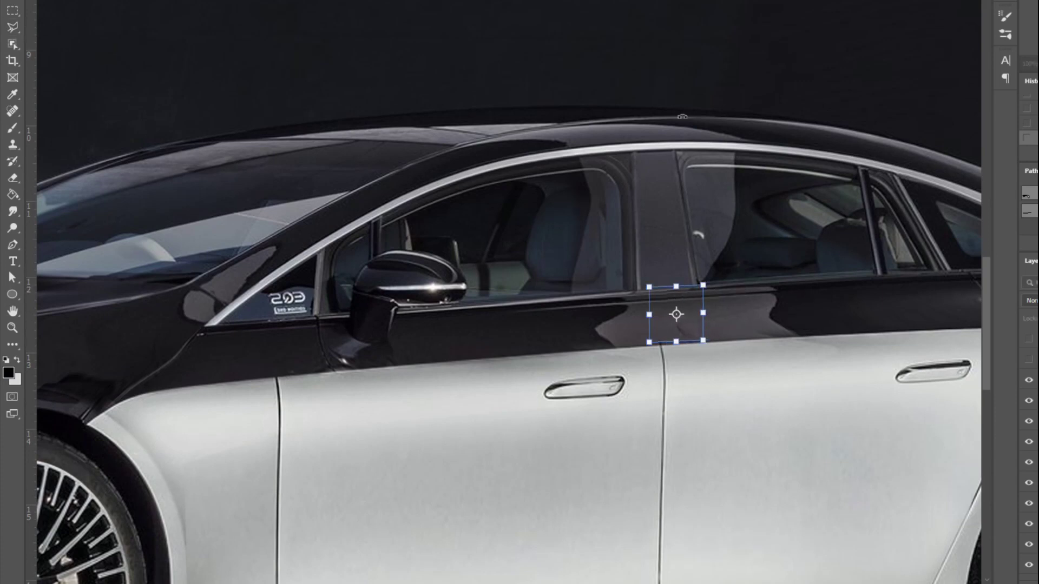
scroll(655, 292, "up", 1)
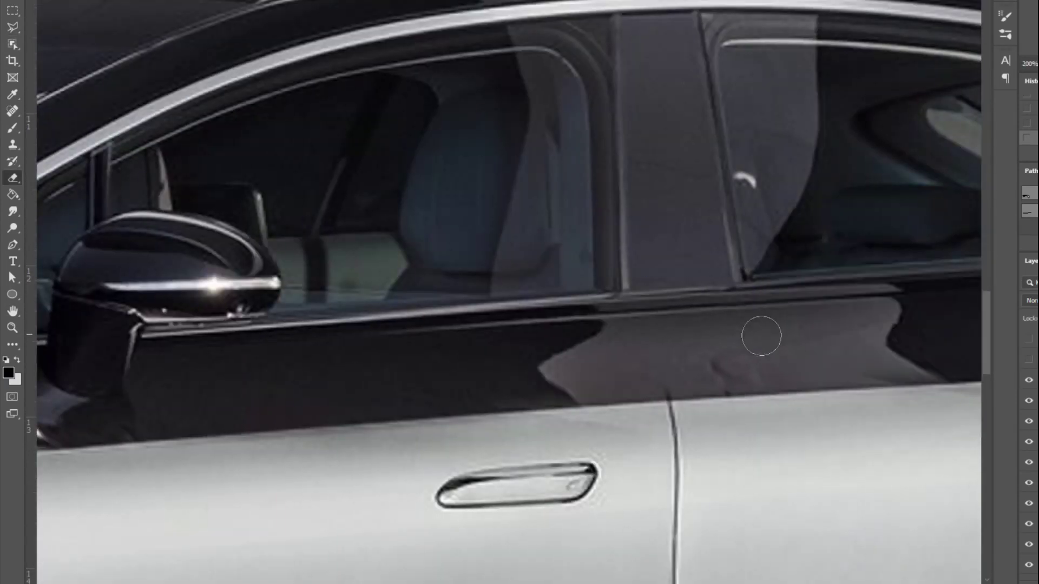
scroll(758, 336, "right", 10)
scroll(719, 309, "left", 1)
scroll(731, 234, "left", 1)
scroll(648, 269, "right", 3)
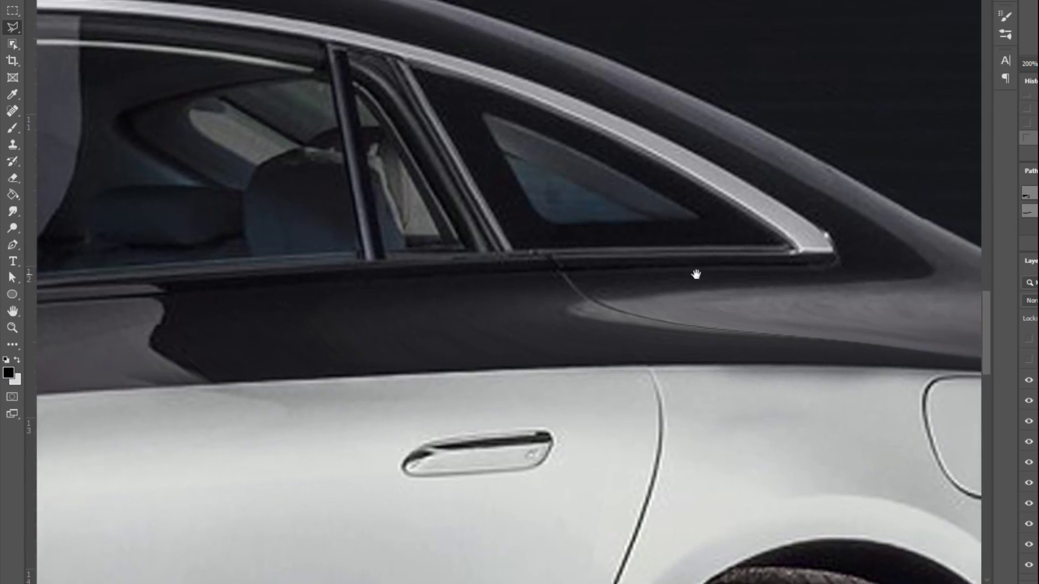
scroll(696, 272, "left", 1)
double_click(533, 346)
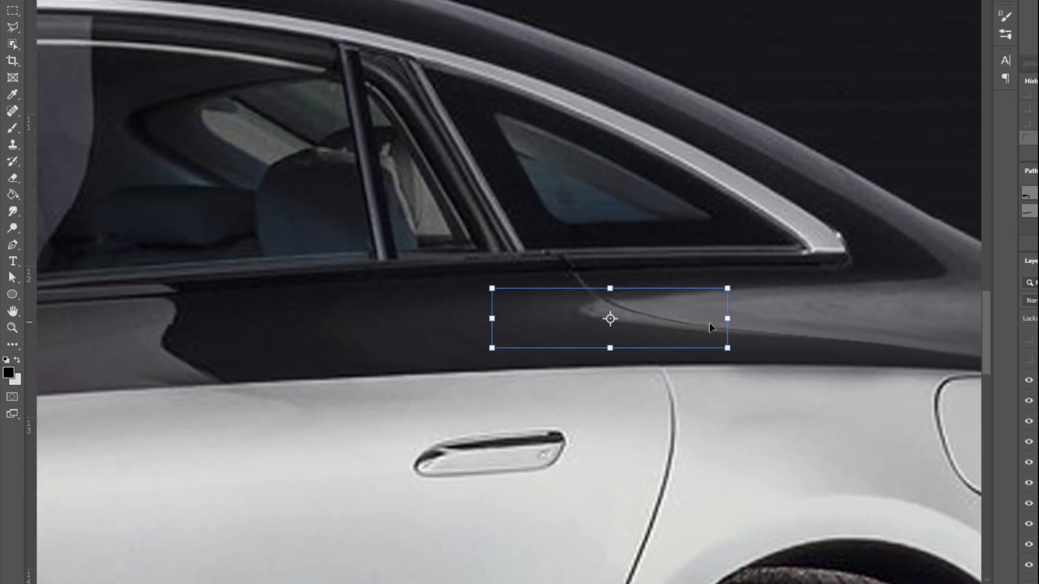
key("r")
right_click(785, 292)
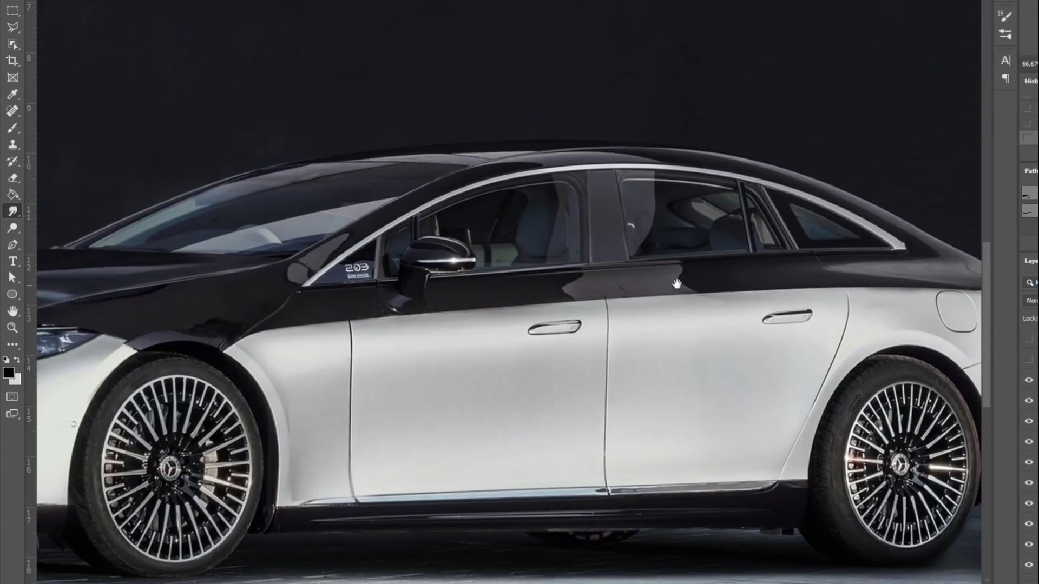
left_click_drag(836, 328, 490, 232)
Transform and commit the lasso selection, then resize the Smudge brush for blending
key("l")
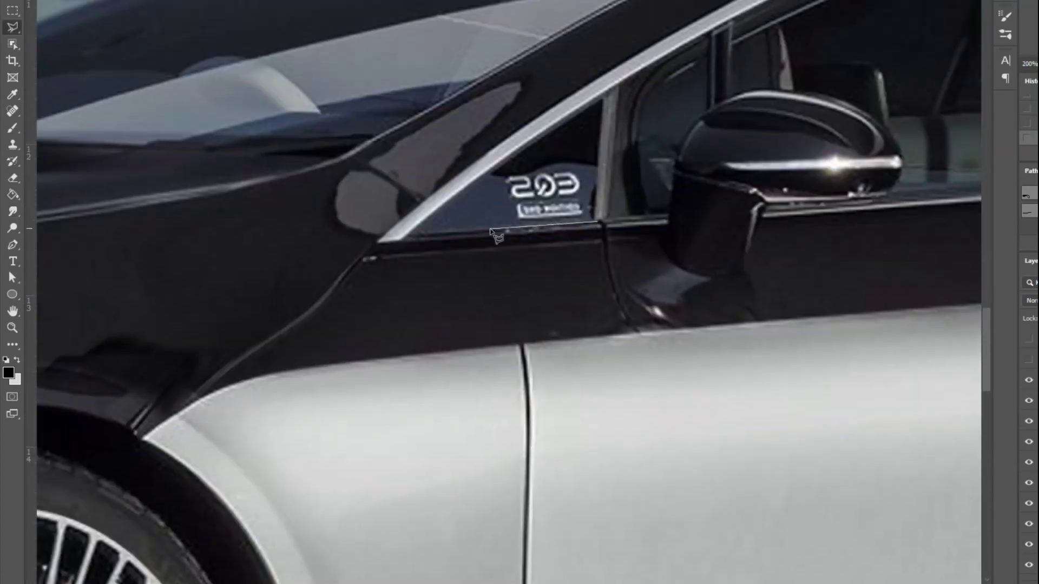
key("ctrl+t")
key("Return")
key("r")
right_click(636, 263)
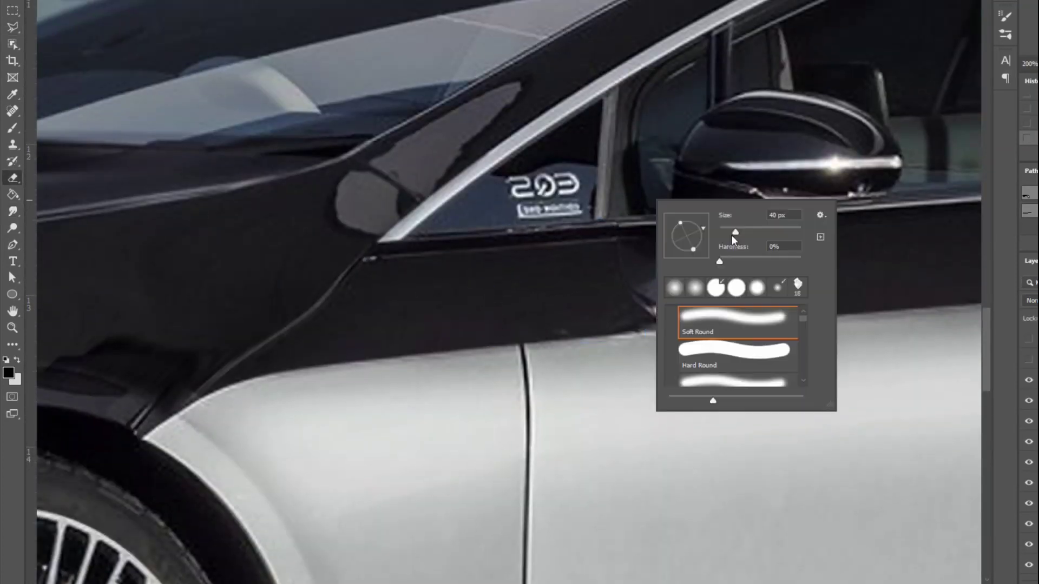
key("Escape")
key("ctrl+minus")
right_click(613, 308)
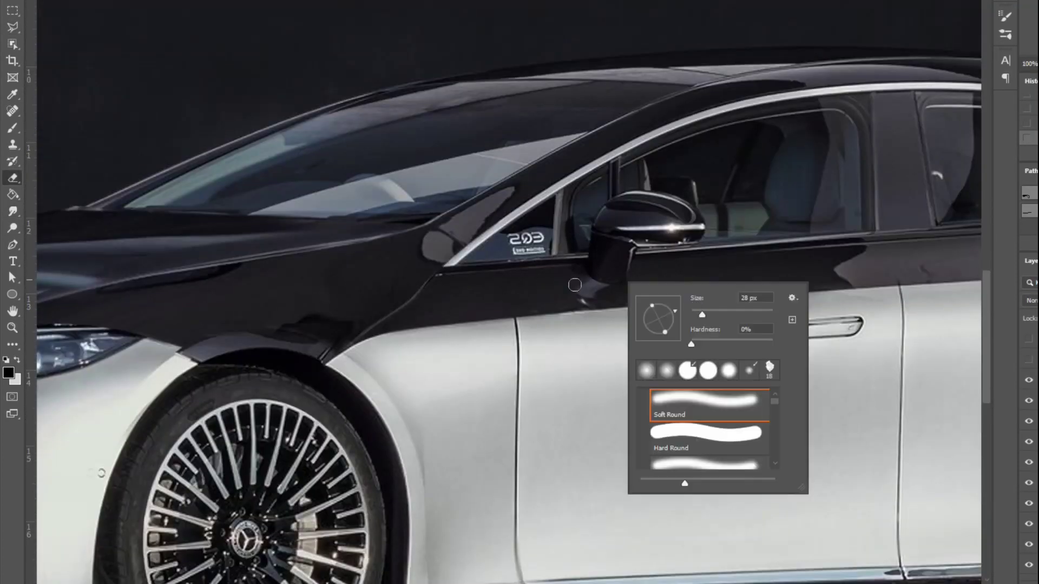
key("Escape")
key("ctrl+minus")
Fit the whole edited car in view to look it over
key("e")
left_click_drag(828, 277, 644, 257)
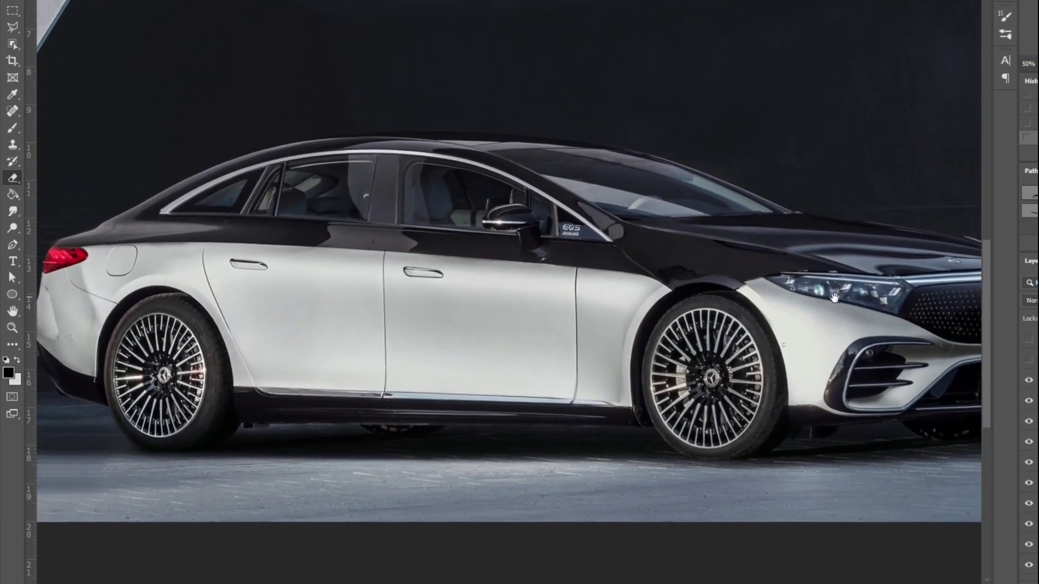
key("h")
left_click_drag(595, 303, 806, 332)
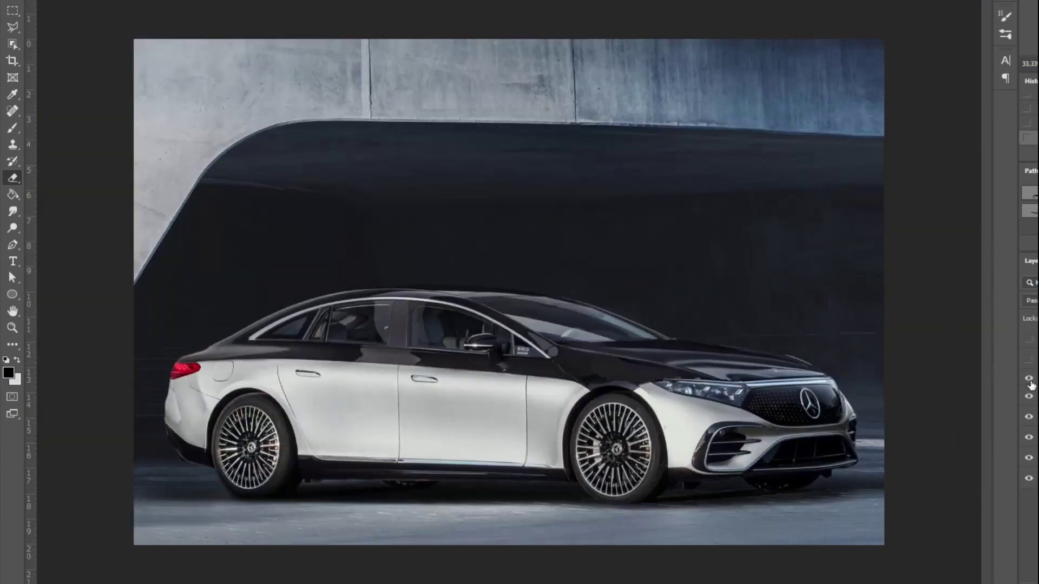
key("ctrl+minus")
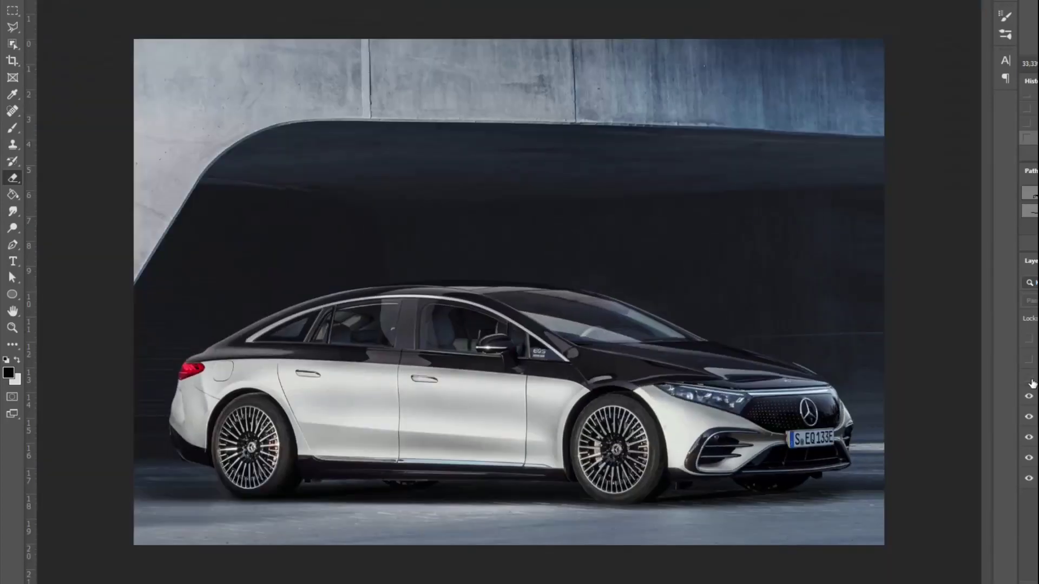
Toggle the edit layer and the red sketch layer to compare versions
left_click(1032, 380)
left_click(1033, 380)
left_click(1033, 380)
left_click(1033, 380)
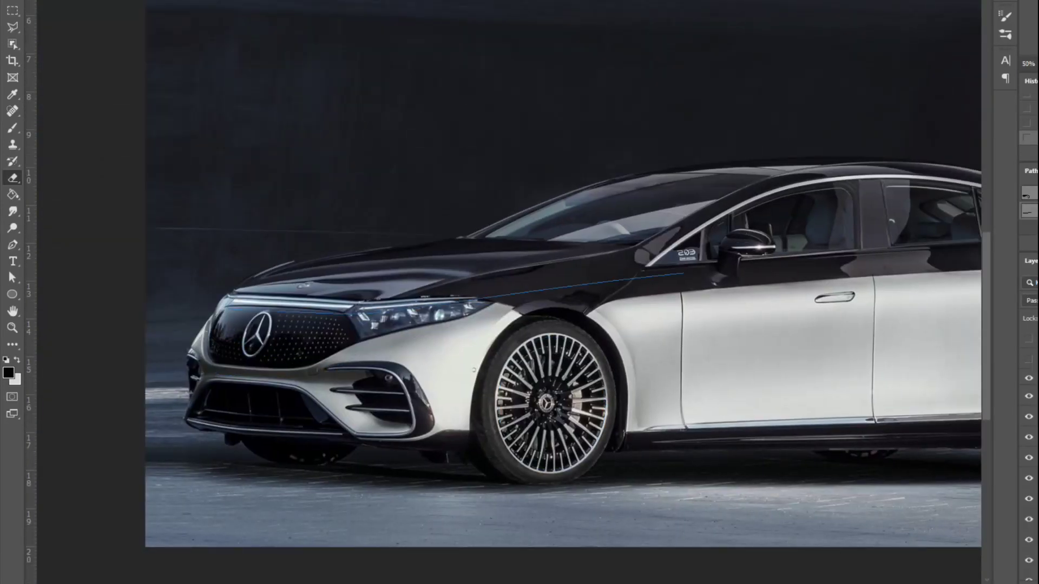
left_click(1029, 340)
left_click(1030, 341)
Show the darkening overlay and adjust the beltline path points along the hood, fender and wheel arch
left_click(1030, 359)
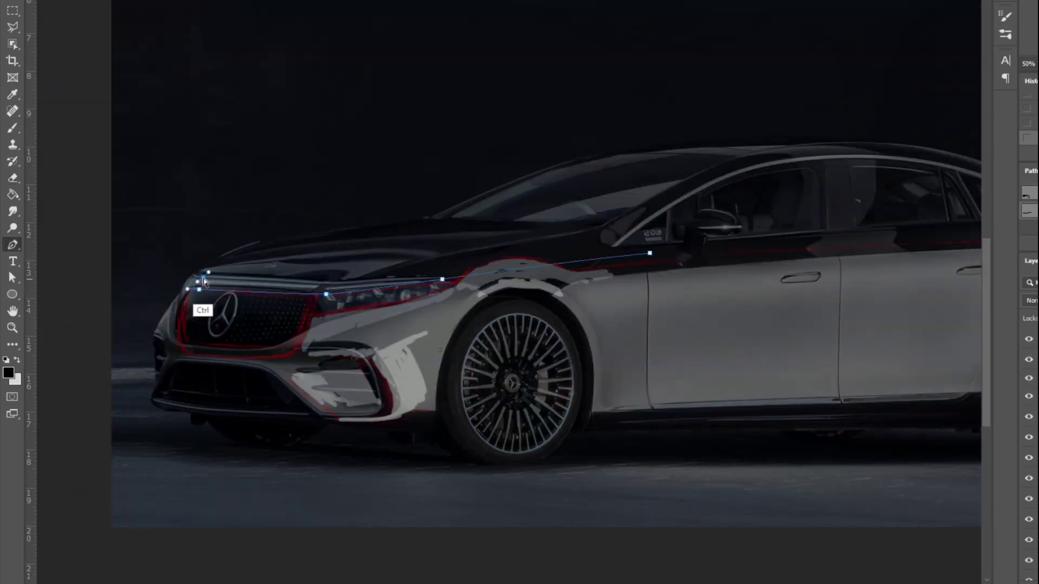
left_click_drag(346, 291, 348, 279)
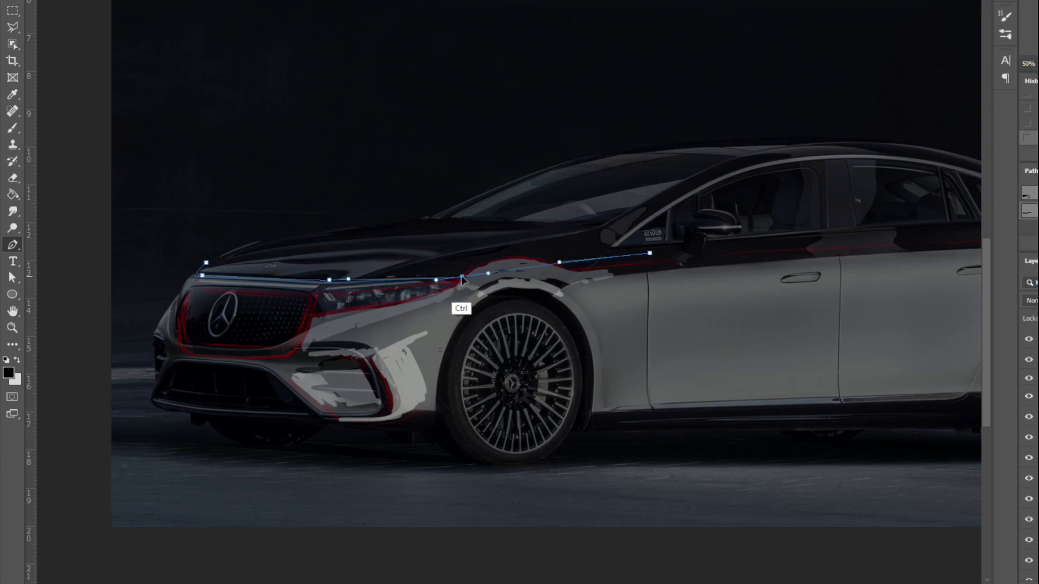
key("ctrl+plus")
left_click_drag(480, 275, 491, 260)
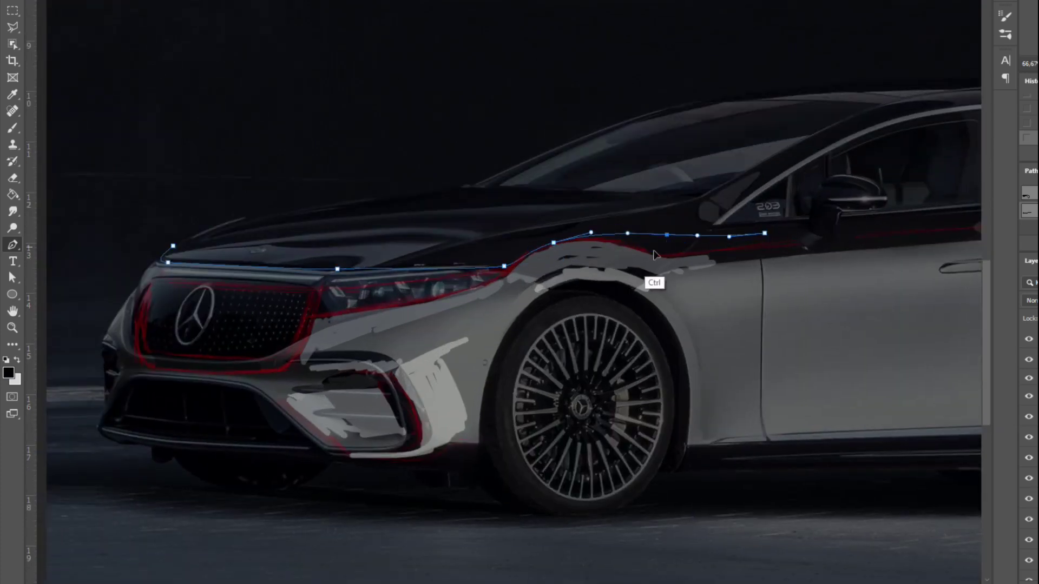
mouse_move(764, 233)
left_mouse_down()
mouse_move(751, 261)
mouse_move(595, 260)
left_mouse_up()
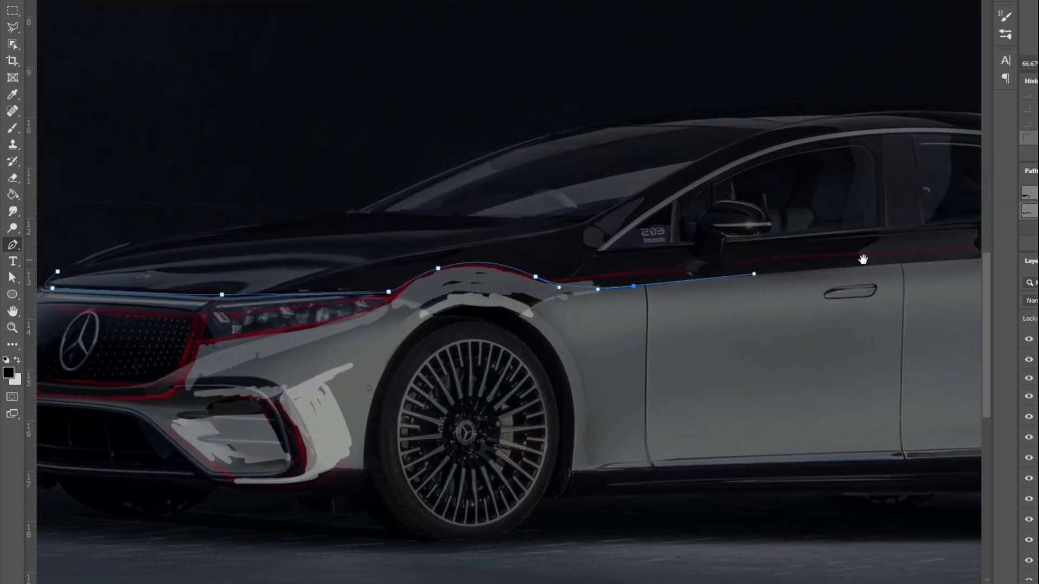
left_click_drag(1017, 255, 541, 256)
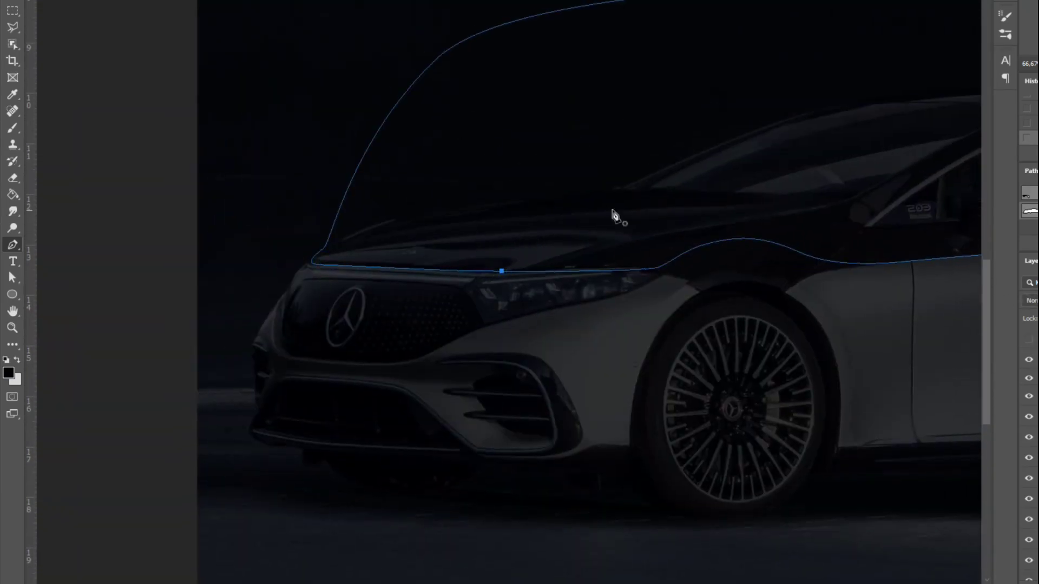
left_click(557, 278, "ctrl")
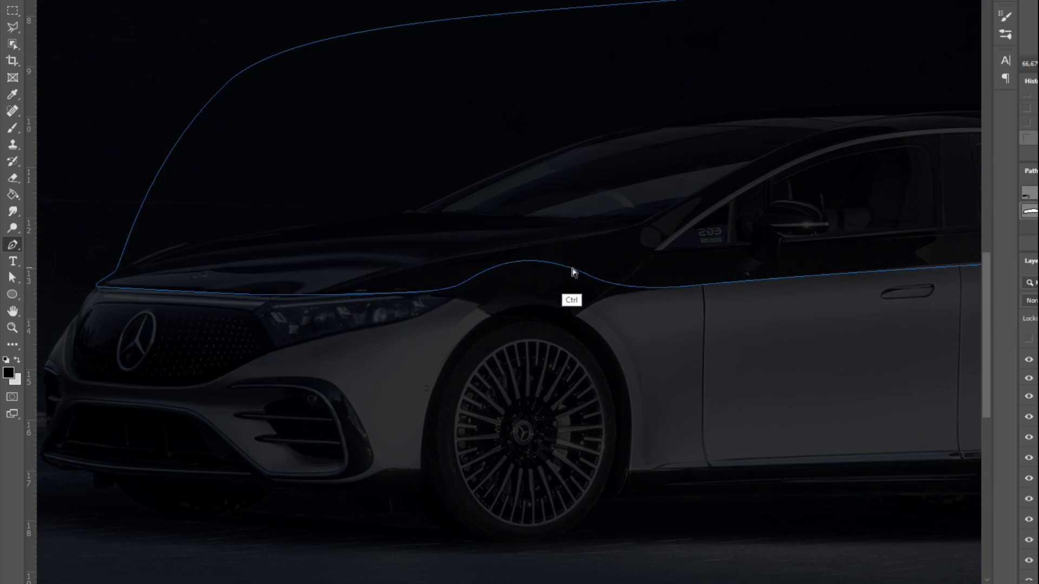
left_click(663, 295, "ctrl")
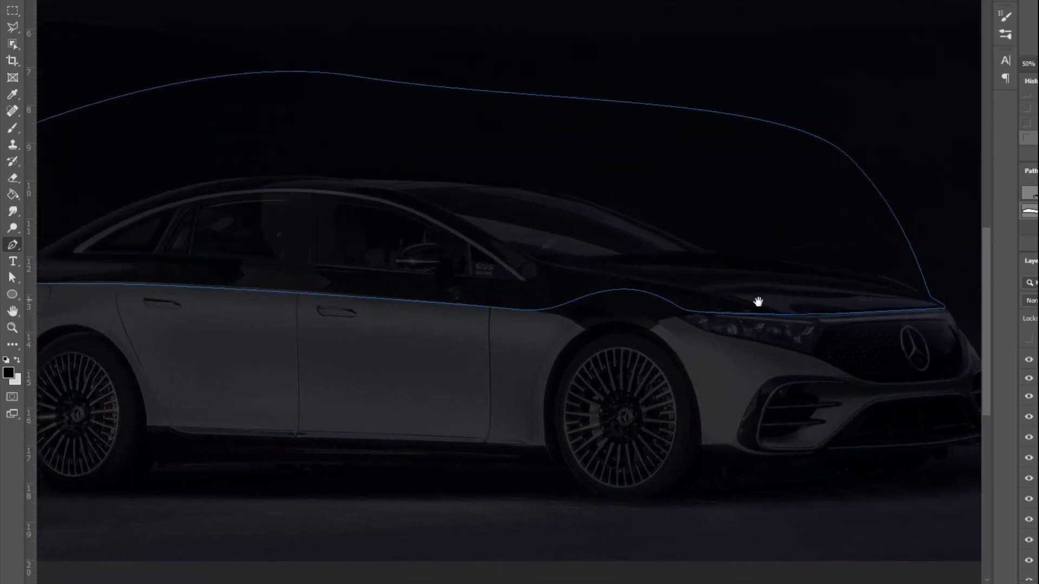
Draw an oval path around the front wheel and distort it to match the wheel's perspective
key("u")
left_click_drag(457, 283, 610, 461)
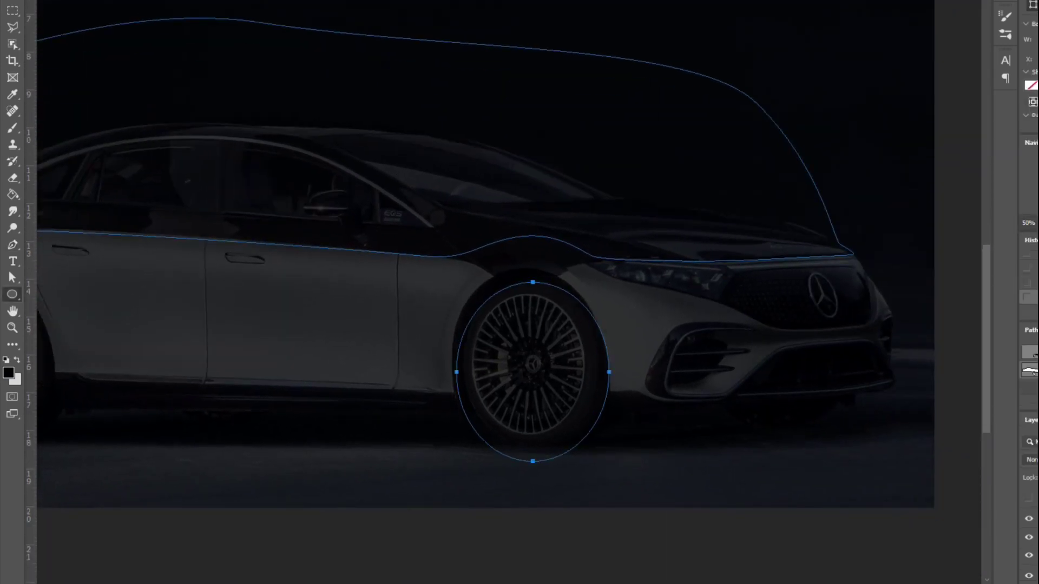
key("ctrl+t")
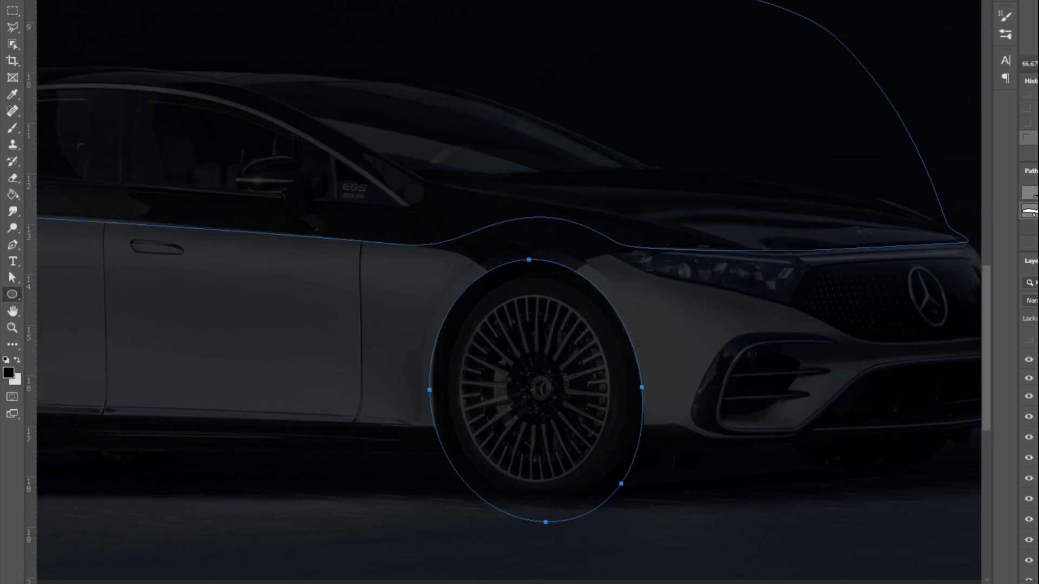
key("ctrl+plus")
left_click_drag(387, 348, 401, 356)
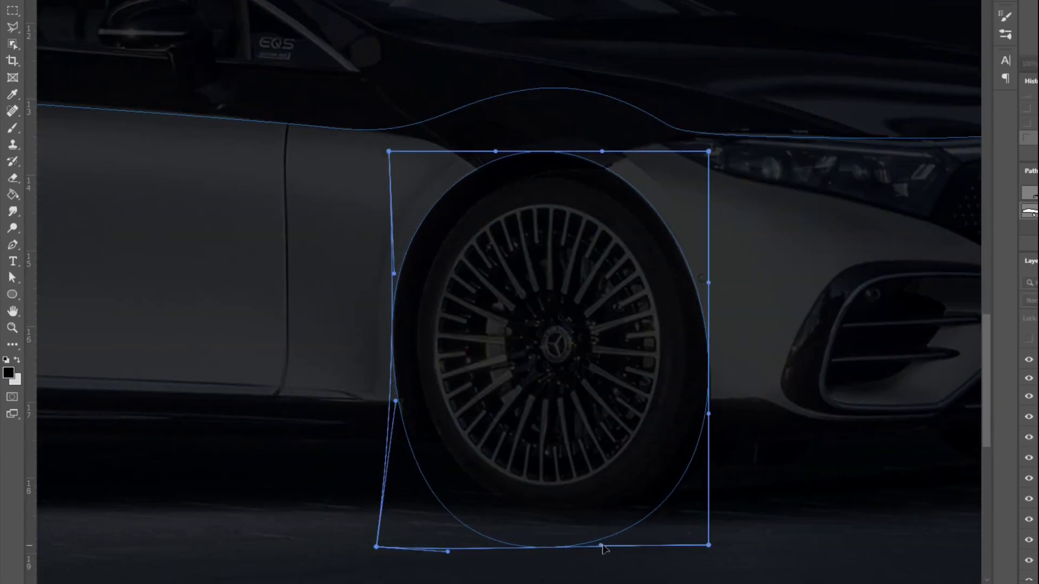
key("Return")
Scale a copy of the oval larger into a wheel-arch outline
key("ctrl+alt+t")
left_click_drag(695, 158, 714, 138)
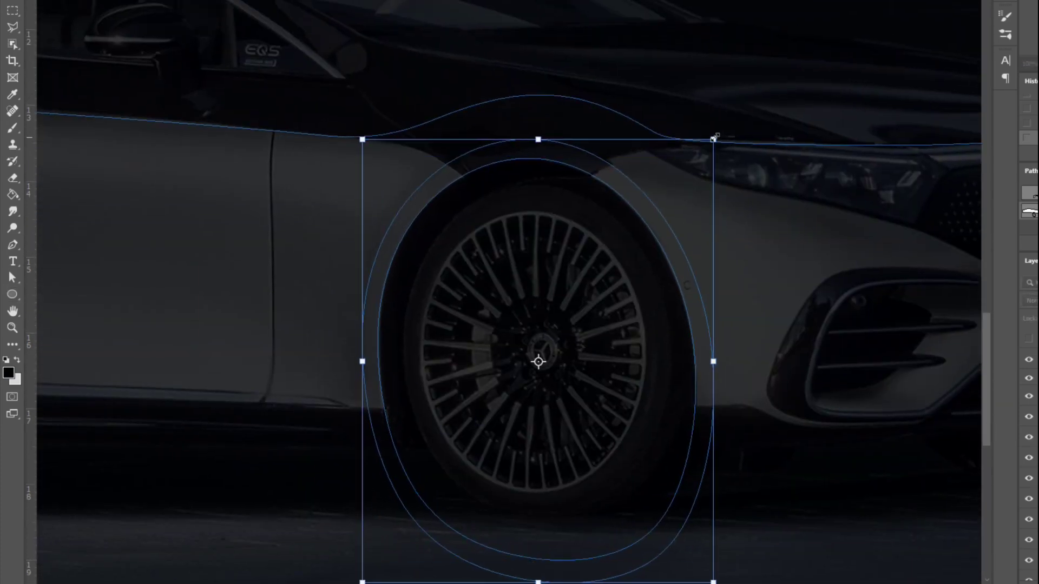
key("Return")
scroll(795, 276, "up", 3)
scroll(796, 276, "right", 5)
Briefly check the red sketch reference, then hide the dark overlay to see the car
key("p")
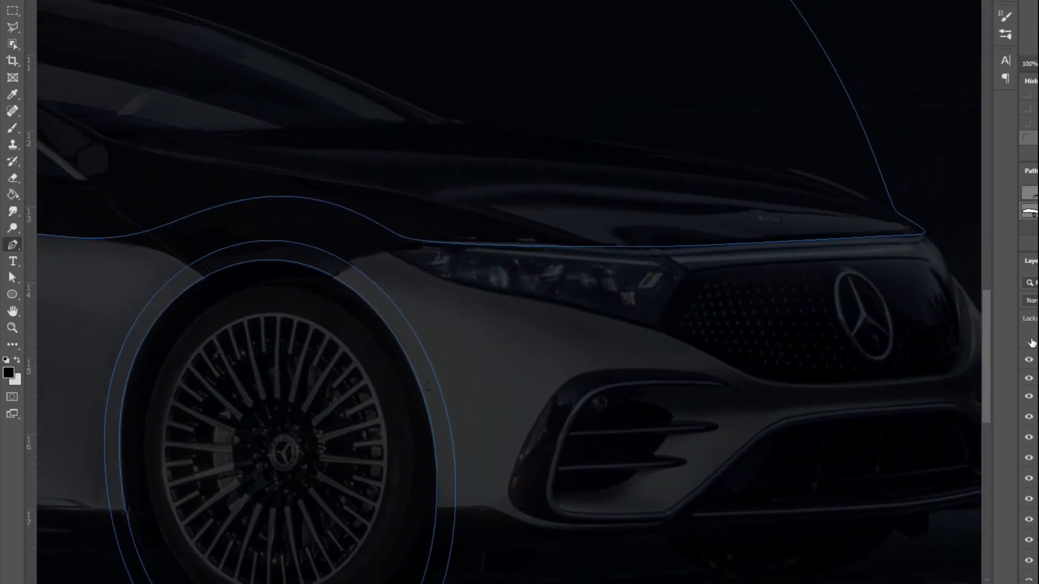
left_click(1029, 343)
scroll(649, 244, "up", 2)
scroll(657, 225, "left", 2)
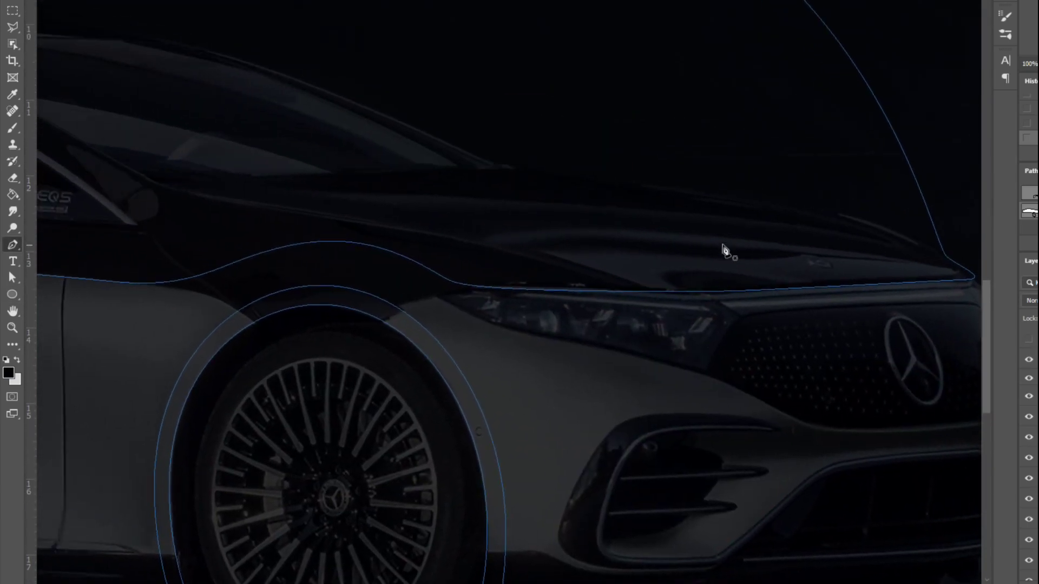
scroll(725, 251, "down", 2)
scroll(757, 295, "left", 3)
scroll(669, 278, "left", 3)
scroll(717, 285, "right", 5)
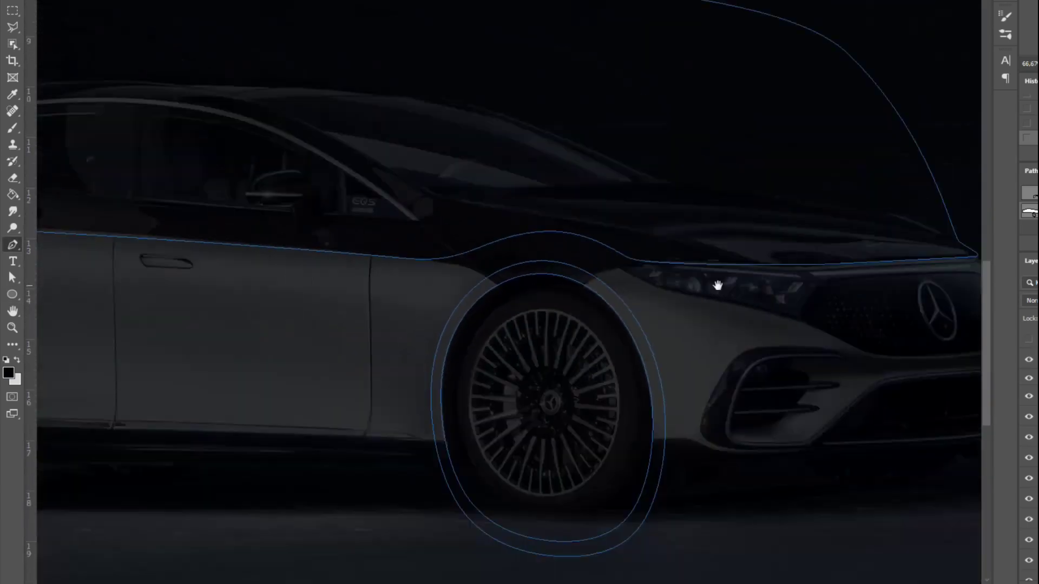
scroll(733, 241, "left", 3)
left_click(1029, 359)
scroll(650, 324, "left", 5)
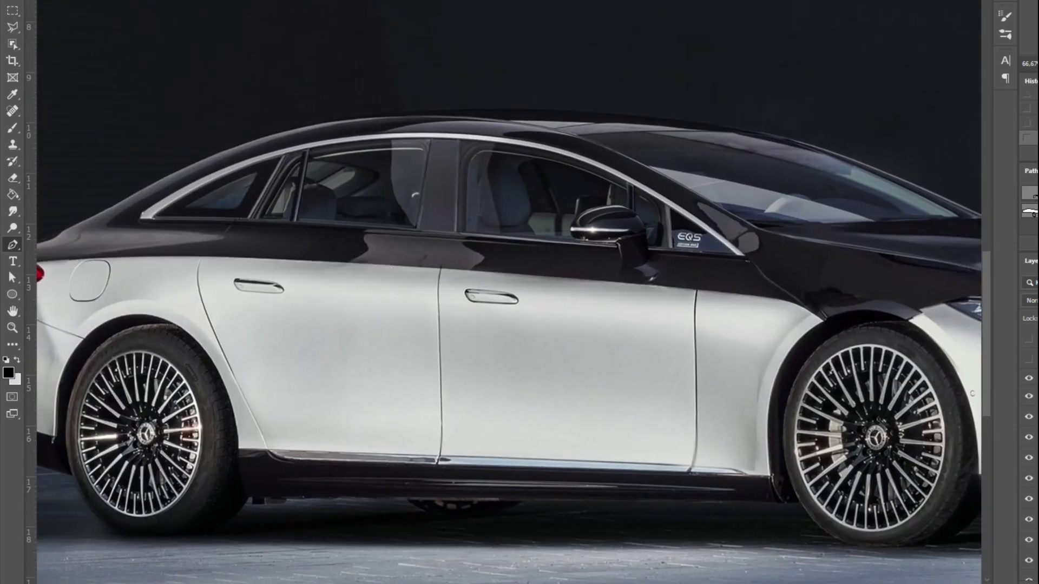
Turn the body path into a selection and adjust the retouching brush size
key("ctrl+Return")
scroll(509, 292, "left", 3)
key("r")
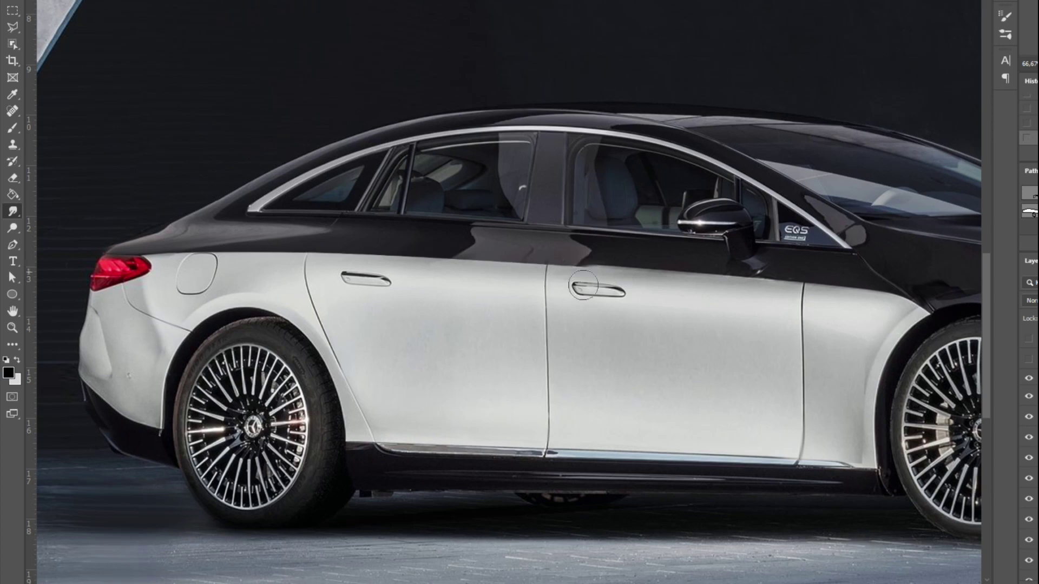
scroll(647, 269, "right", 3)
right_click(741, 277)
key("Escape")
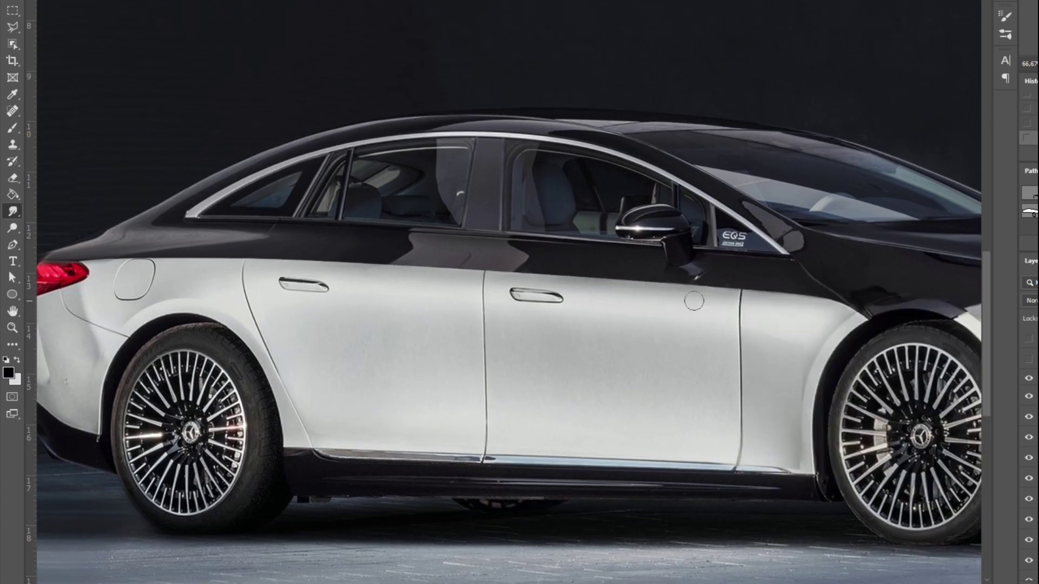
scroll(850, 213, "right", 1)
scroll(815, 304, "right", 1)
scroll(719, 322, "left", 2)
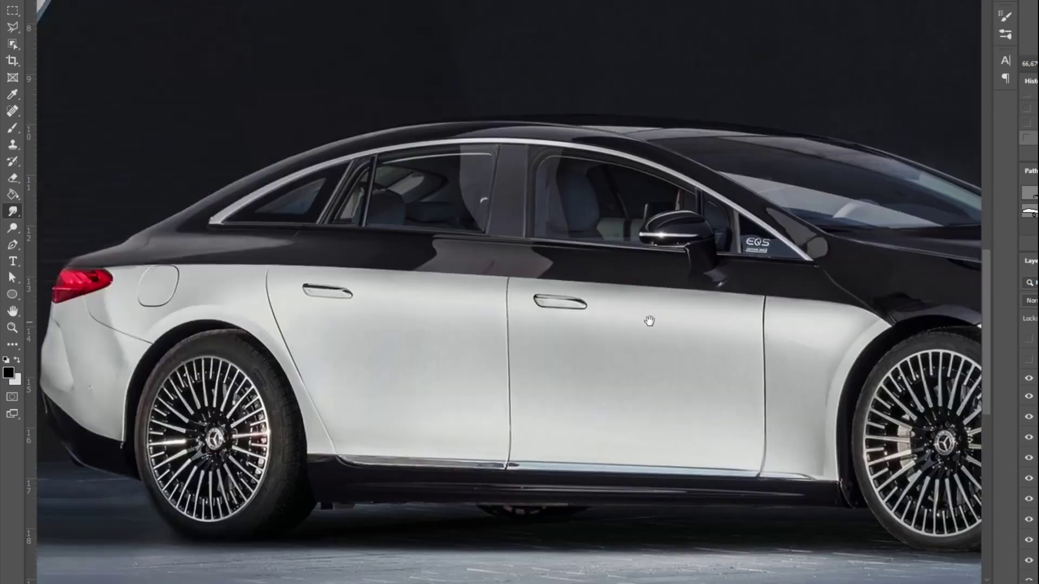
scroll(545, 302, "left", 3)
scroll(572, 296, "right", 5)
scroll(601, 298, "right", 3)
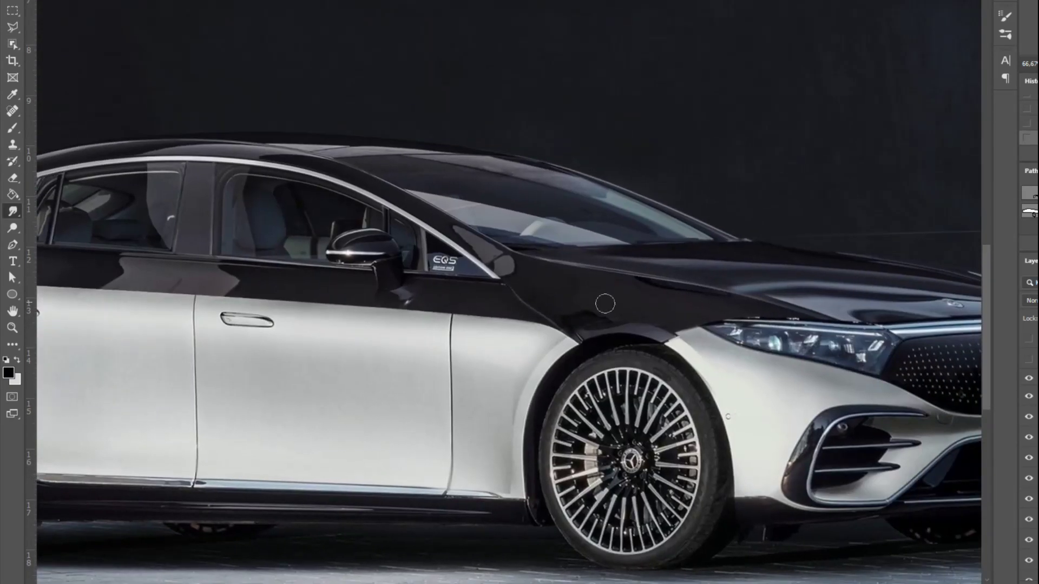
scroll(651, 296, "down", 2)
Select an ellipse around the front wheel and set up a 136 px light grey brush
left_click_drag(569, 286, 780, 553)
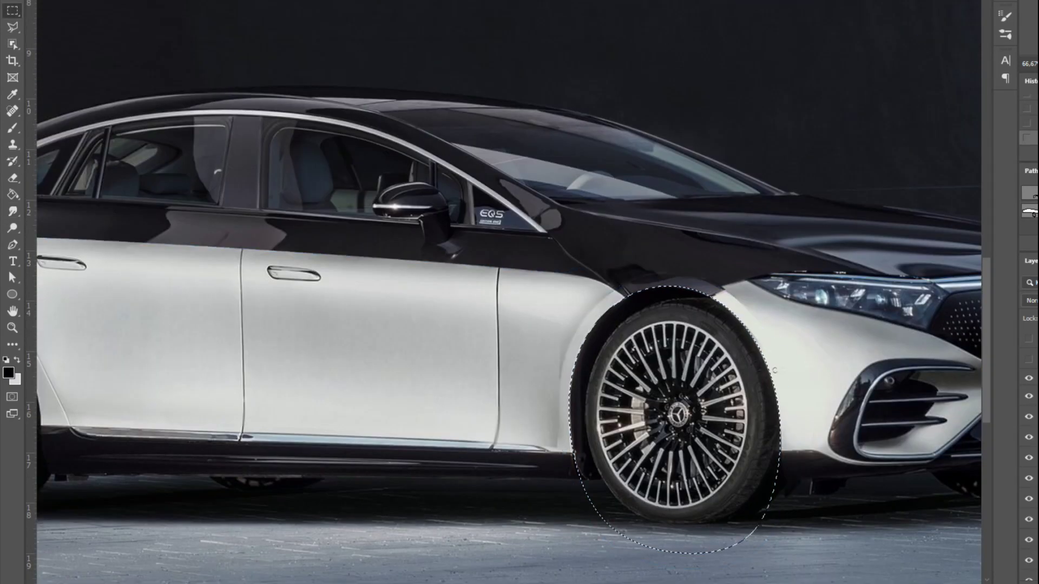
key("b")
right_click(636, 285)
key("Escape")
right_click(668, 316)
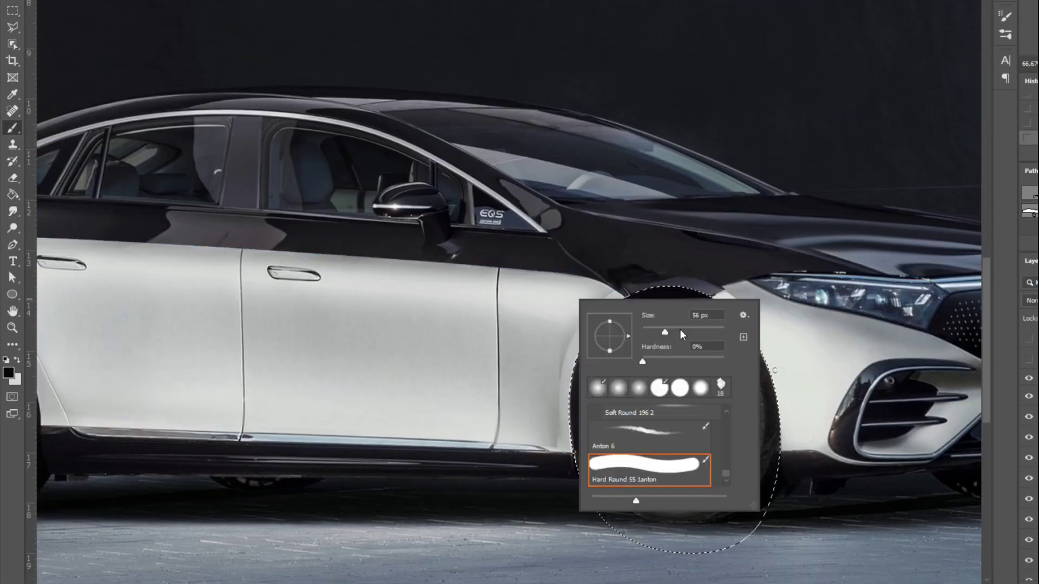
key("Escape")
right_click(884, 290)
key("Escape")
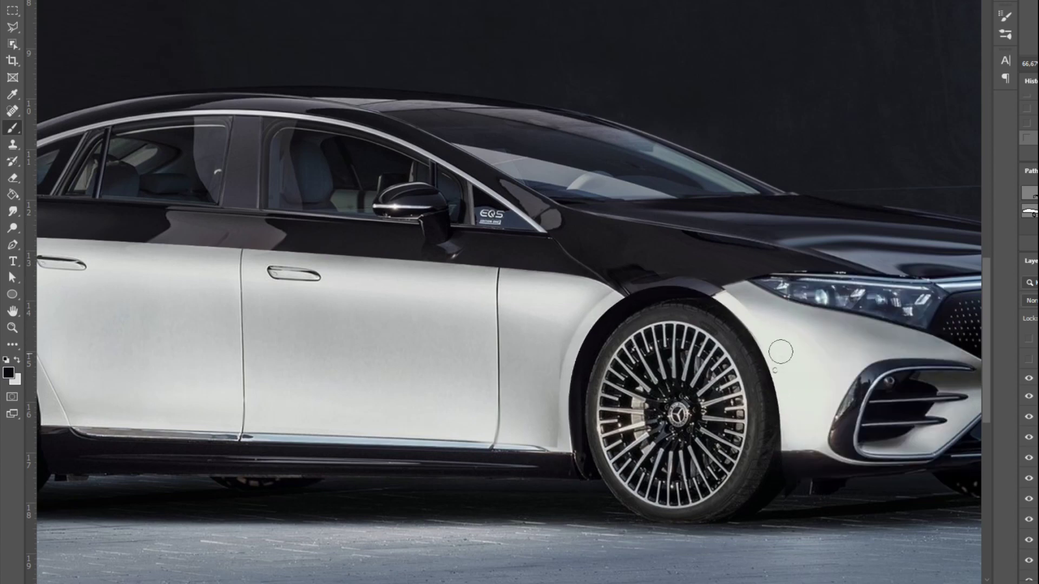
left_click(786, 312, "alt")
right_click(785, 313)
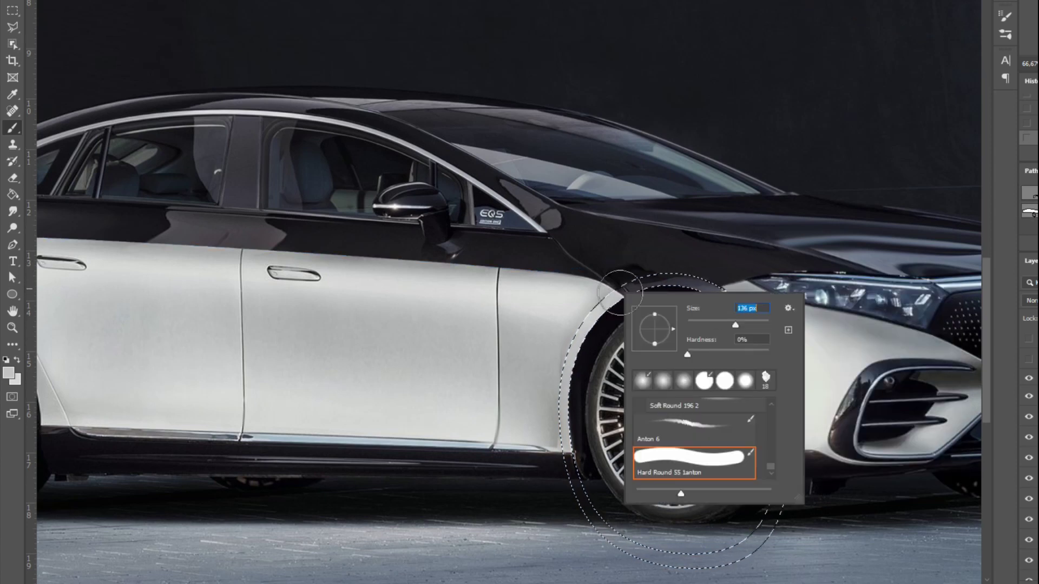
key("Escape")
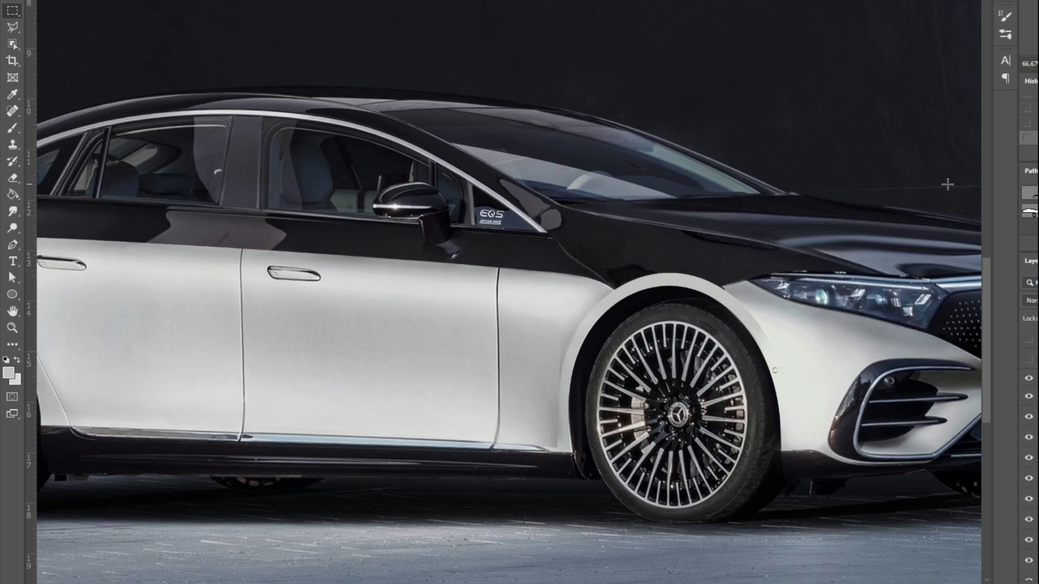
Paint light grey over the black fender within the wheel-arch selection, then resize the eraser
key("ctrl+shift+d")
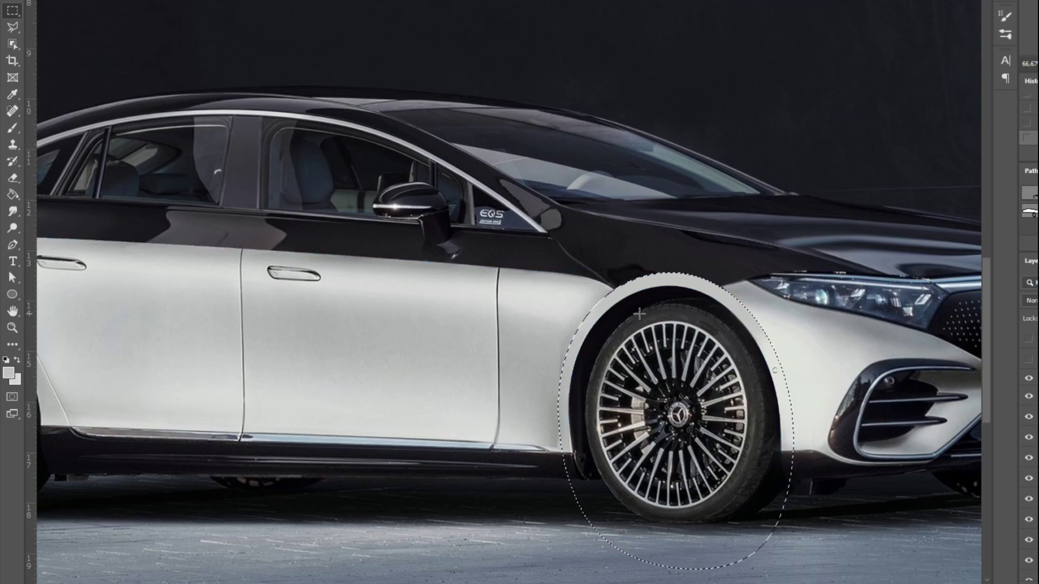
left_click_drag(595, 280, 768, 254)
left_click_drag(595, 244, 465, 238)
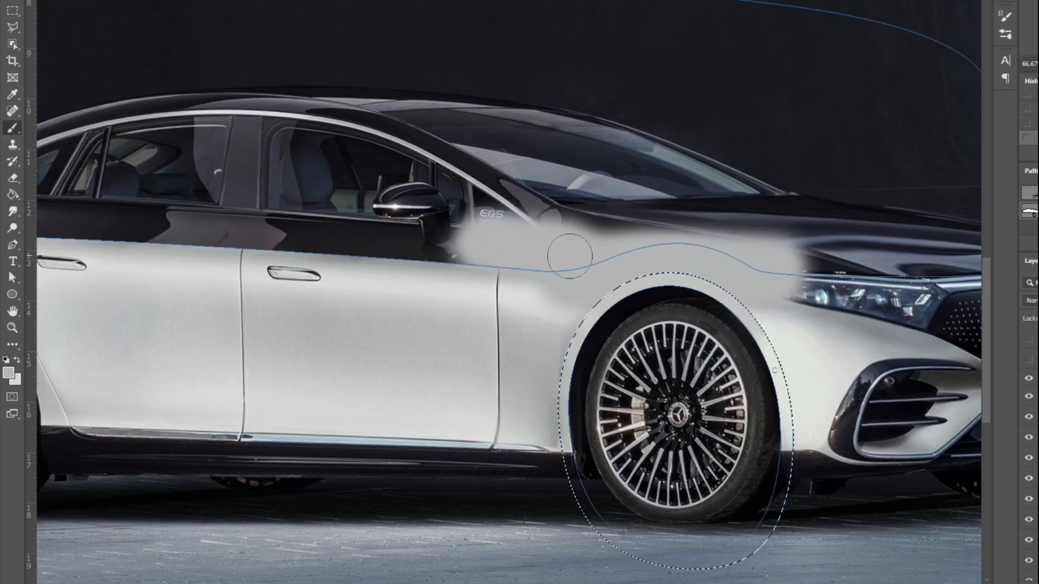
key("e")
right_click(599, 312)
right_click(831, 326)
key("Escape")
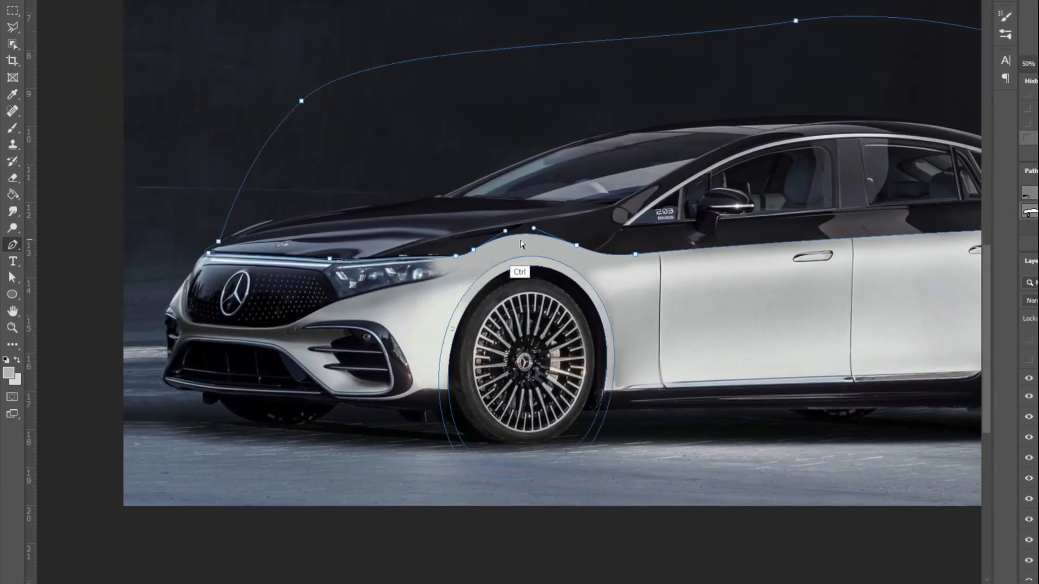
Remove two extra body-line anchors and add one that lowers the curve over the front wheel arch
left_click_drag(677, 239, 710, 239)
left_click(253, 268, "ctrl")
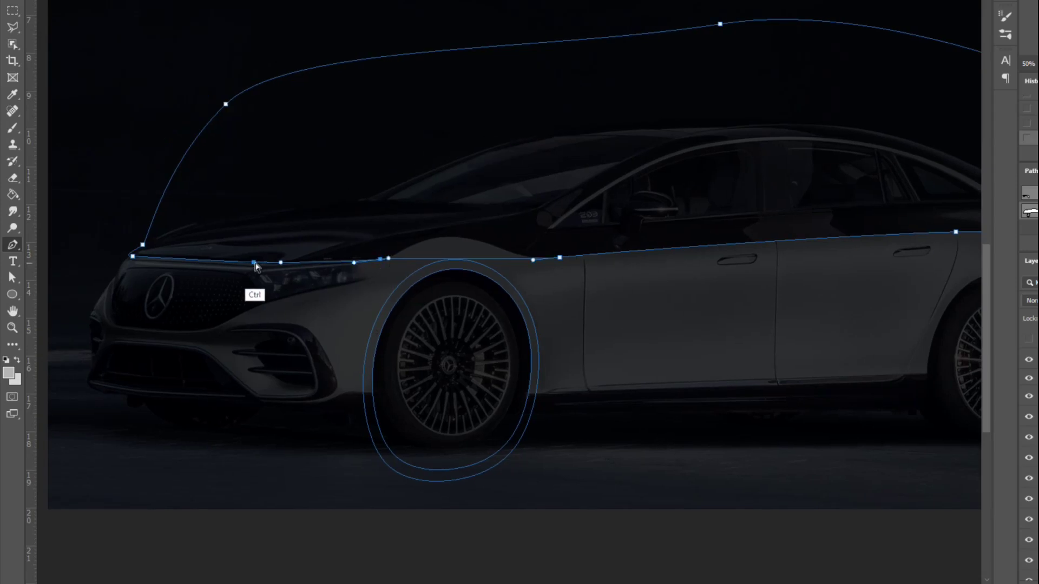
left_click_drag(381, 267, 273, 274)
key("Delete")
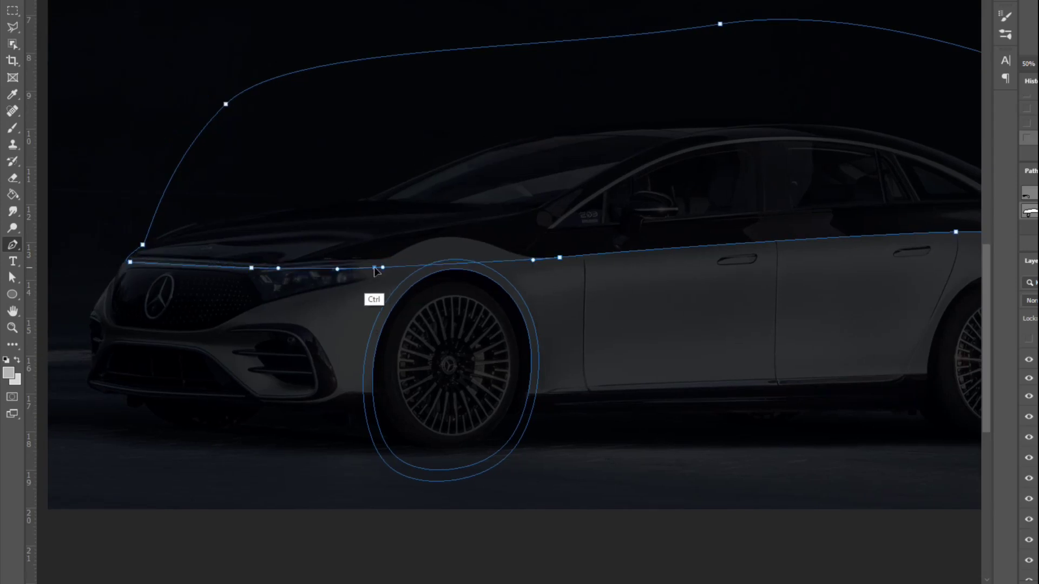
left_click(454, 264)
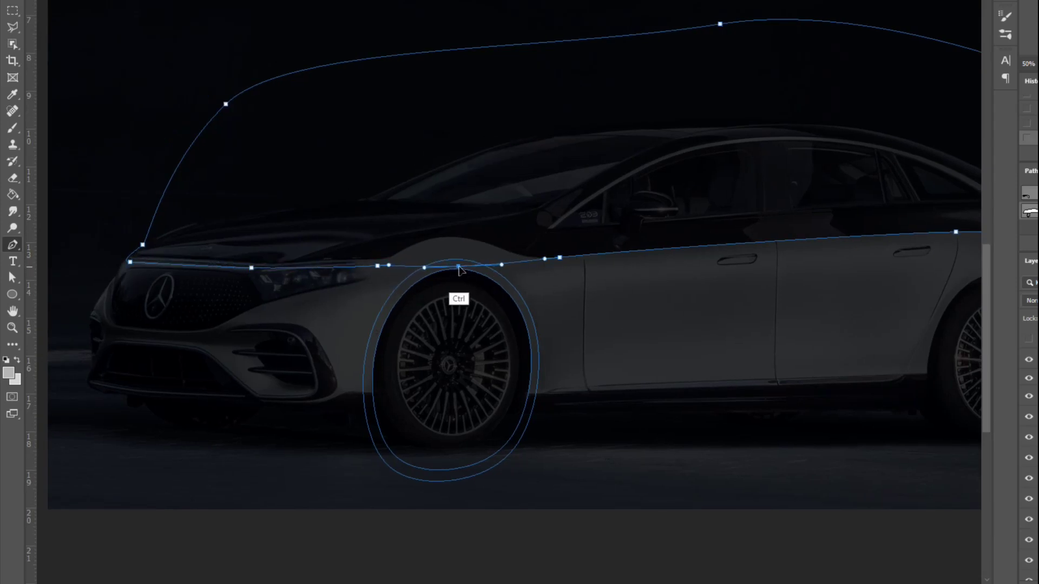
left_click_drag(458, 269, 459, 274)
left_click(525, 209, "ctrl")
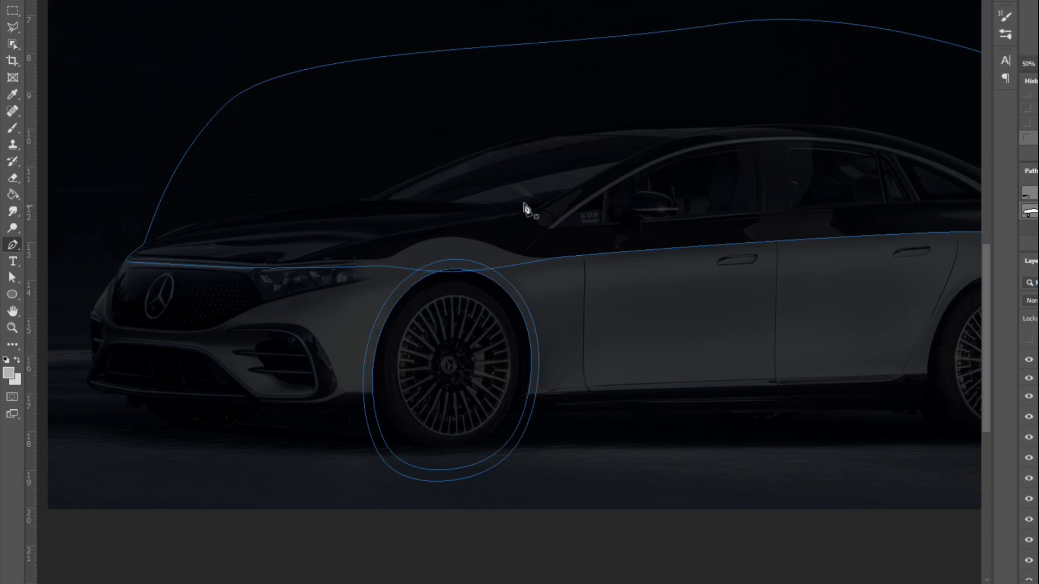
Load the body-line path as a selection and paint sampled light grey along the wheel-arch edge
key("ctrl+Return")
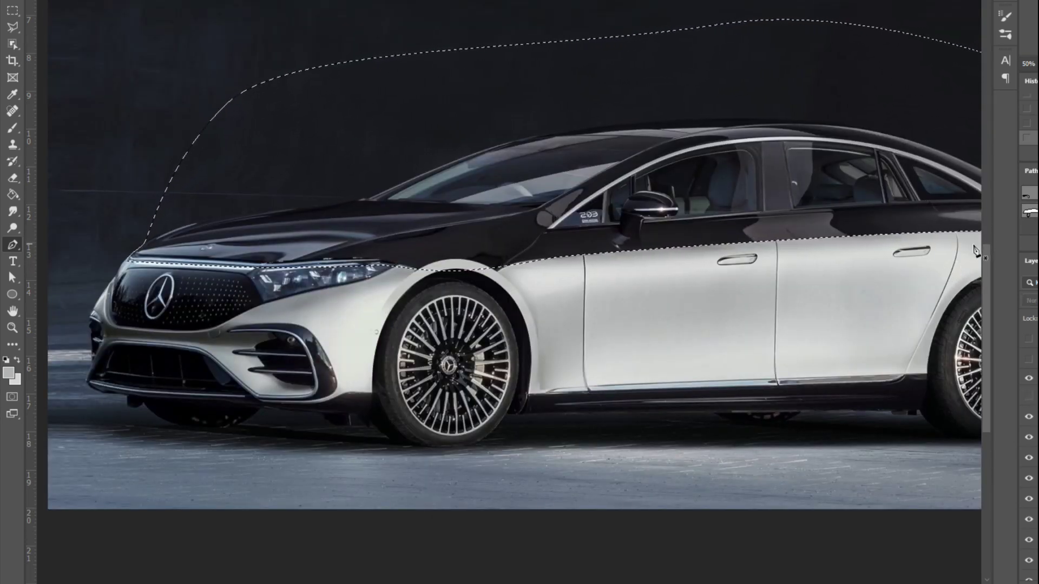
key("ctrl+plus")
key("b")
key("d")
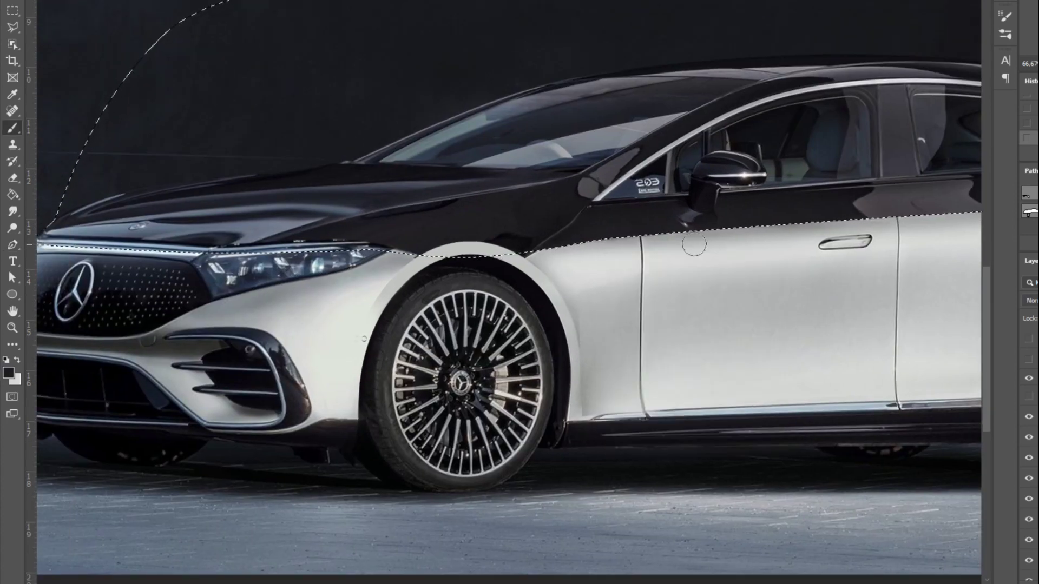
left_click(465, 254, "alt")
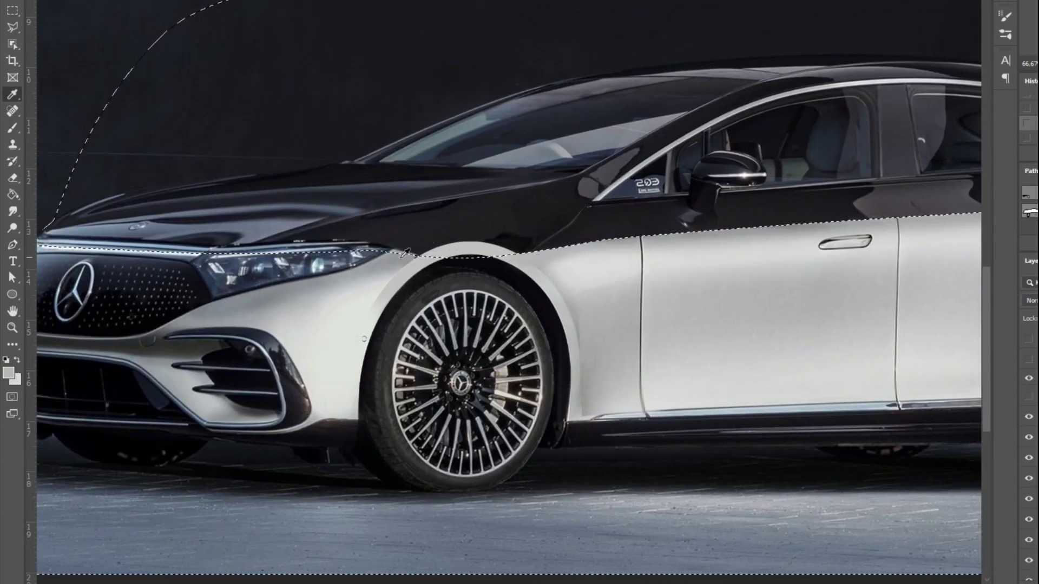
left_click_drag(460, 254, 395, 250)
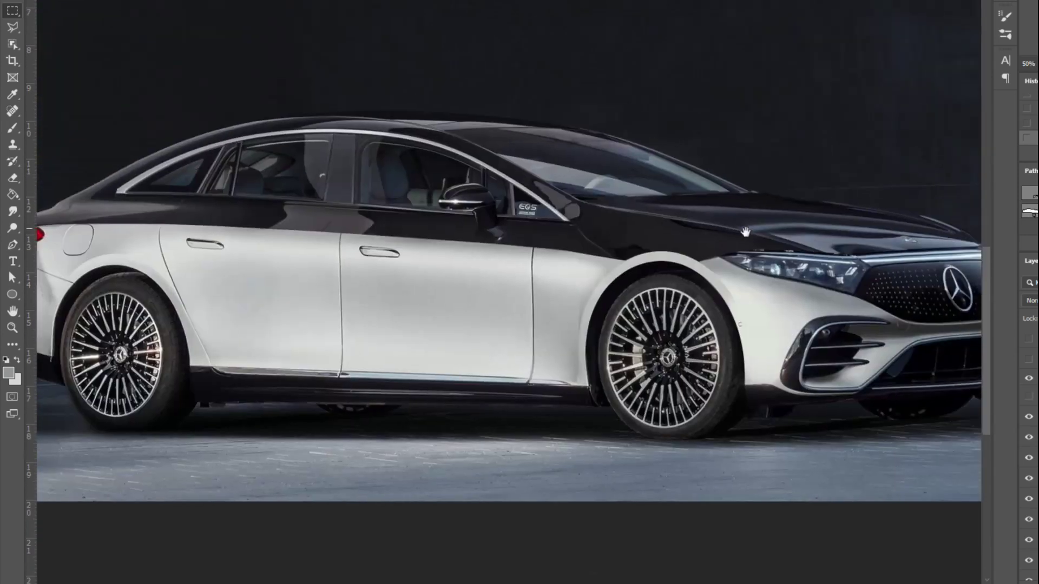
Reload then drop the body-line selection, and lower the path segment near the headlight
key("p")
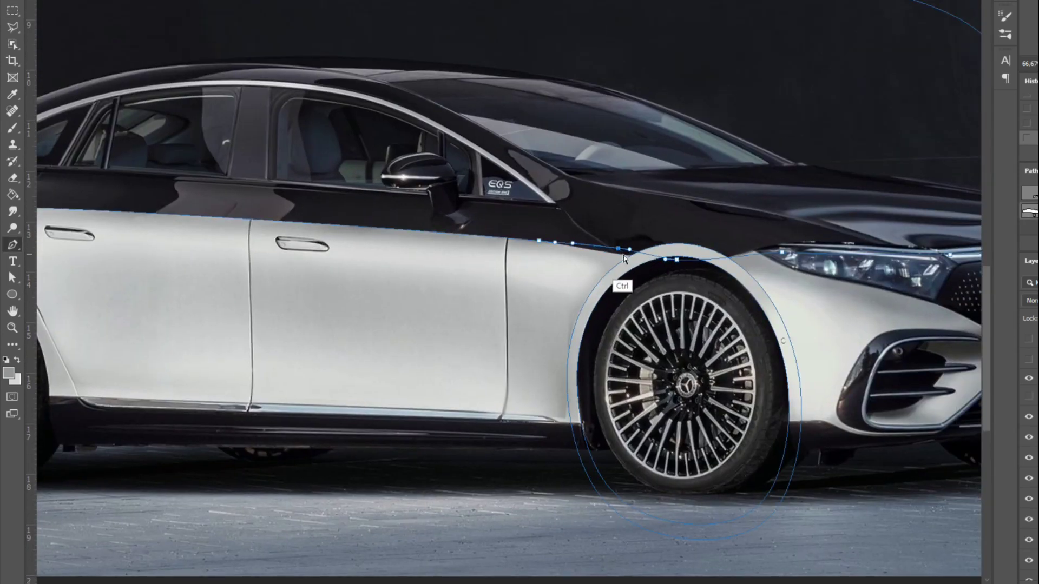
key("ctrl+Return")
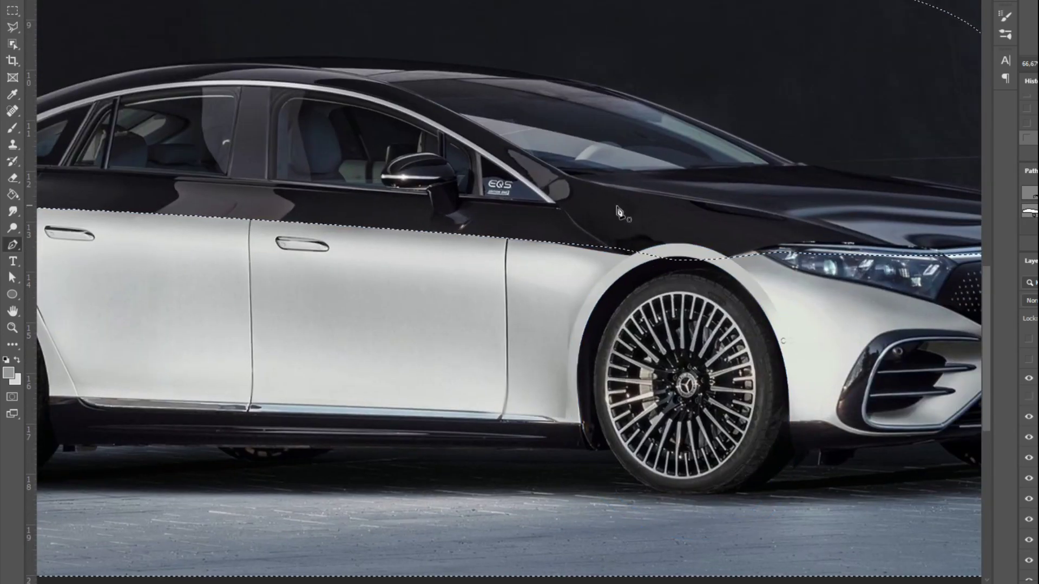
key("m")
key("ctrl+minus")
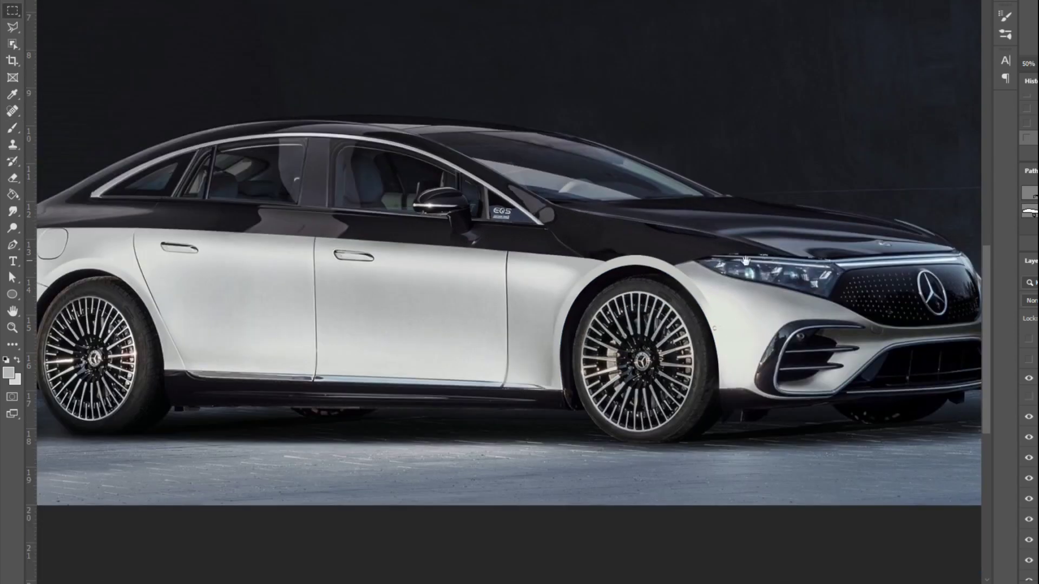
left_click_drag(746, 261, 807, 209)
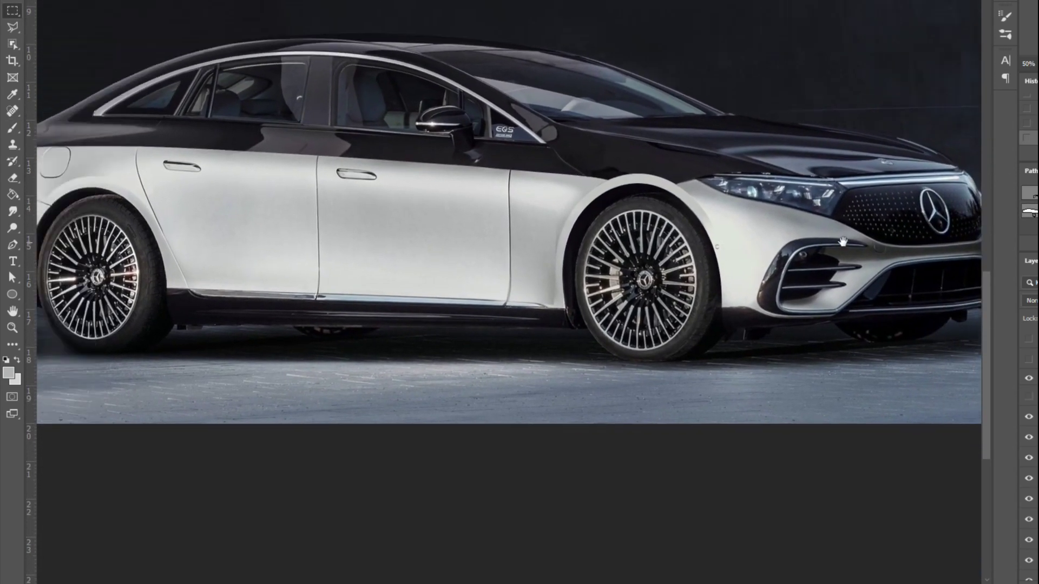
key("p")
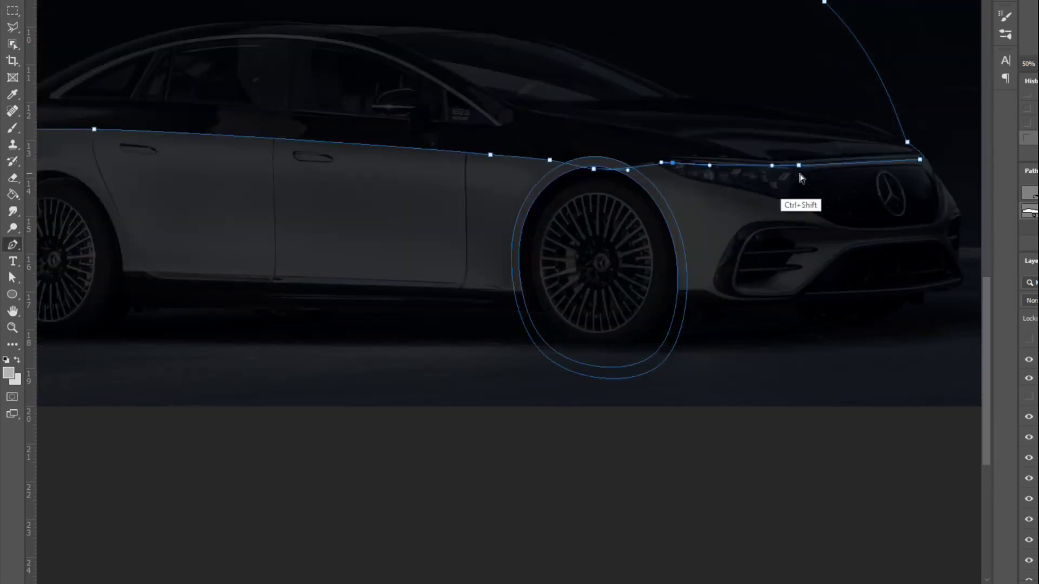
left_click_drag(915, 162, 909, 162, "ctrl")
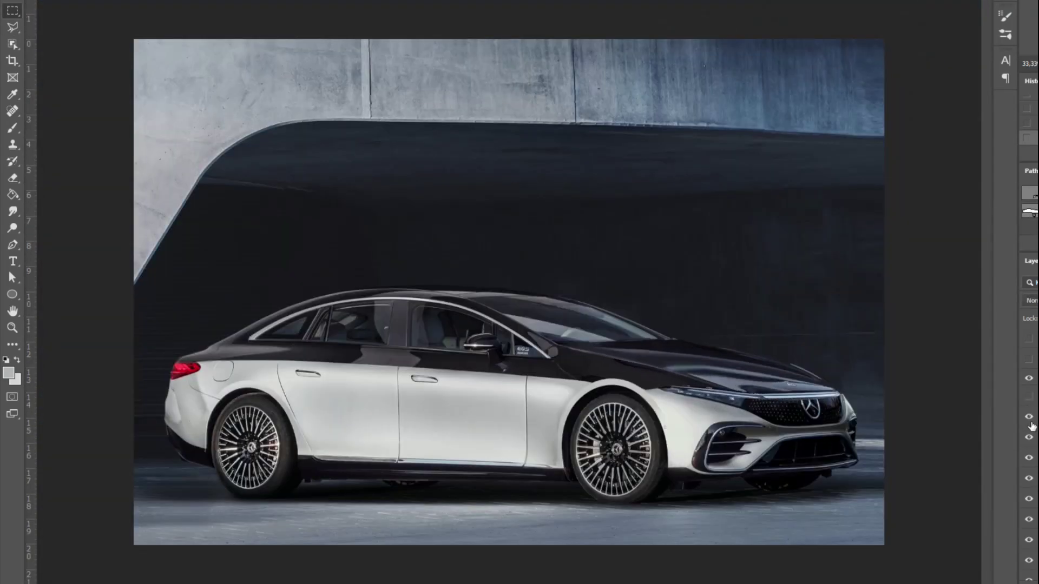
Erase the light strip above the grille inside the path selection
key("ctrl+plus")
left_click_drag(998, 424, 893, 283)
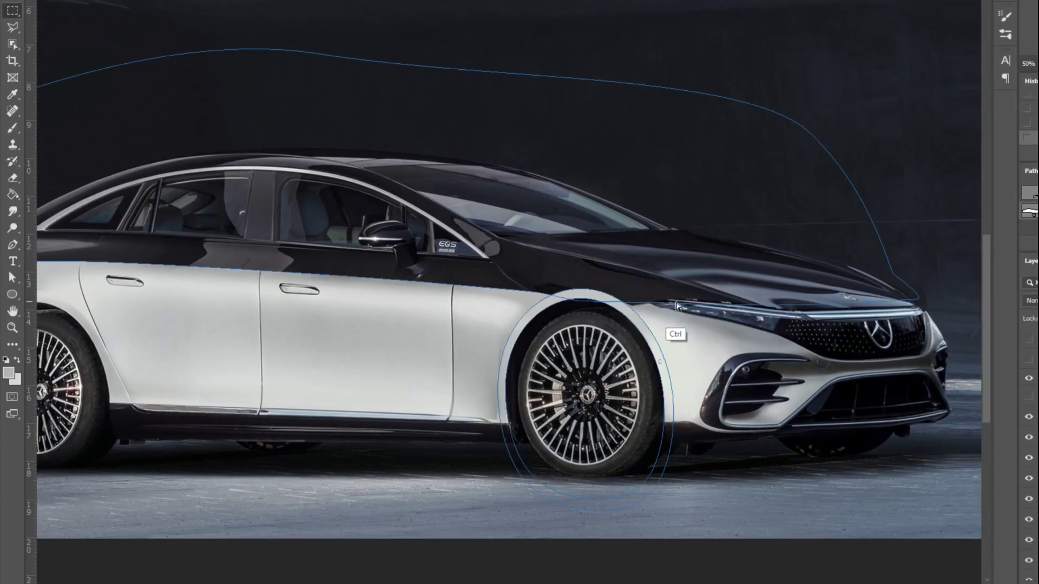
key("ctrl+Return")
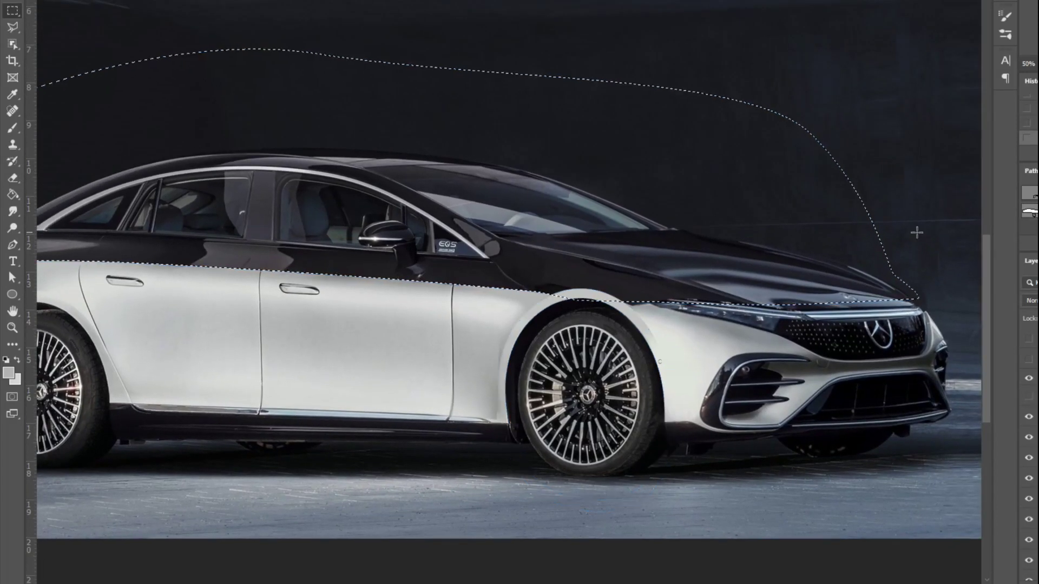
key("e")
left_click_drag(915, 309, 796, 305)
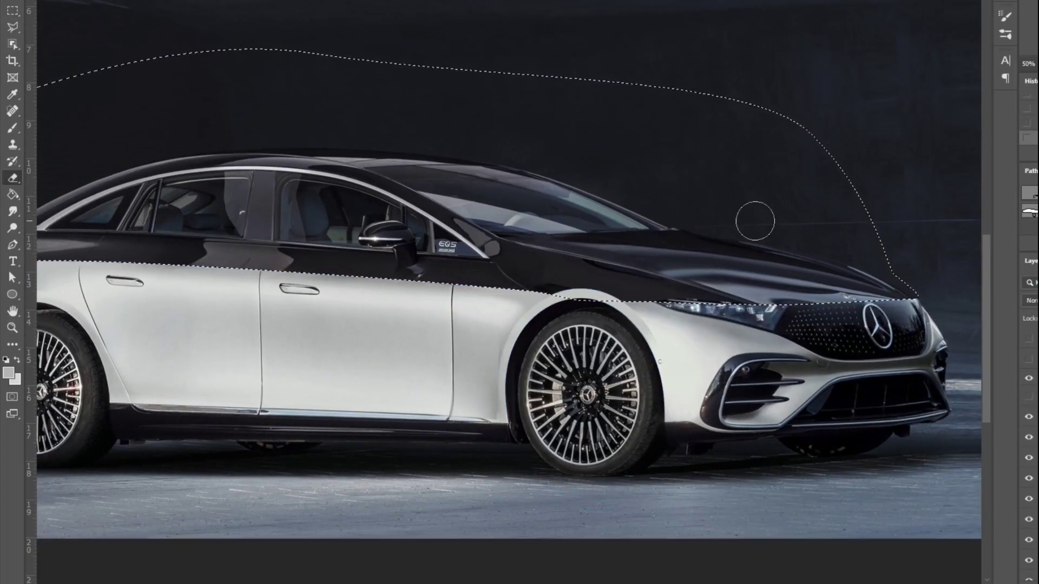
right_click(693, 306)
key("Escape")
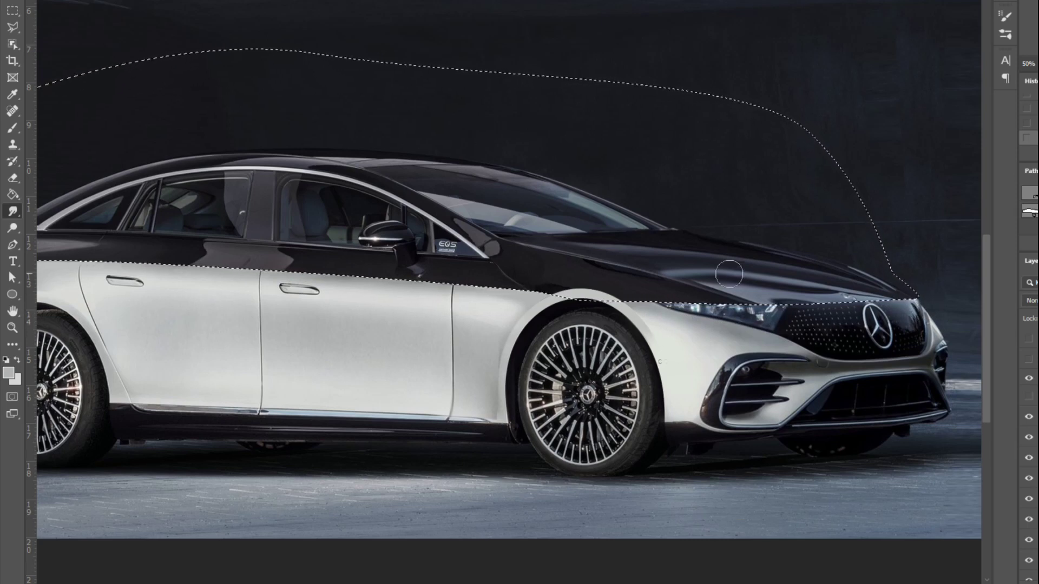
key("m")
Deselect and toggle the retouch layers to compare before and after, keeping the hood reflection visible
key("ctrl+d")
scroll(938, 255, "down", 1)
scroll(969, 249, "down", 1)
scroll(980, 226, "down", 2)
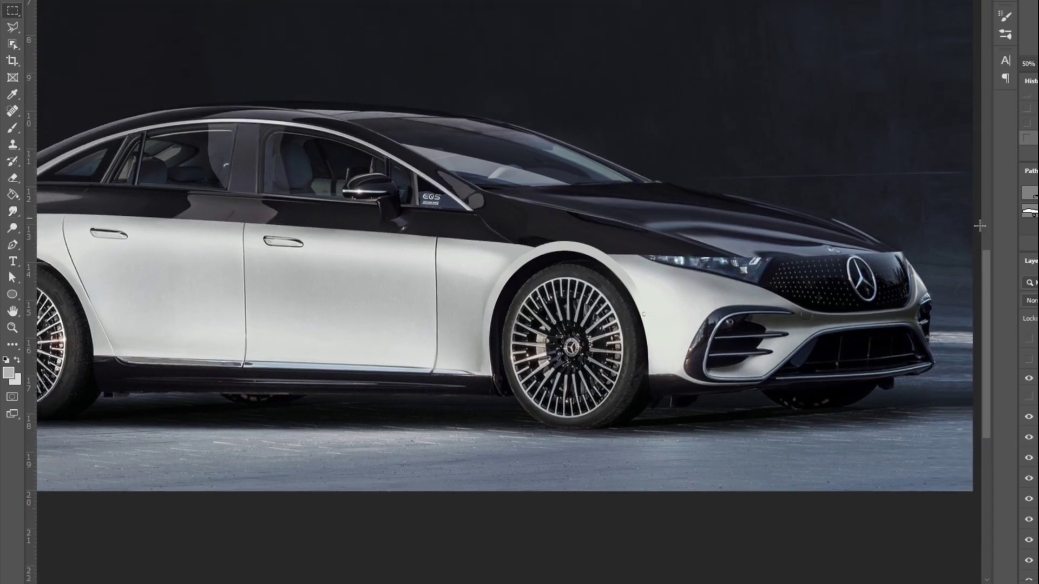
left_click(1029, 418)
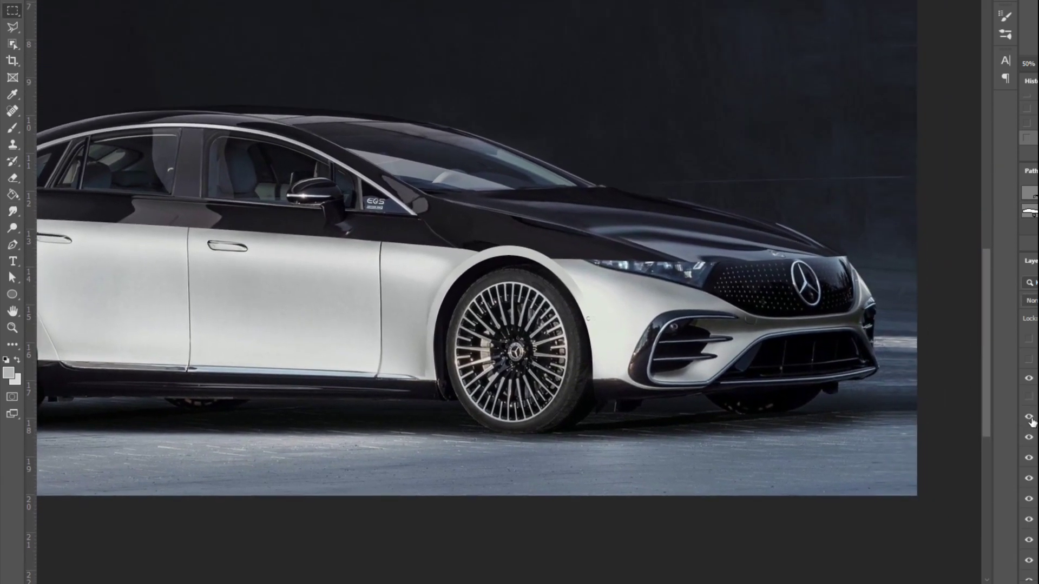
left_click(1029, 438)
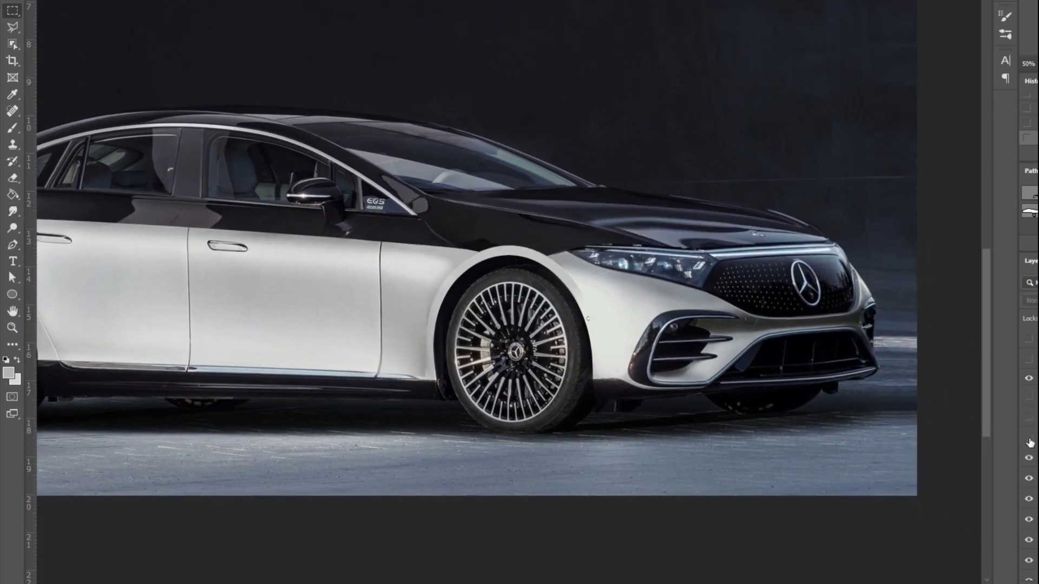
left_click(1029, 438)
Skew the headlight area's top edge downward about -5° with Free Transform
key("ctrl+t")
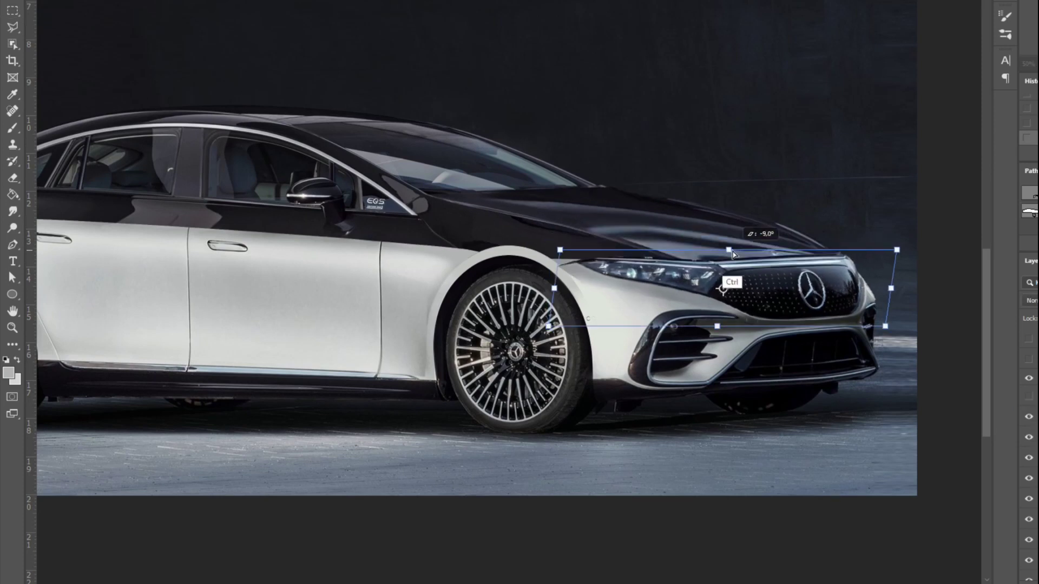
left_click_drag(720, 251, 728, 255)
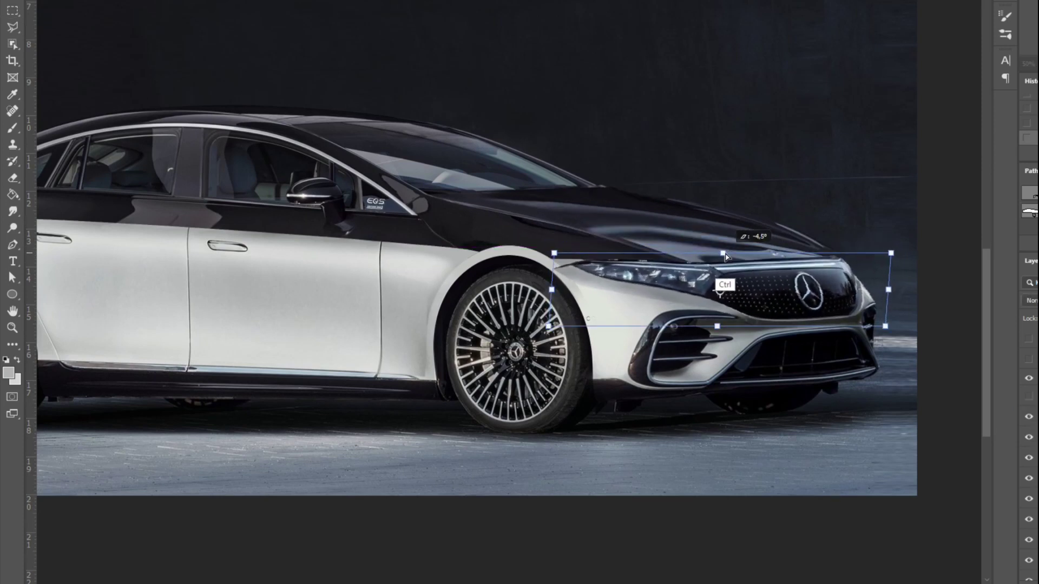
key("Return")
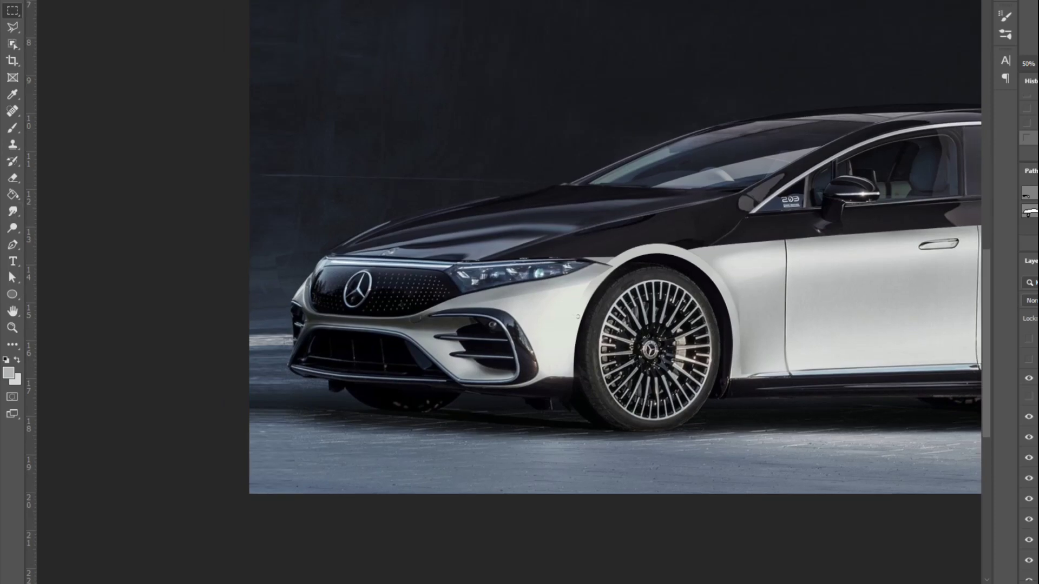
Check the grille in Liquify and adjust the eraser brush settings
left_click(194, 38)
right_click(639, 229)
right_click(605, 267)
key("Return")
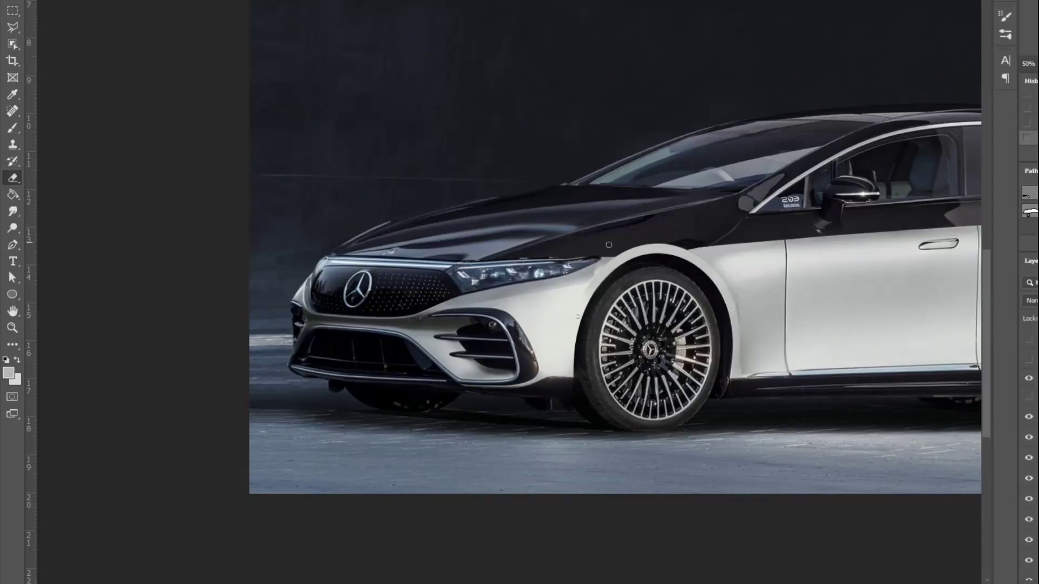
right_click(589, 274)
key("Return")
Zoom out and mirror the view to check the car's proportions, then zoom back in on the front
left_click_drag(649, 251, 741, 266)
key("ctrl+minus")
key("ctrl+shift+h")
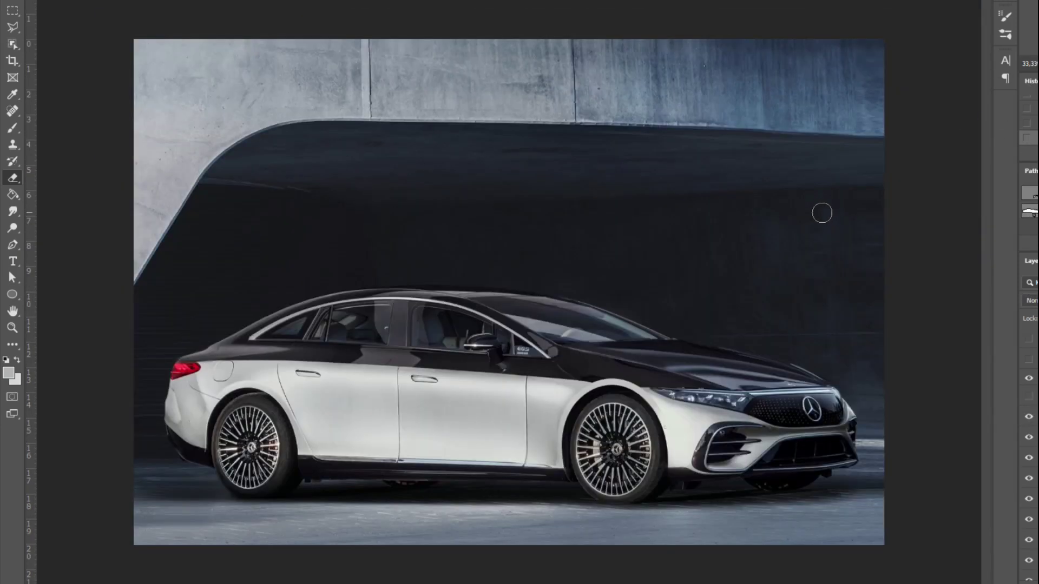
key("ctrl+plus")
key("ctrl+plus")
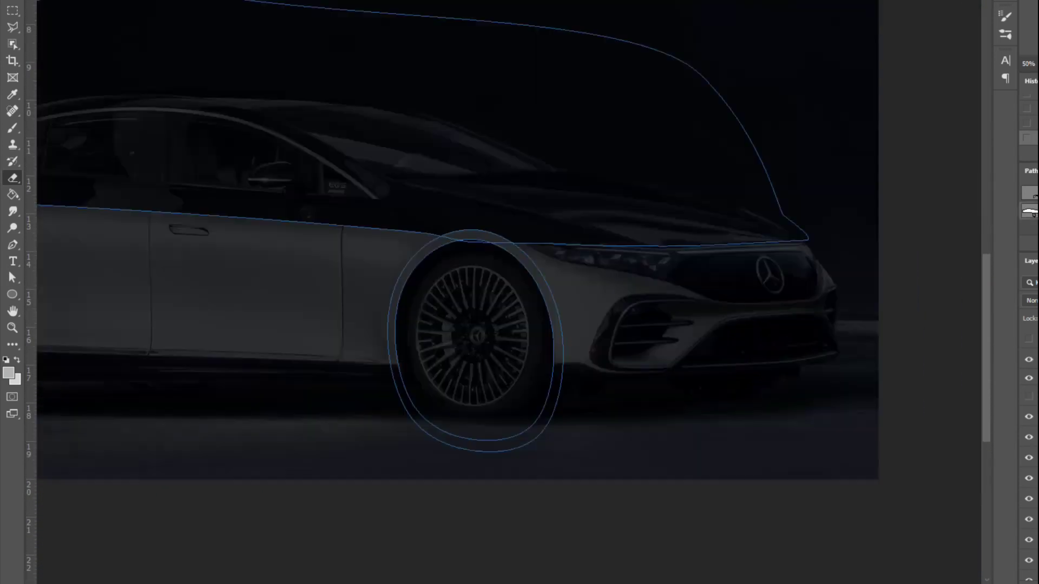
Extend the path down the intake edge and smudge the shadow left of the intake lighter
key("p")
key("ctrl+plus")
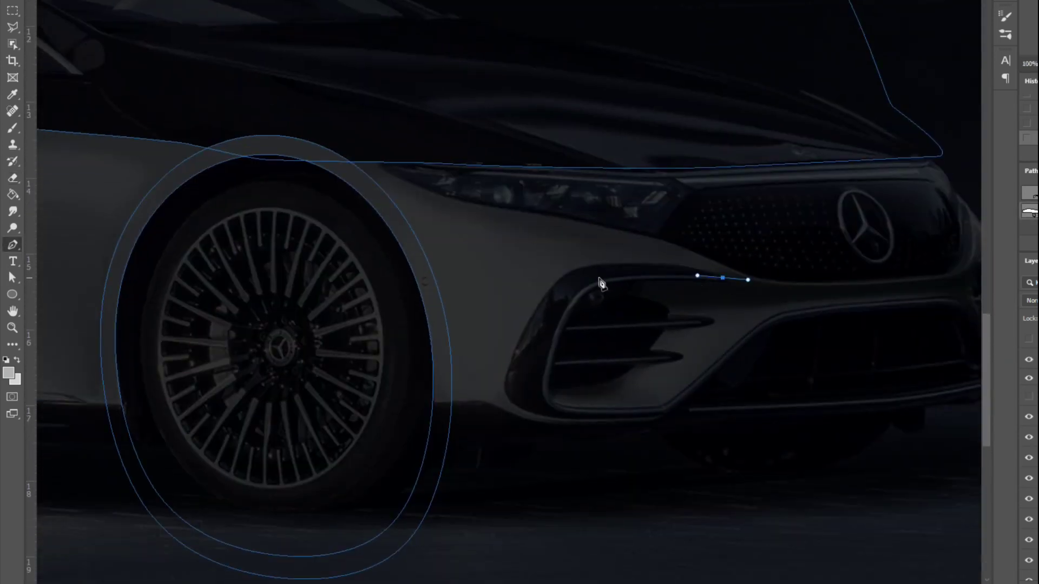
left_click_drag(567, 307, 559, 323)
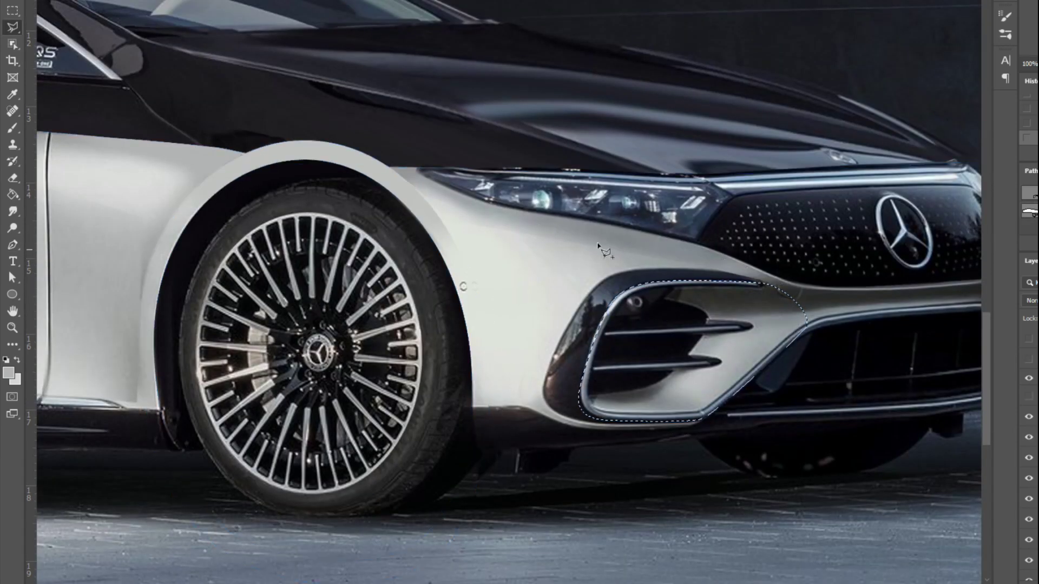
left_click(13, 211)
right_click(747, 279)
key("Escape")
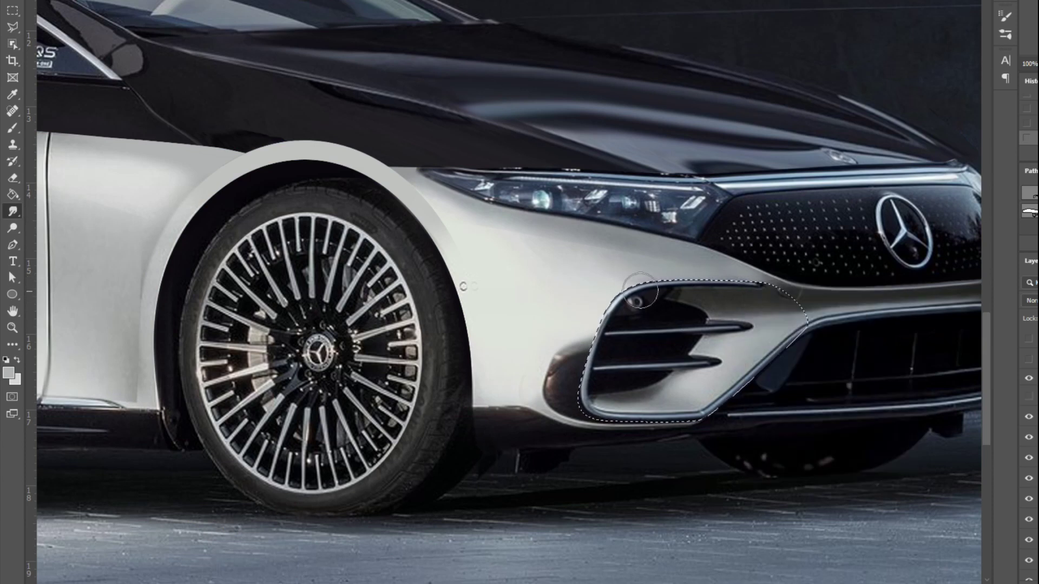
left_click_drag(554, 324, 573, 412)
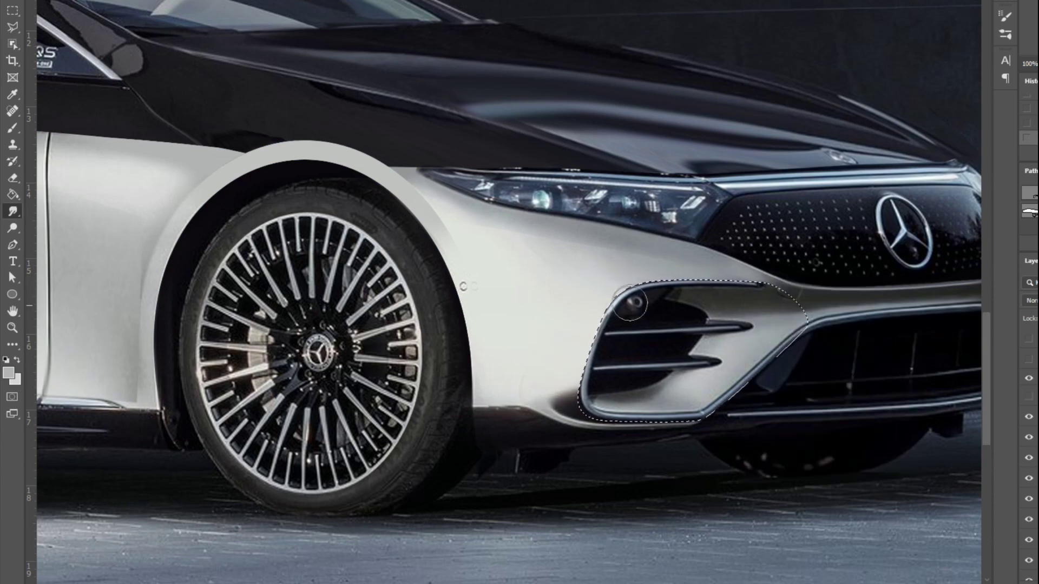
right_click(563, 395)
key("Escape")
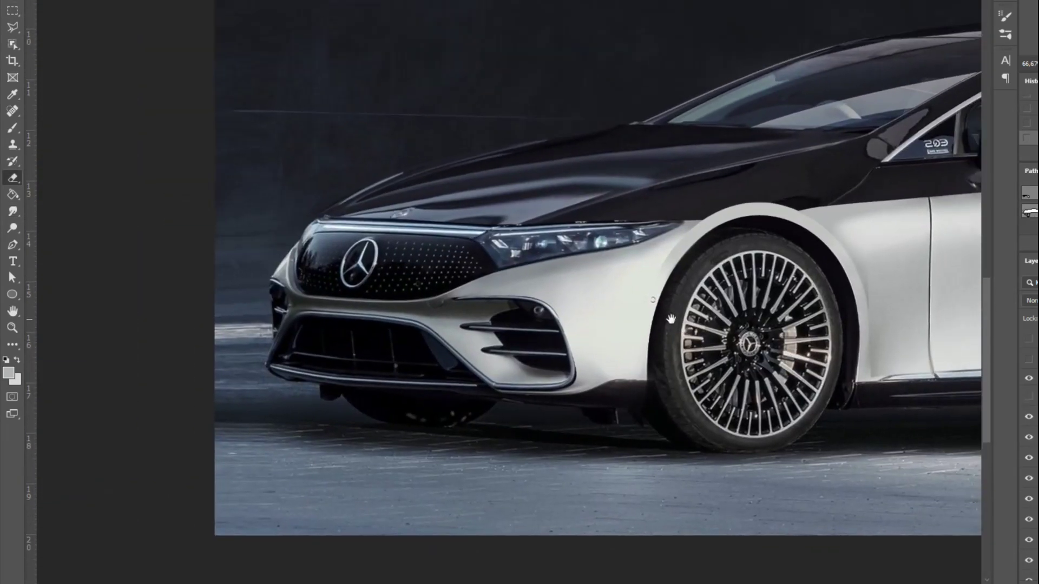
Paint a short dark stroke near the intake with a default black brush
left_click_drag(671, 320, 738, 352)
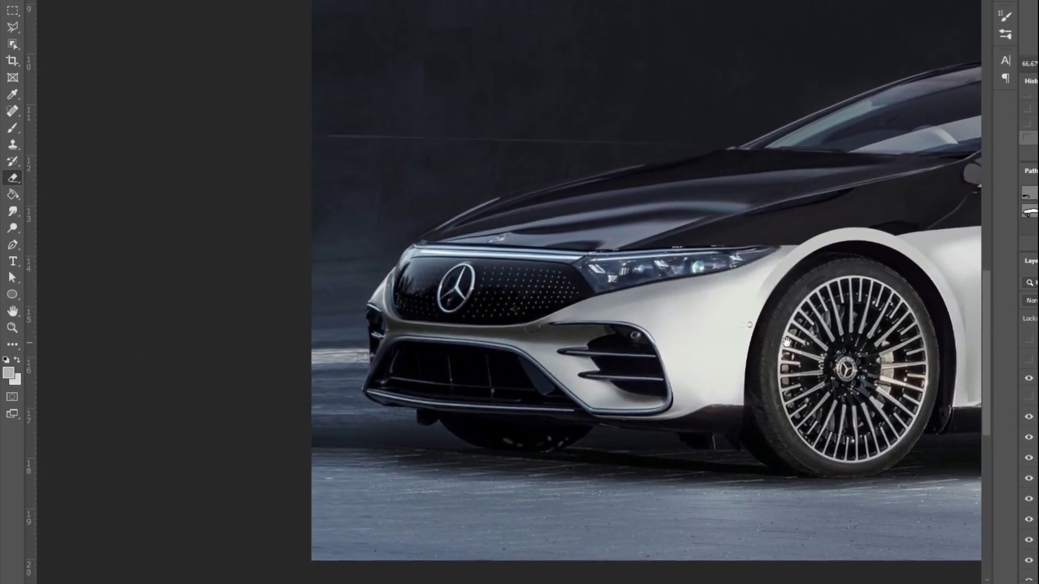
key("b")
key("d")
right_click(592, 355)
key("Escape")
left_click_drag(487, 355, 522, 356)
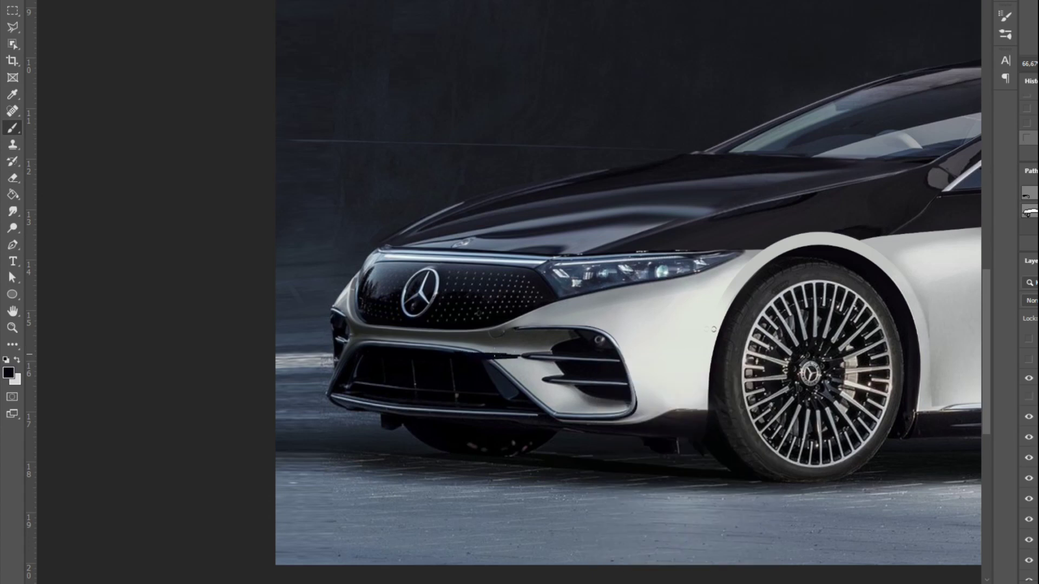
Sample the light grey bumper colour and paint it over the bumper intake
left_click(518, 337, "alt")
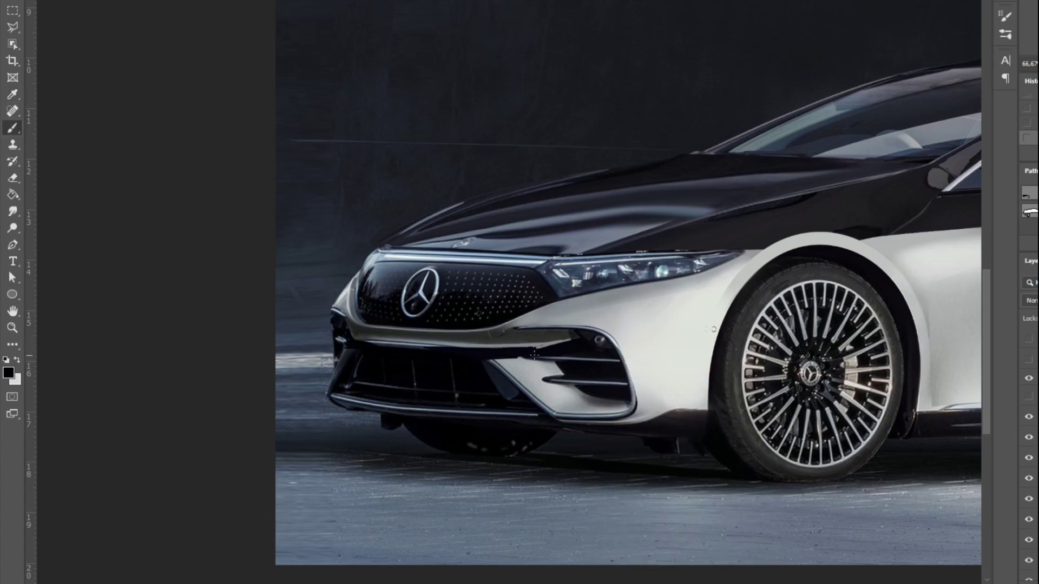
left_click(347, 337, "alt")
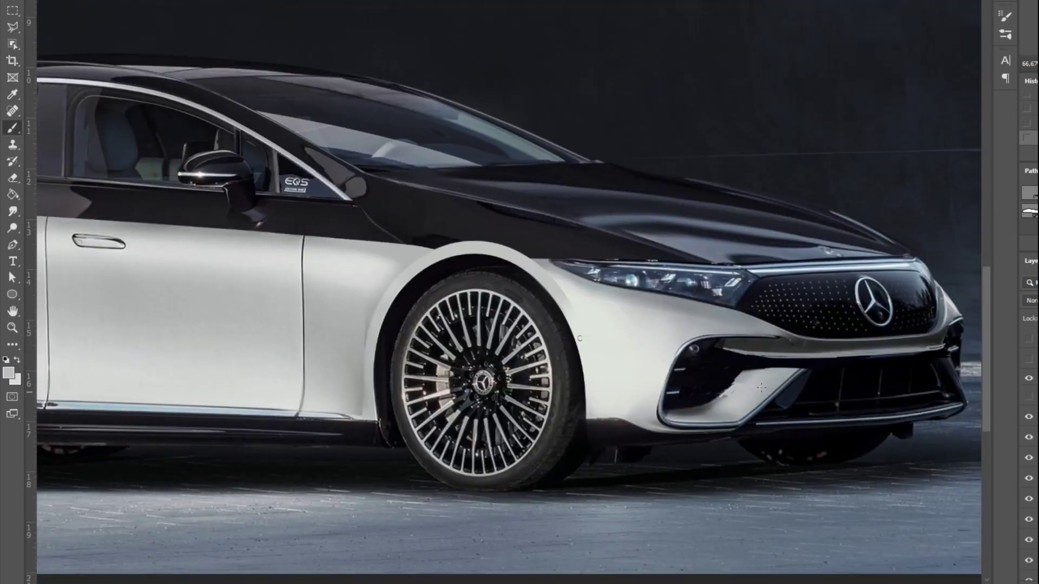
left_click(779, 346, "alt")
left_click_drag(750, 373, 695, 406)
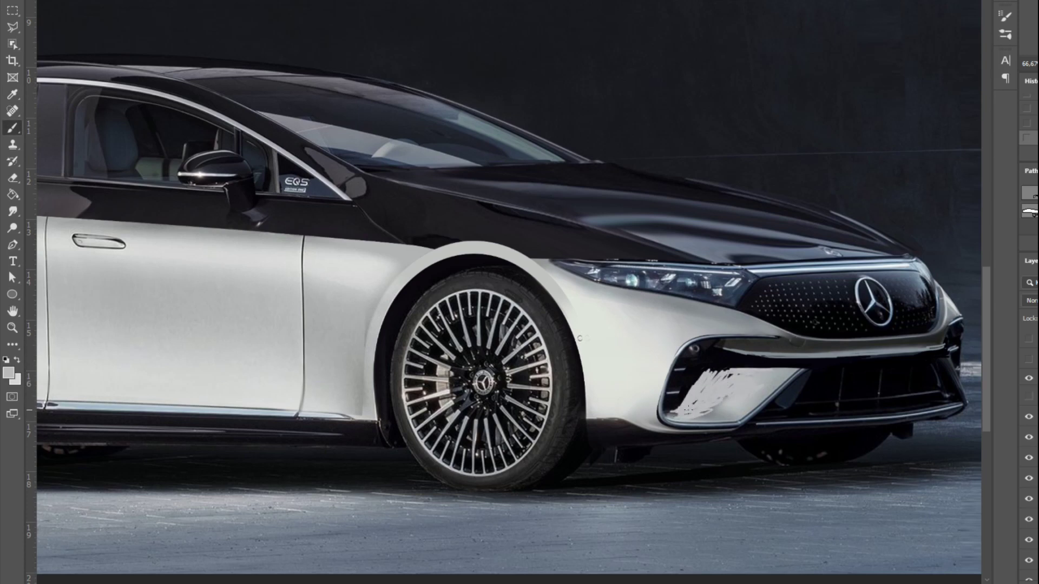
Add darker sampled-grey strokes across the painted bumper patch
left_click(704, 377, "alt")
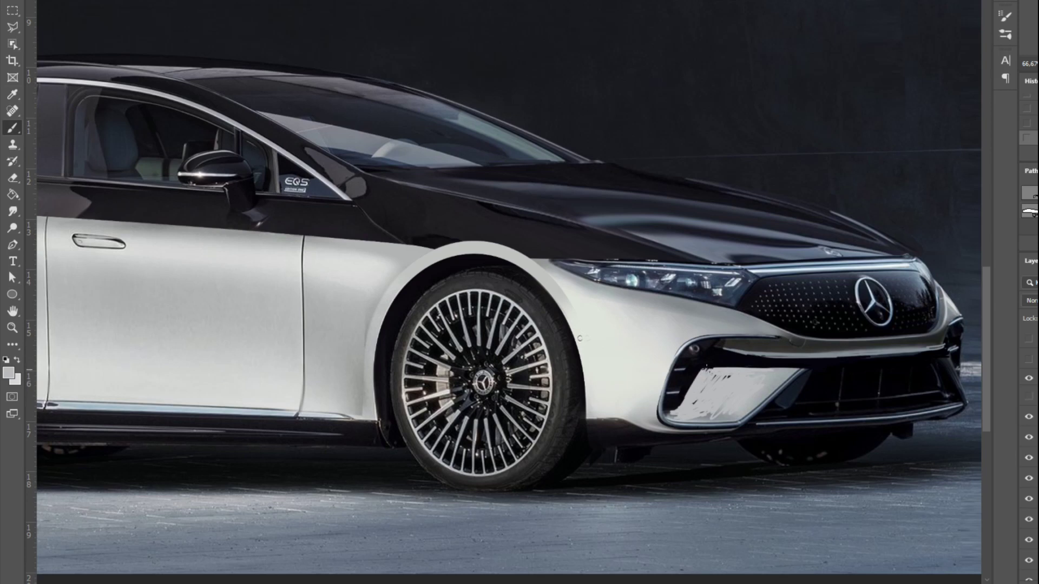
left_click(736, 352, "alt")
mouse_move(717, 354)
left_mouse_down()
mouse_move(763, 354)
mouse_move(709, 350)
left_mouse_up()
left_click(723, 358, "alt")
mouse_move(806, 386)
left_mouse_down()
mouse_move(746, 396)
mouse_move(860, 313)
left_mouse_up()
key("h")
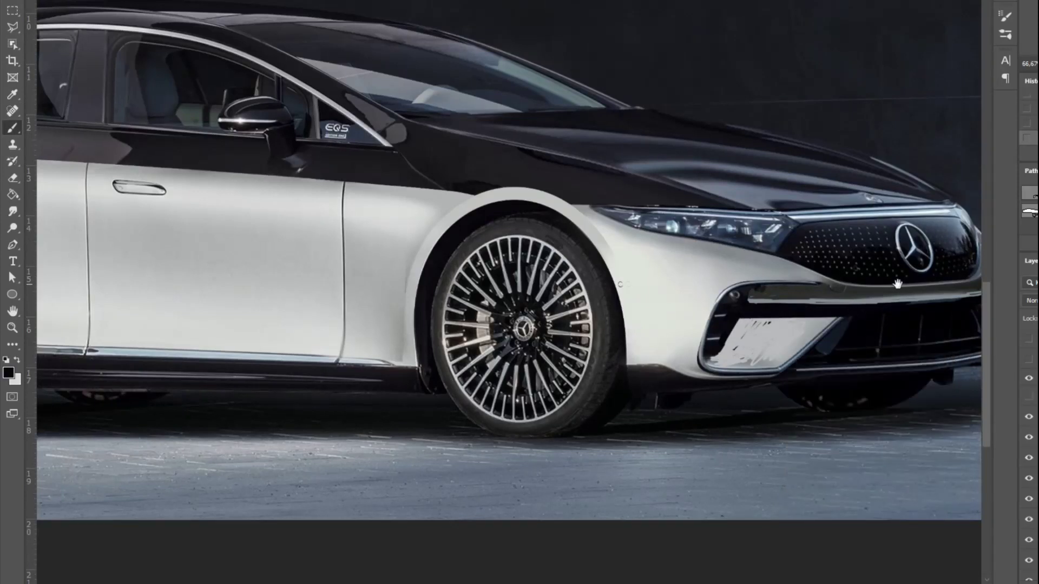
scroll(860, 313, "down", 2)
scroll(860, 313, "down", 1)
scroll(860, 314, "down", 1)
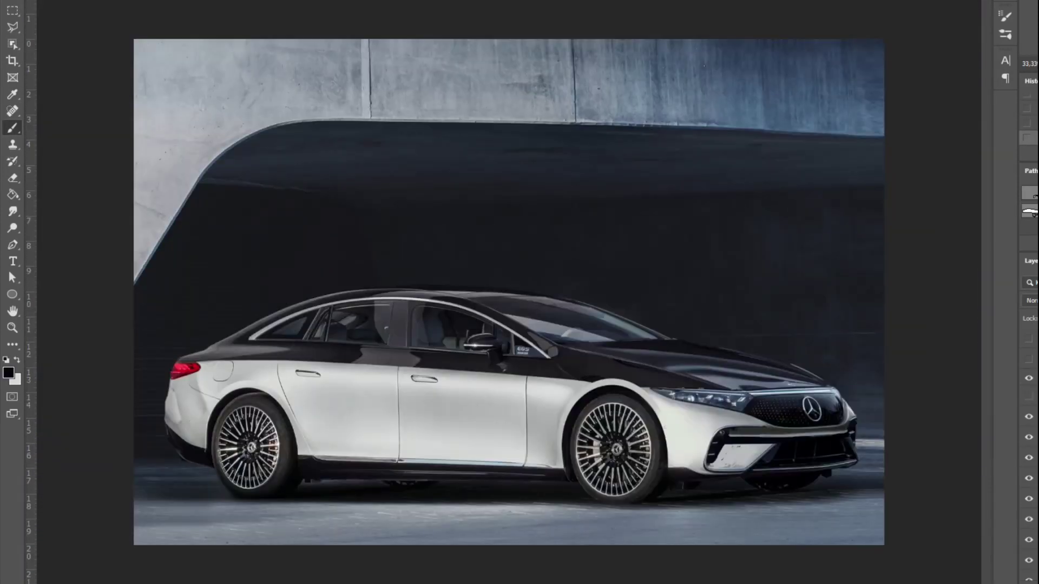
Reveal the intake outline path and load it as a selection with edges hidden
key("ctrl+shift+h")
key("ctrl+shift+h")
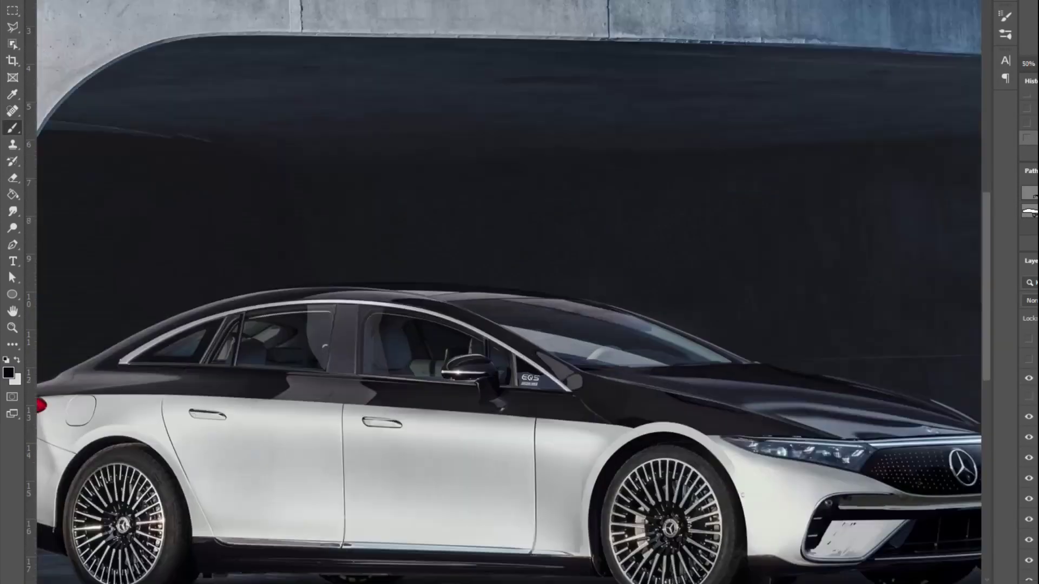
scroll(893, 307, "up", 2)
left_click(1029, 418)
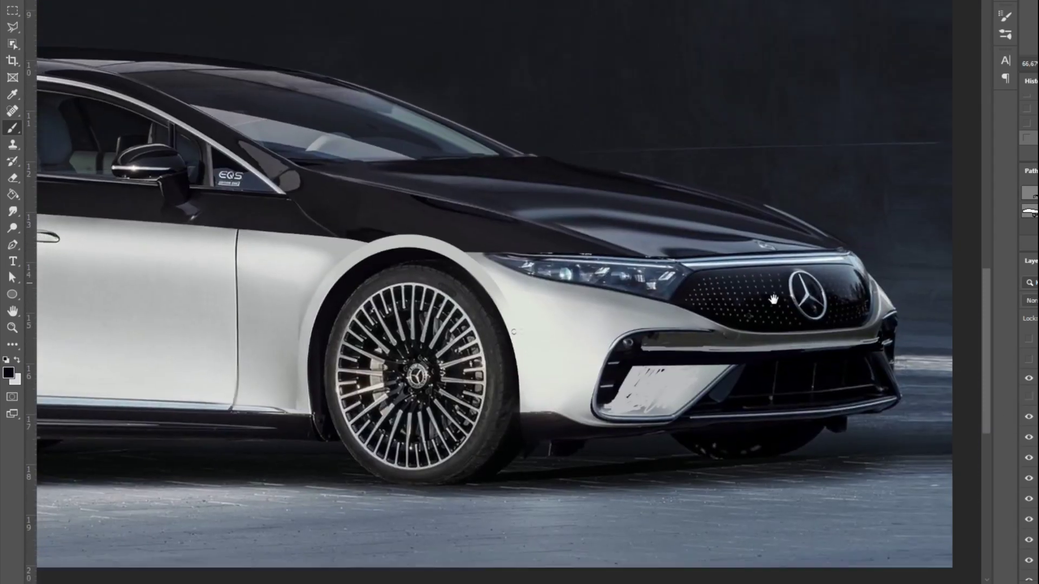
scroll(663, 369, "down", 2)
key("ctrl+Return")
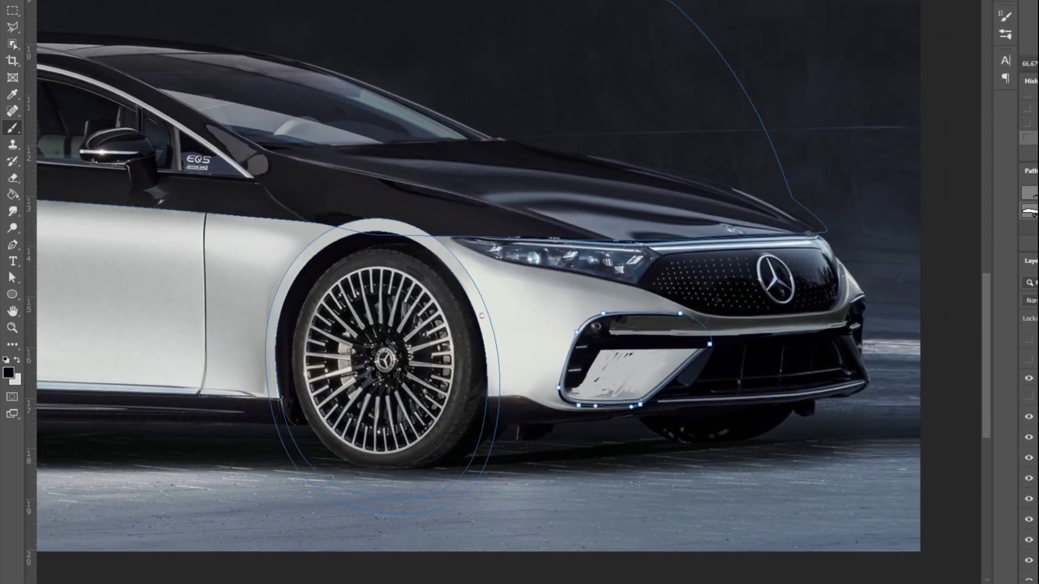
key("l")
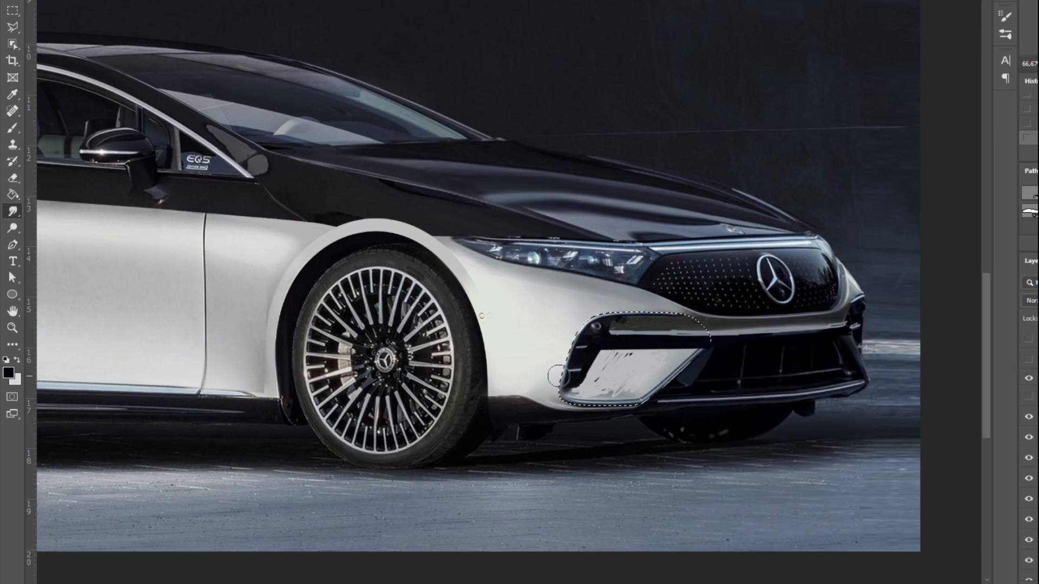
key("ctrl+d")
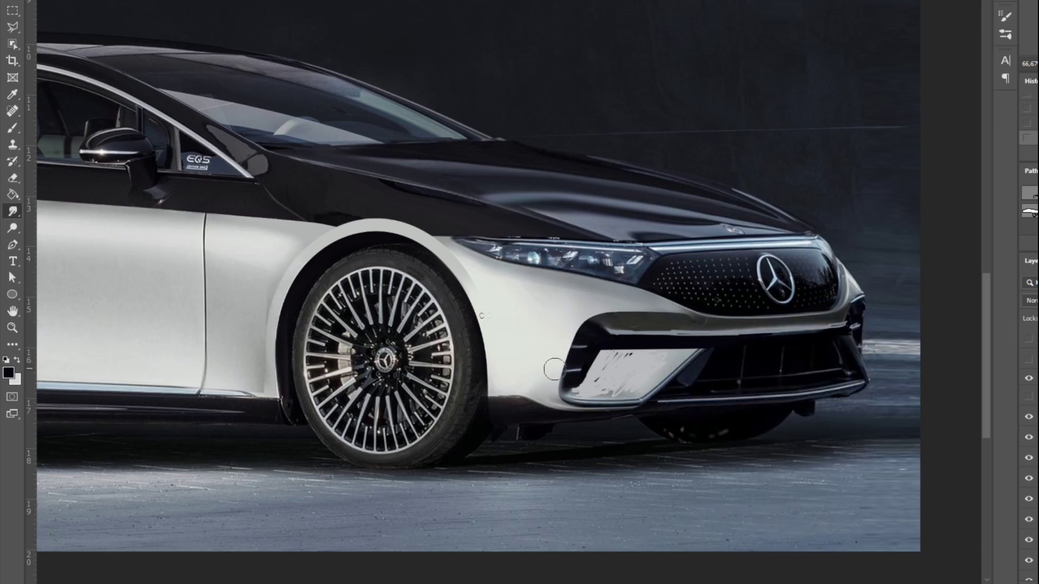
Brush the bumper intake's lower edge brighter, then set up the eraser brush
left_click_drag(549, 397, 613, 405)
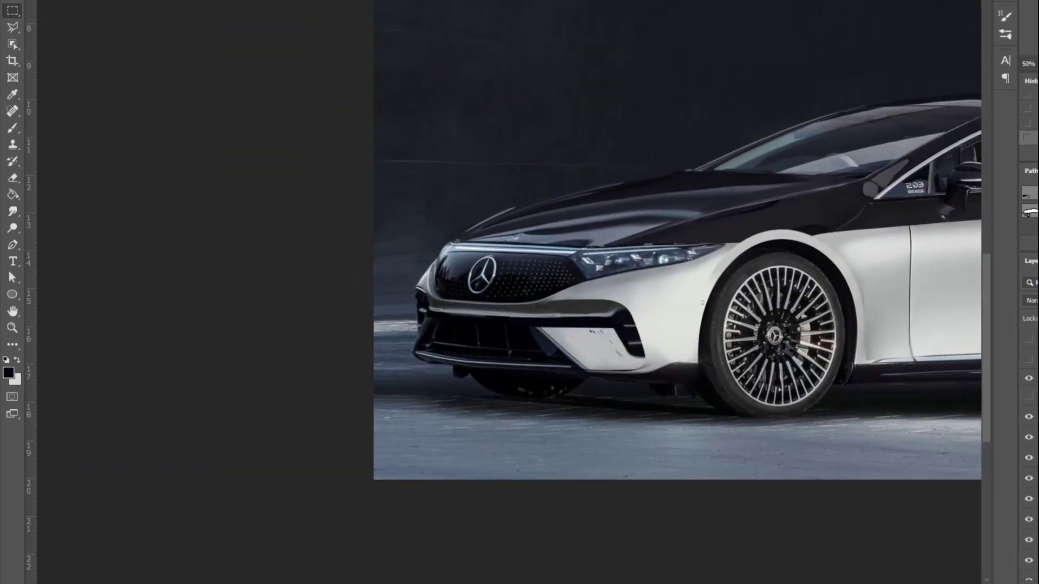
left_click_drag(683, 303, 635, 306)
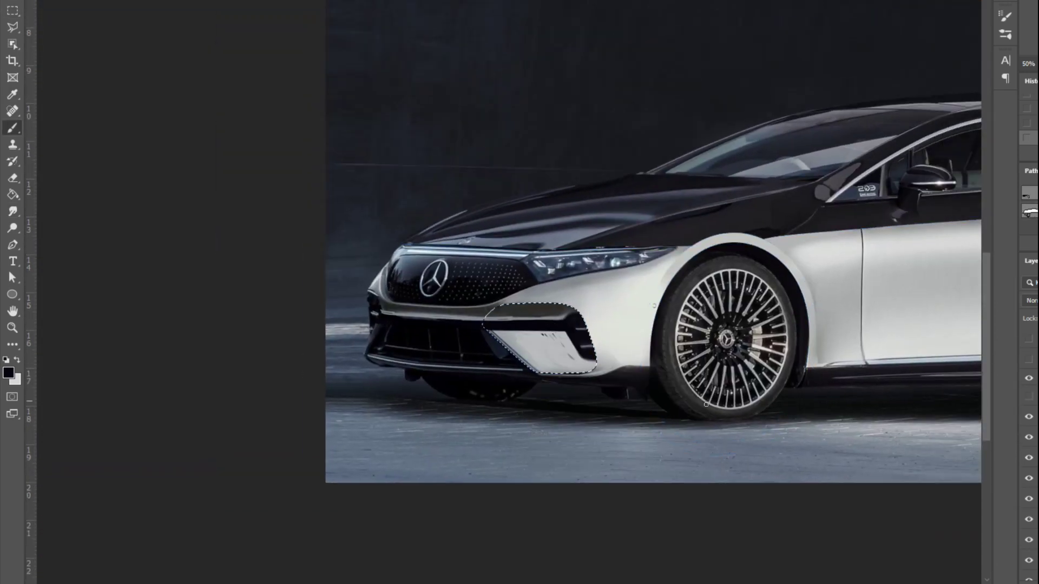
right_click(608, 290)
key("Escape")
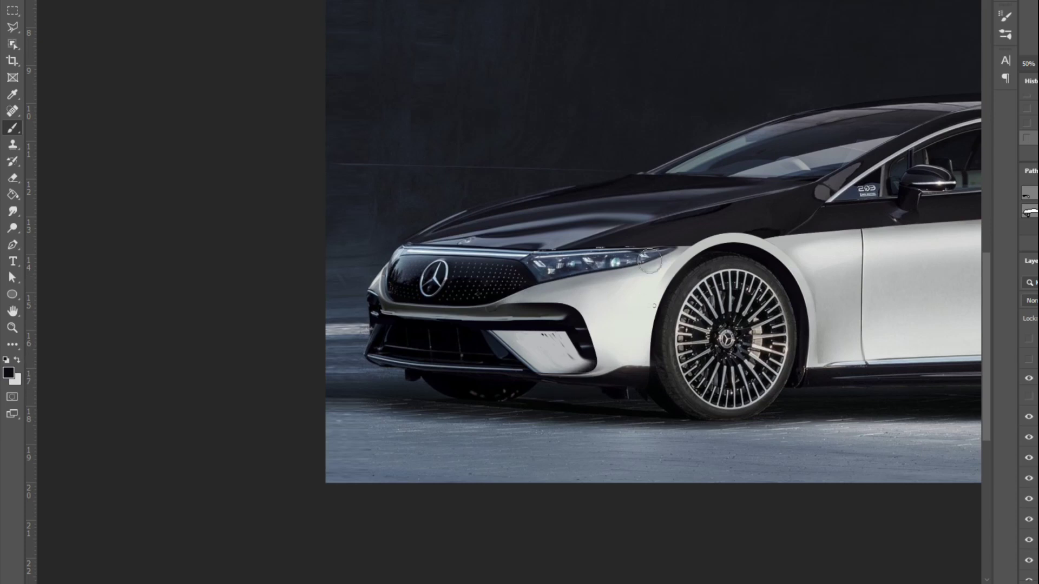
key("e")
right_click(646, 284)
key("Escape")
scroll(783, 314, "right", 2)
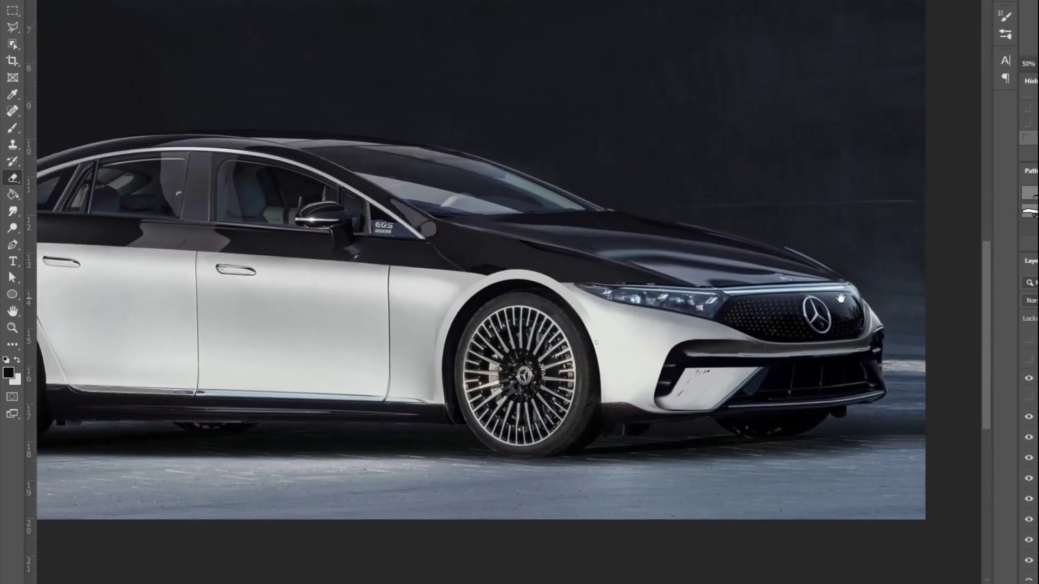
scroll(851, 267, "up", 1)
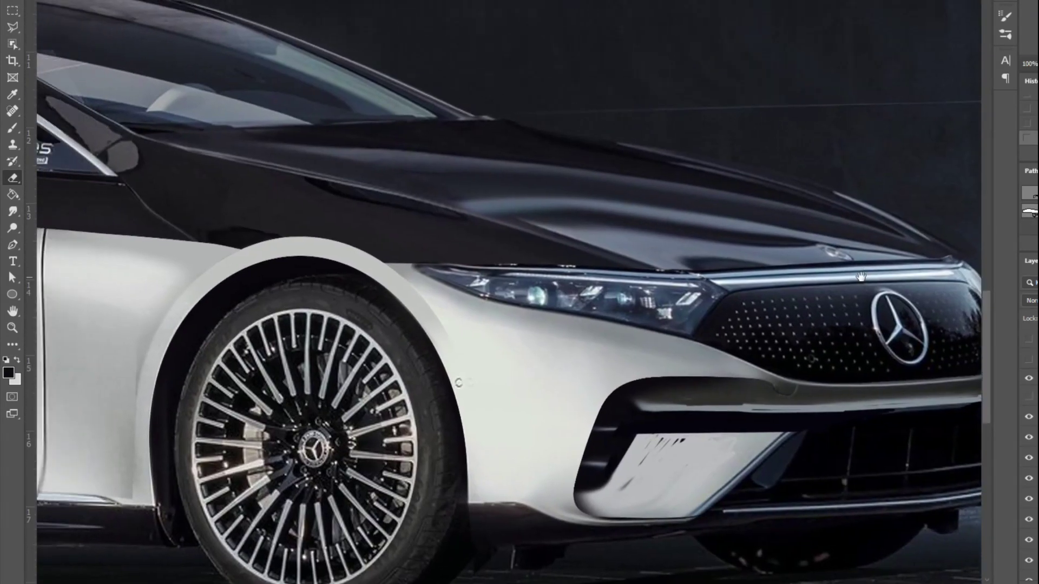
Forward-warp the headlight's inner end up into a peak and nudge the grille's top edge, undoing a bad bulge
key("ctrl+shift+x")
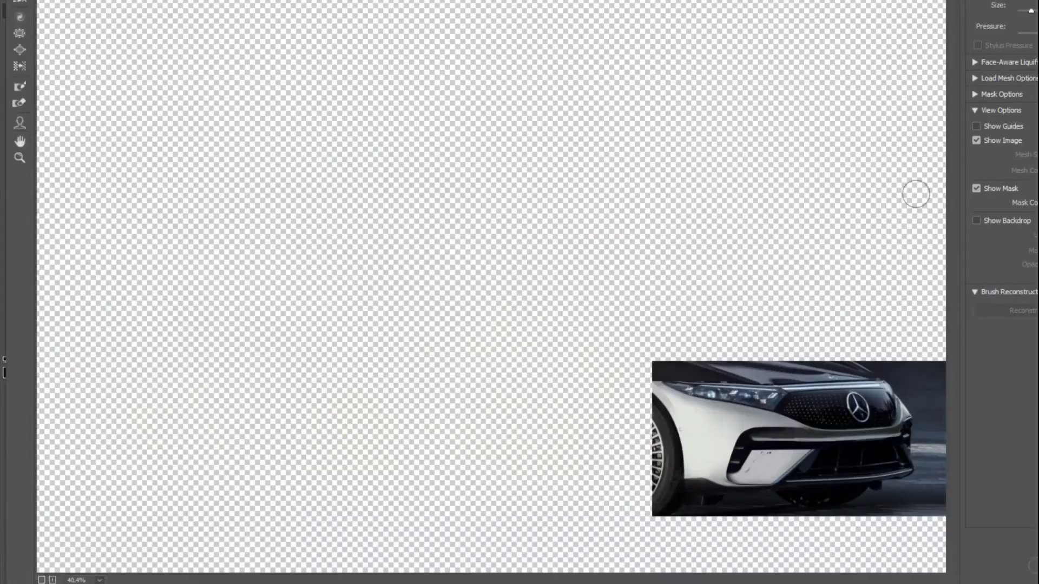
scroll(674, 320, "up", 1)
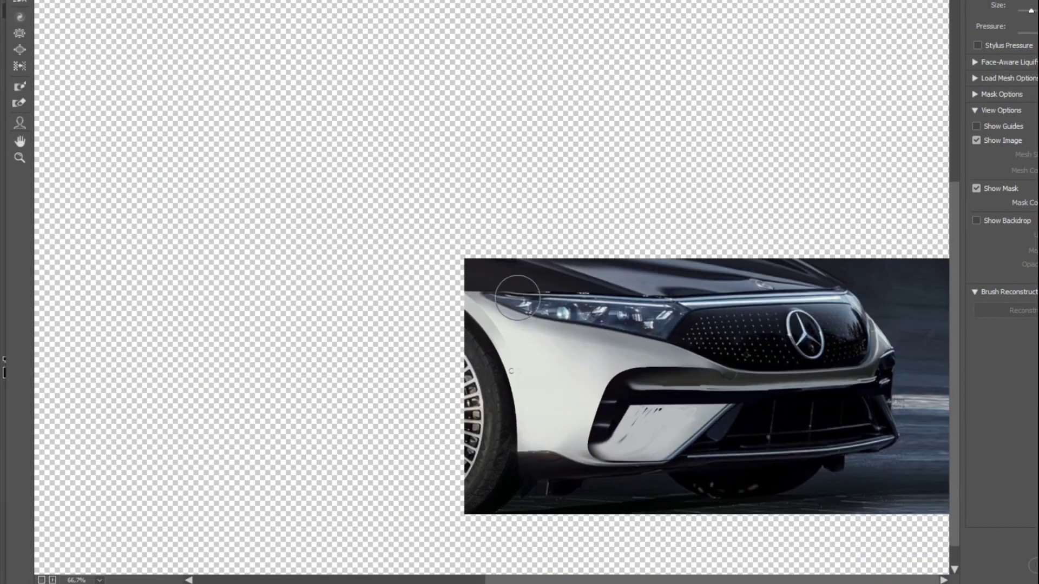
left_click_drag(517, 298, 497, 307)
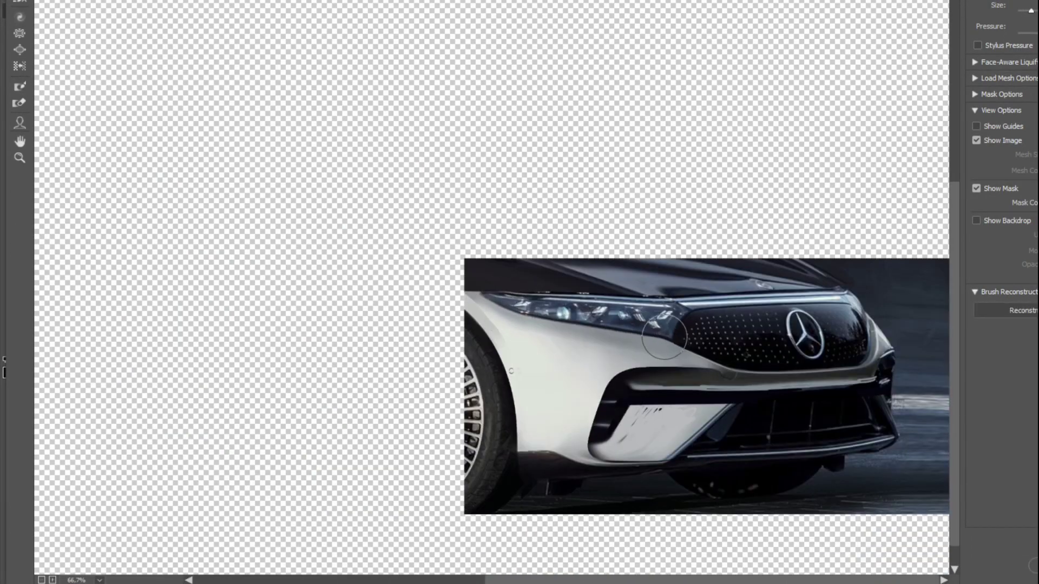
left_click_drag(595, 331, 567, 340)
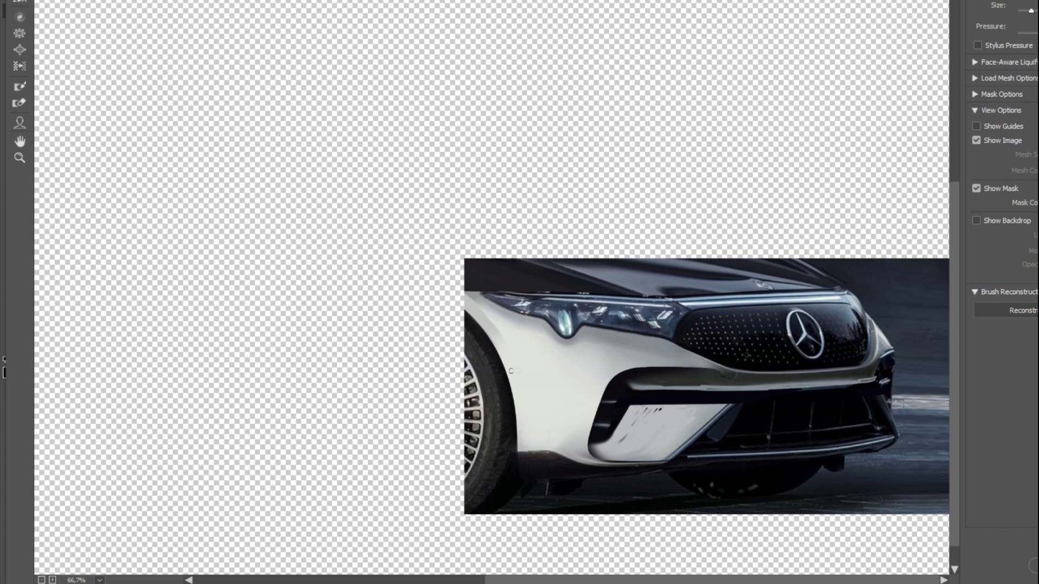
key("ctrl+z")
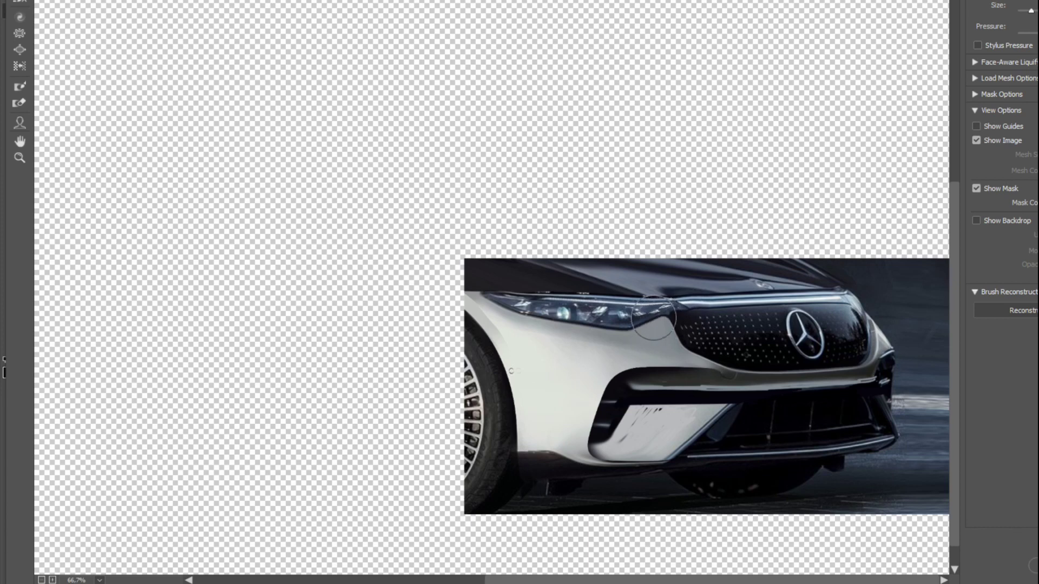
left_click_drag(663, 325, 665, 300)
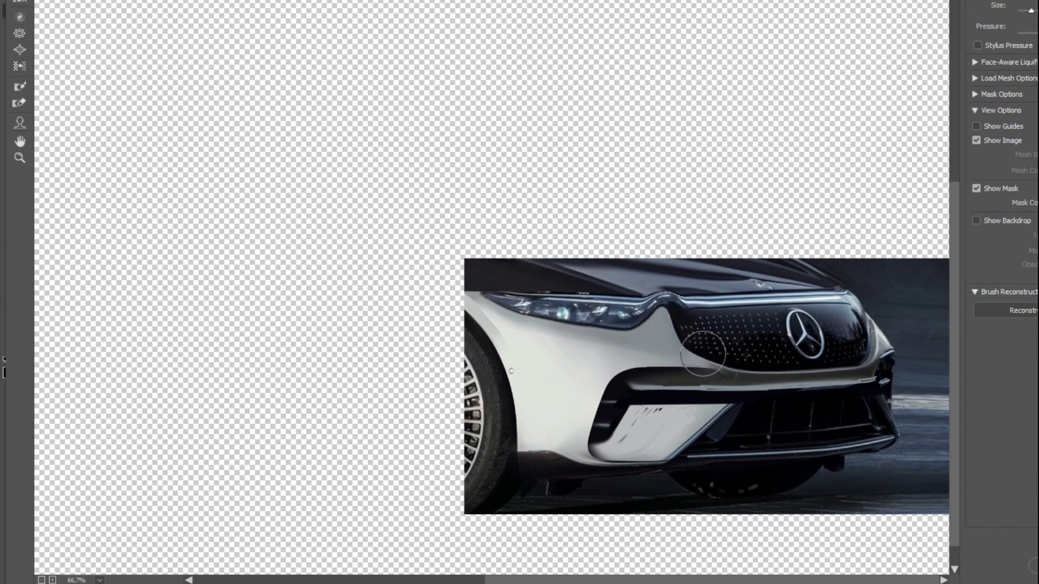
left_click_drag(882, 308, 883, 304)
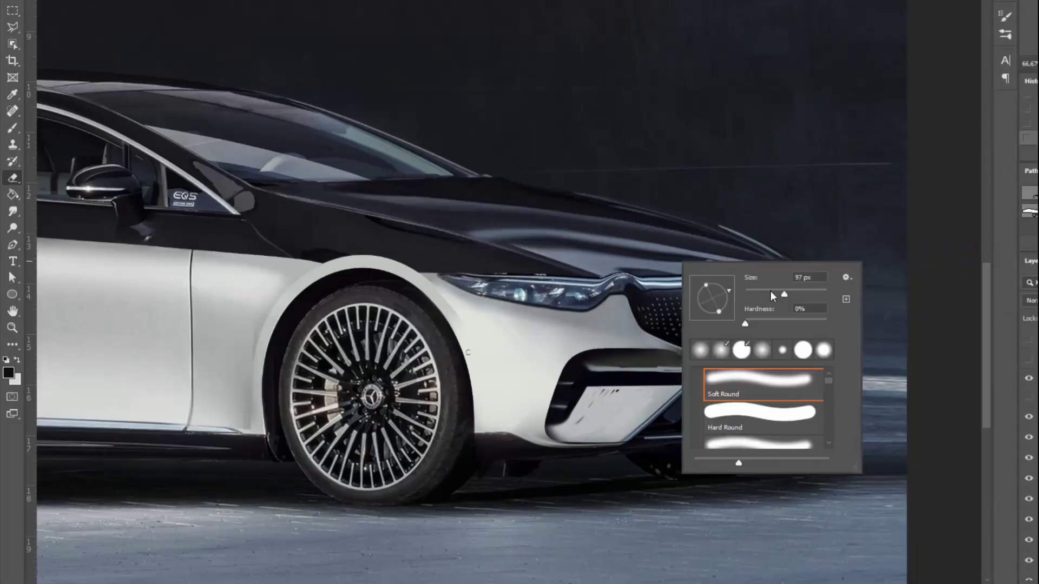
Select and transform the side mirror to a smaller size, then fit the whole image on screen
key("ctrl+minus")
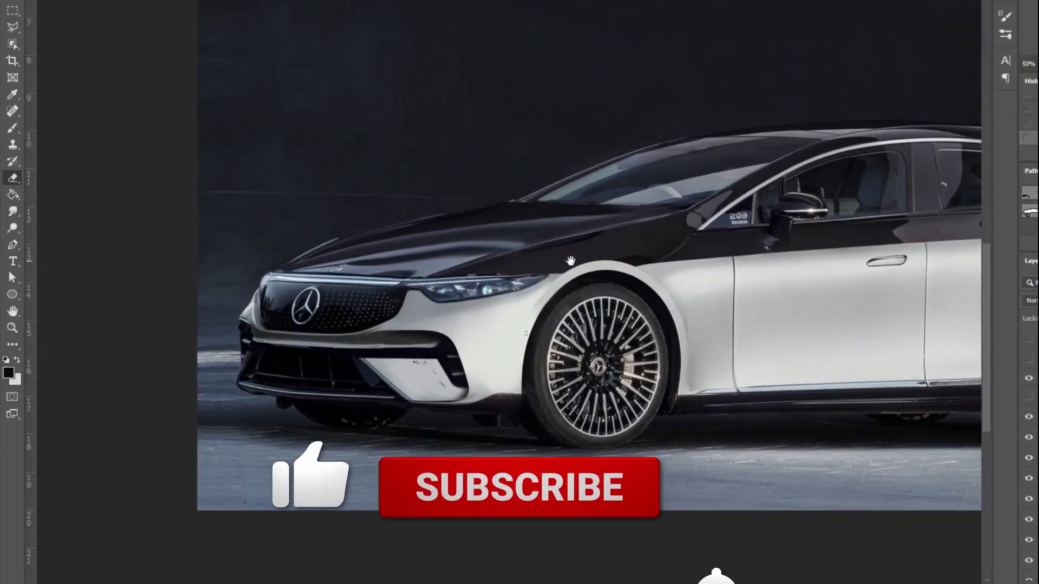
key("ctrl+t")
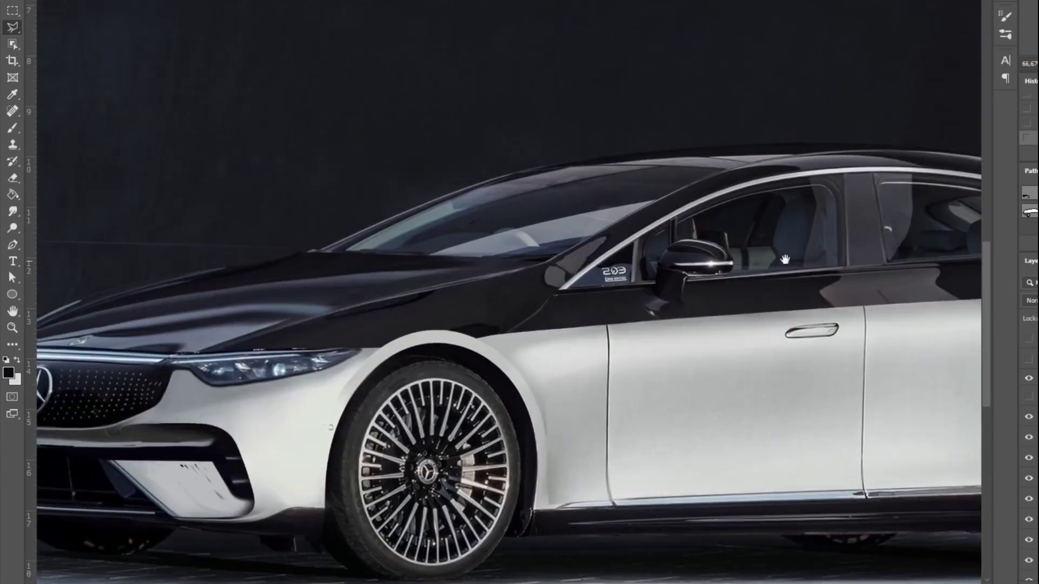
left_click_drag(785, 260, 749, 276)
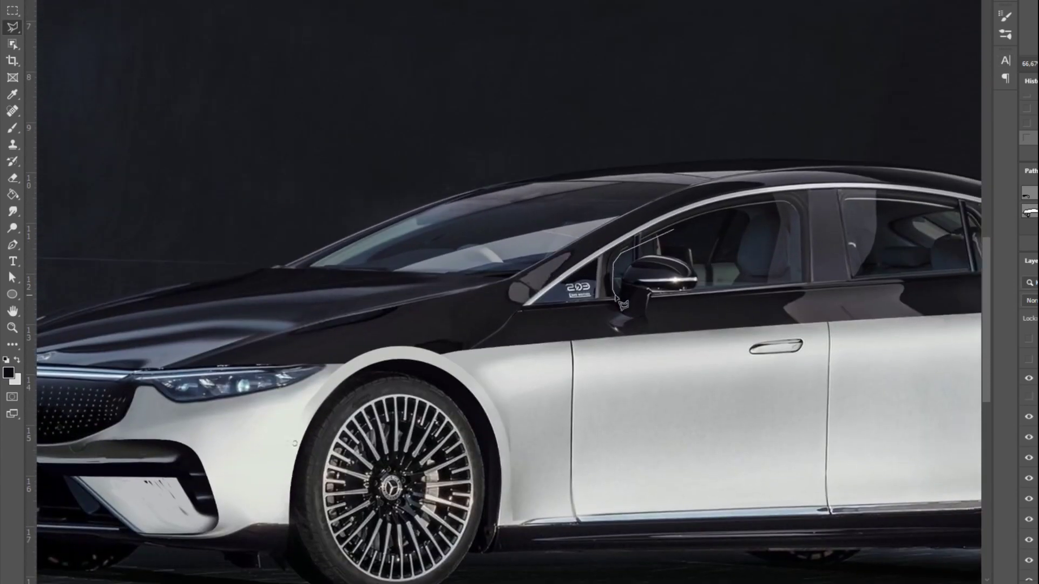
double_click(698, 227)
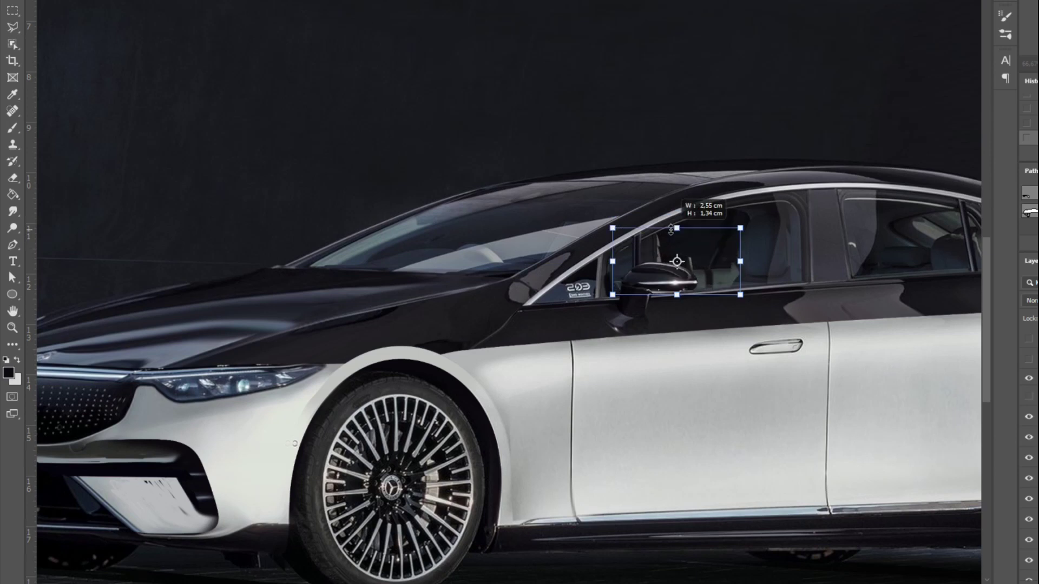
right_click(720, 223)
key("Return")
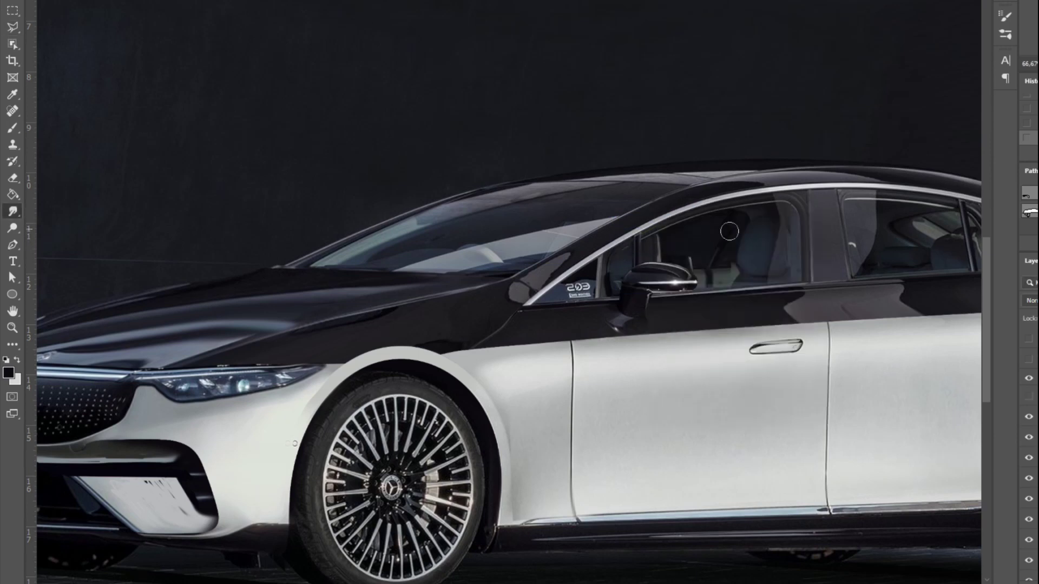
scroll(684, 312, "down", 2)
key("e")
scroll(684, 312, "down", 2)
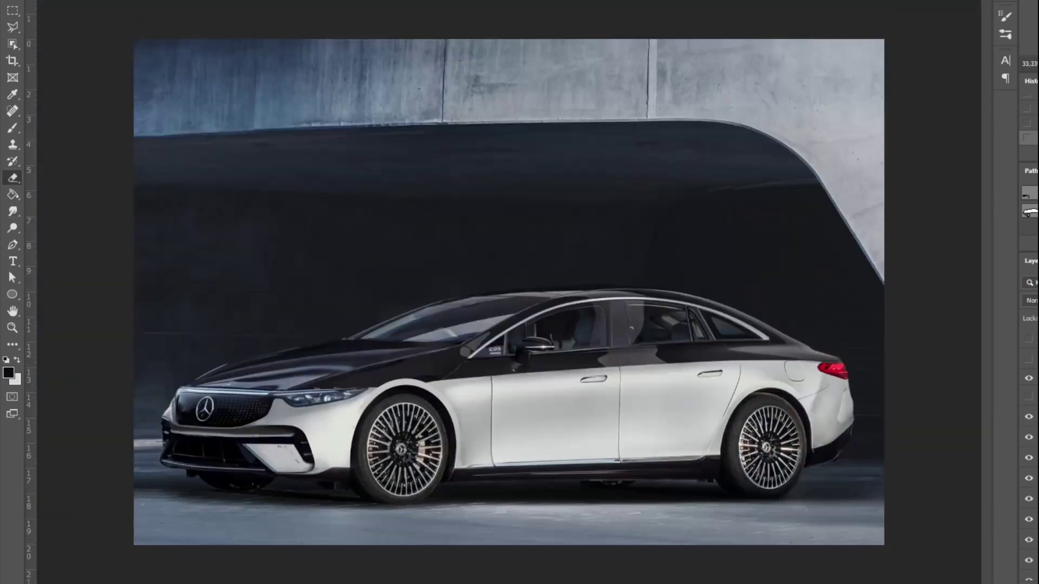
scroll(684, 311, "up", 2)
Draw a Pen path along the bumper just below the grille and load it as a selection
key("ctrl+shift+h")
scroll(604, 441, "up", 1)
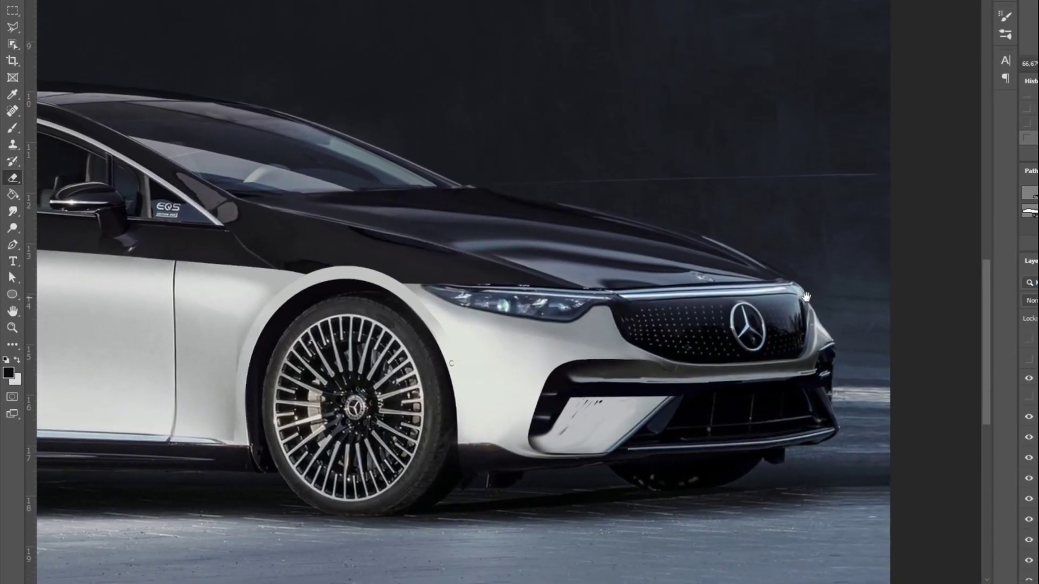
left_click_drag(828, 351, 760, 290)
key("p")
left_click(661, 353)
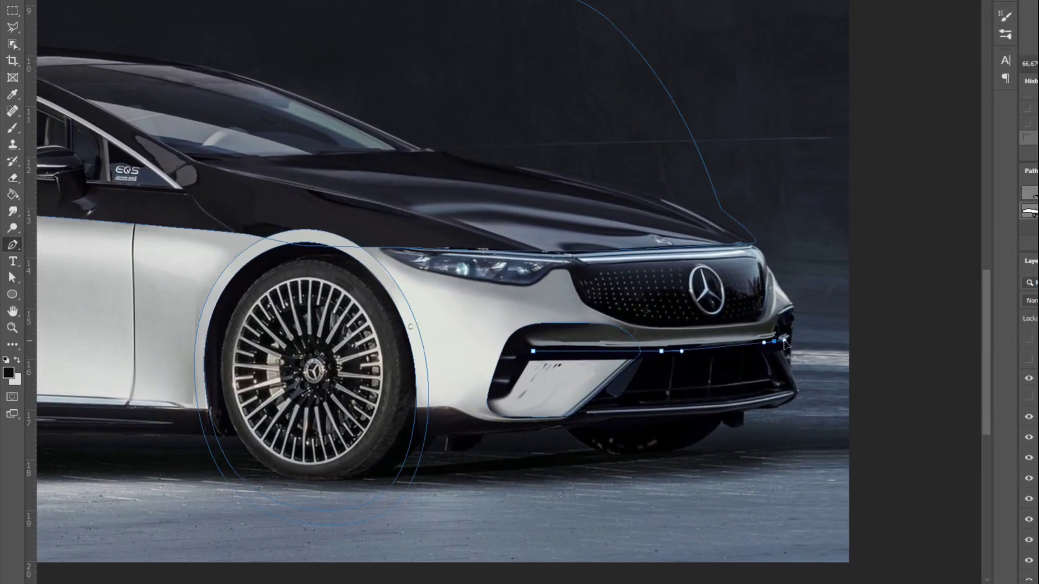
left_click_drag(774, 343, 791, 338)
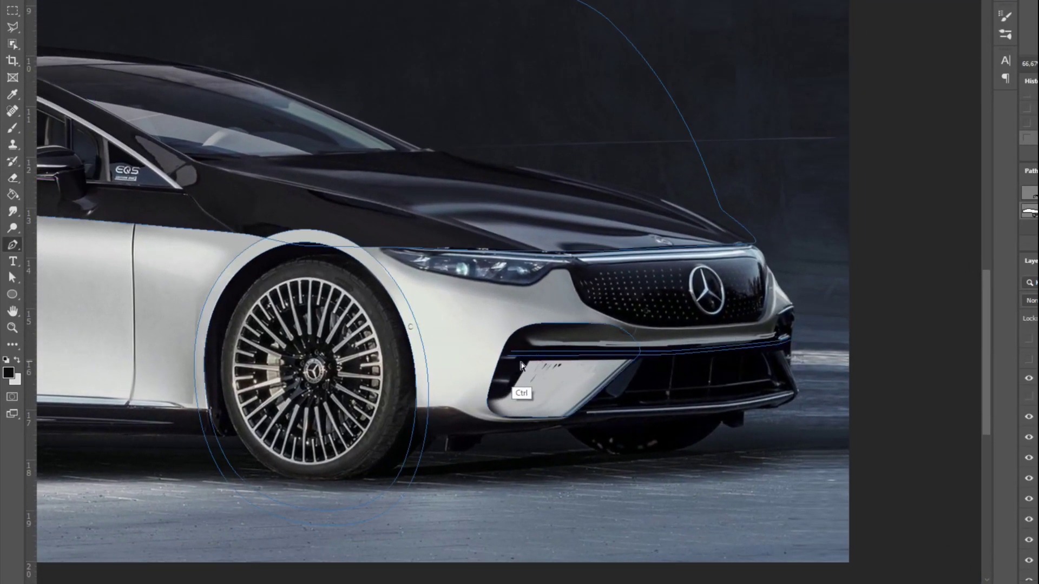
key("ctrl+Return")
Fill the selected bumper strip with white
key("b")
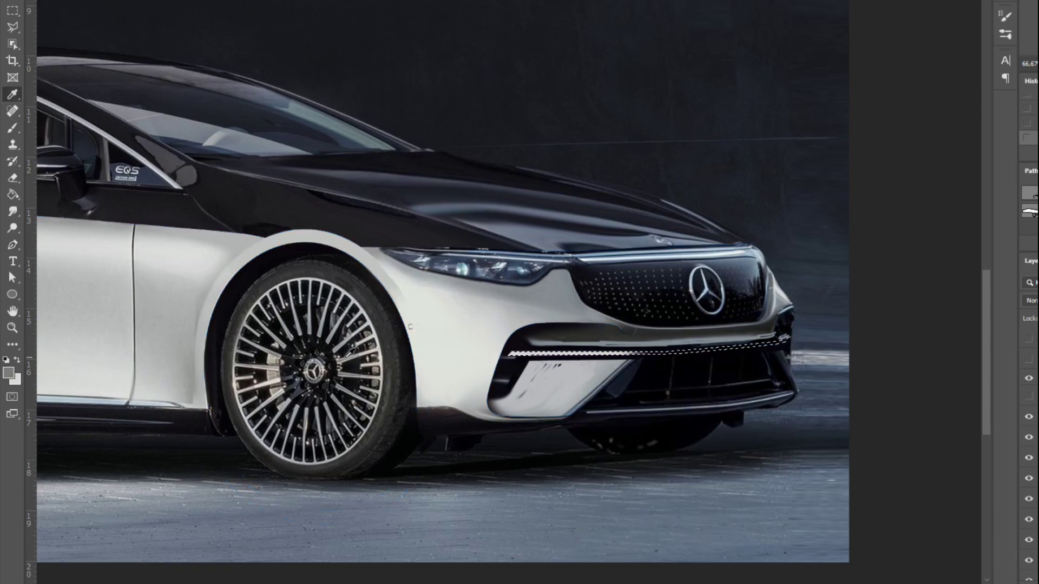
scroll(543, 361, "up", 1)
key("d")
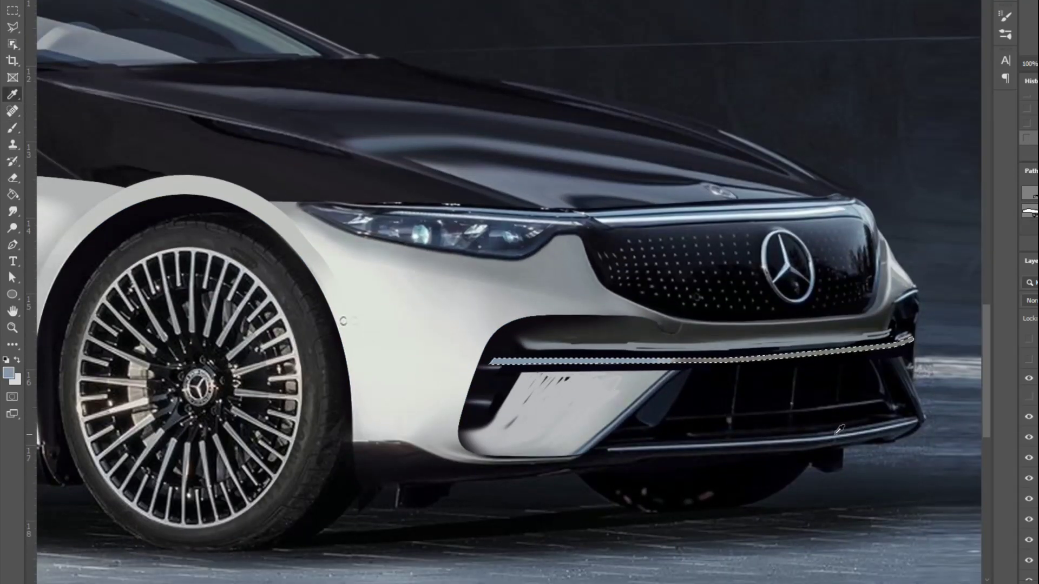
left_click_drag(644, 352, 914, 339)
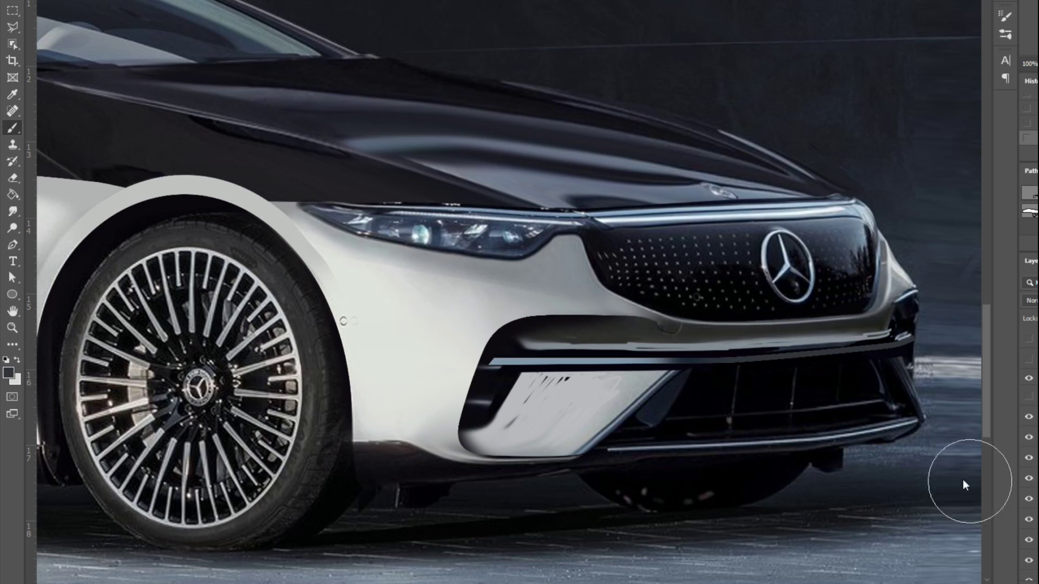
key("x")
key("alt+BackSpace")
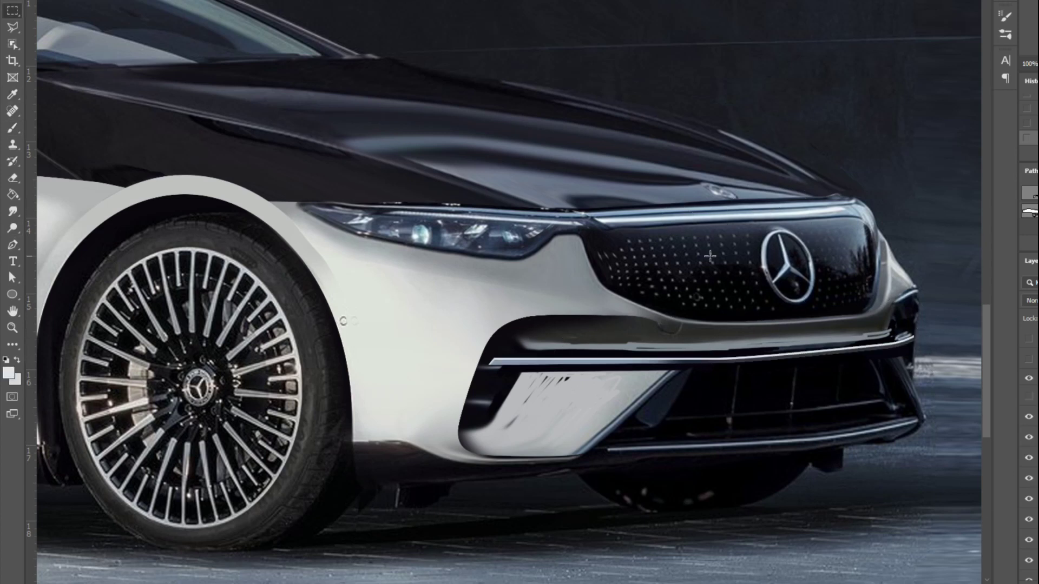
Desaturate the strip with Hue/Saturation and apply a Motion Blur for a chrome look
key("ctrl+u")
left_click(724, 88)
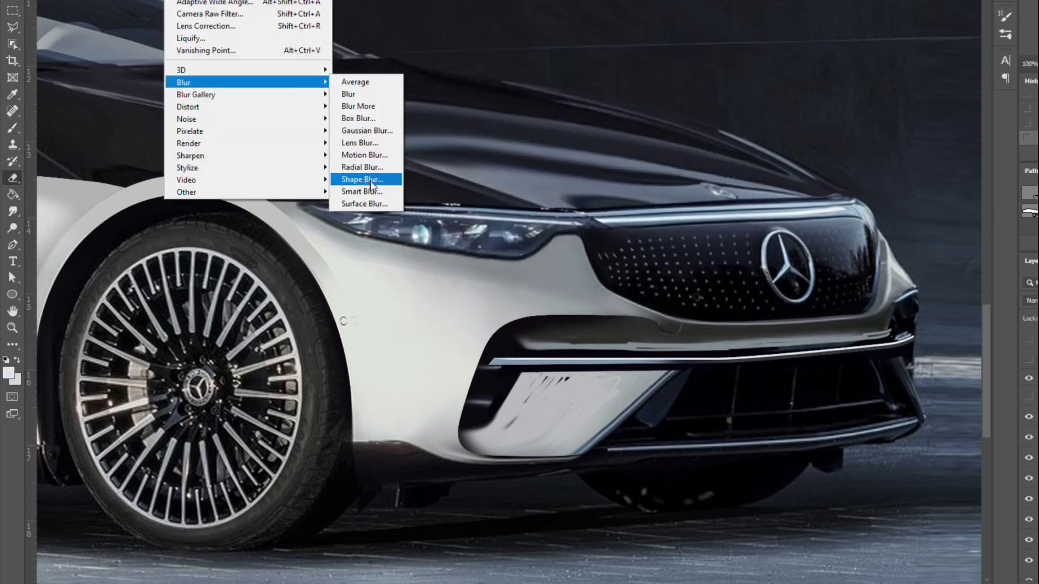
left_click(346, 163)
key("Return")
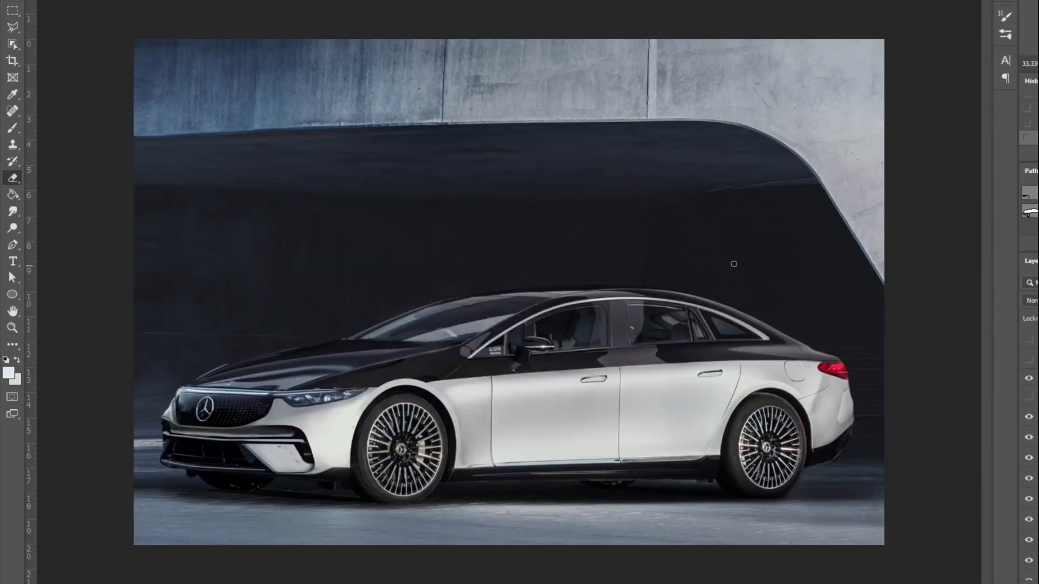
left_click(1029, 379)
left_click(1028, 379)
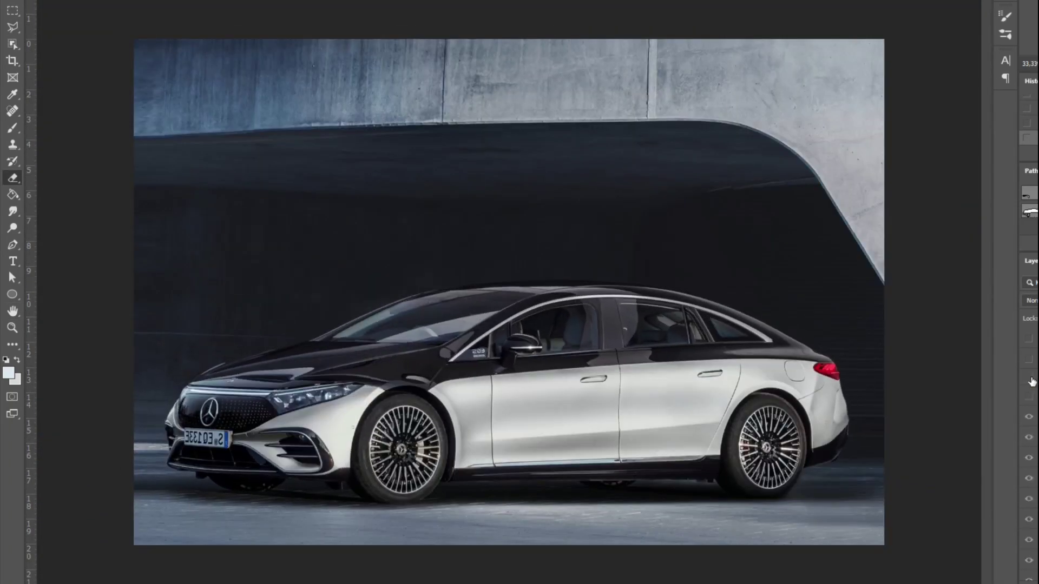
left_click(1029, 380)
left_click(1029, 379)
left_click(1029, 379)
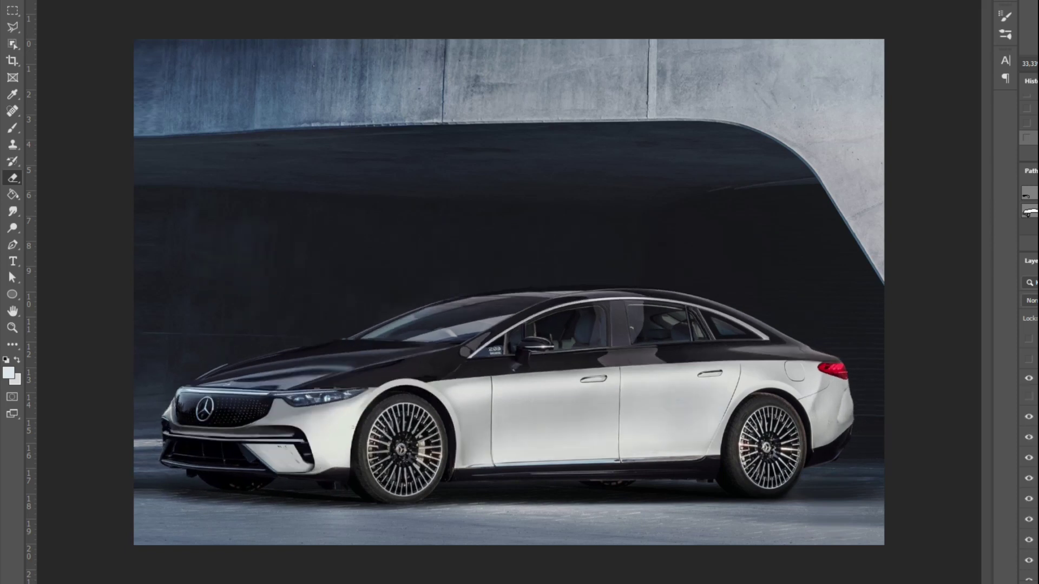